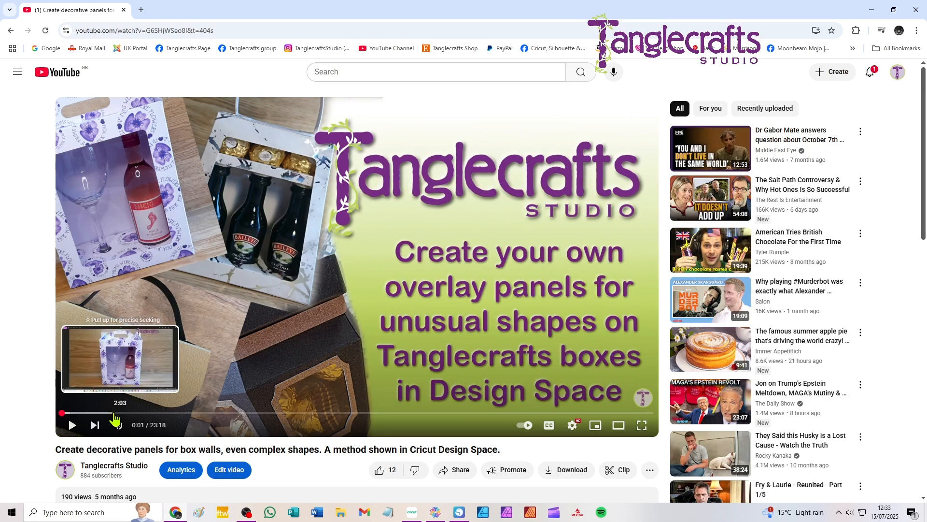
Preview the box-panel tutorial video at about 2:53, return to its opening title, and pause playback.
click(135, 413)
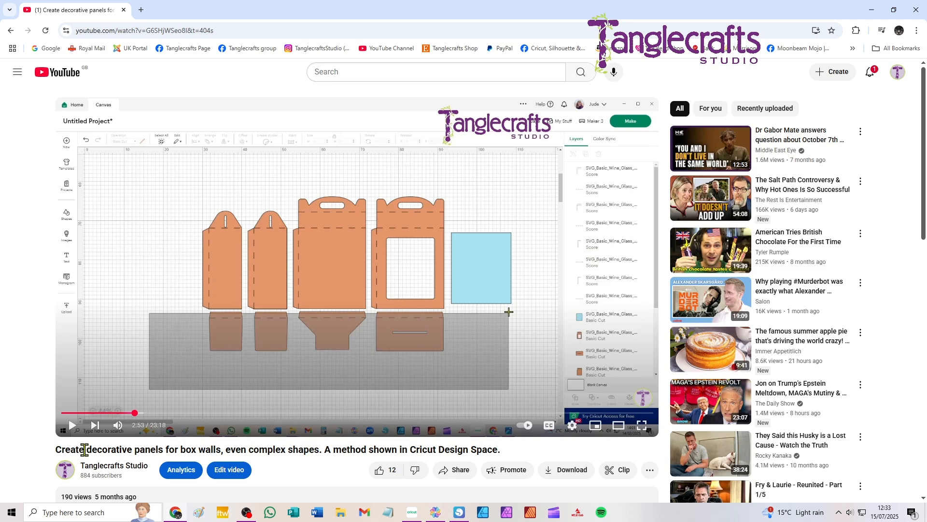
click(65, 421)
click(64, 413)
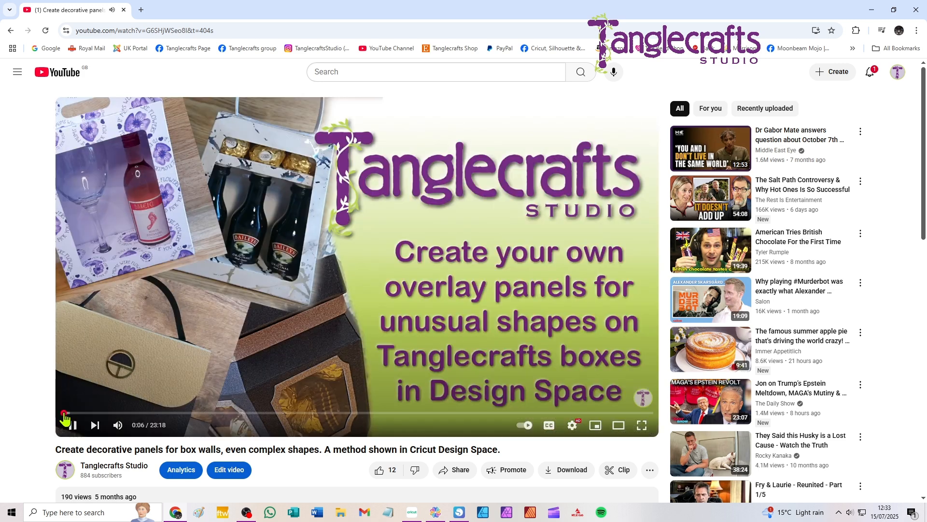
click(72, 425)
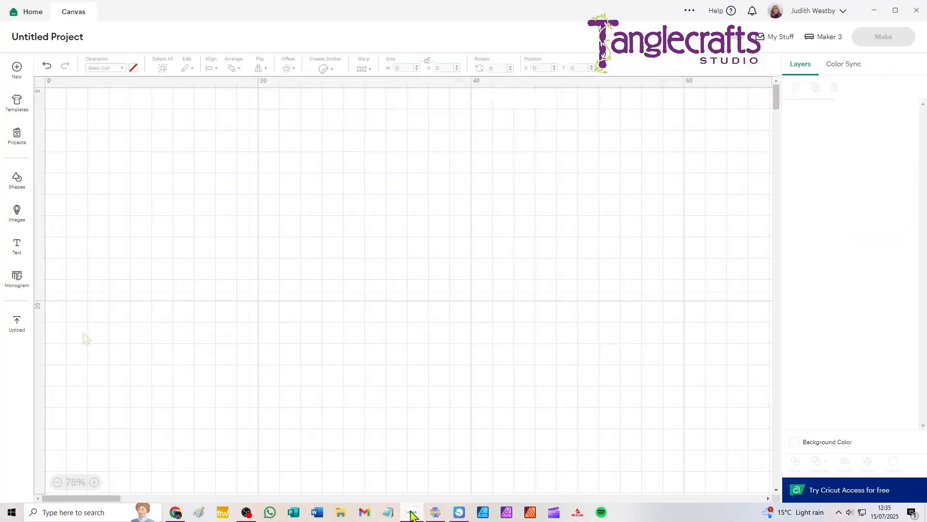
Add the recently uploaded wine glass box SVG with orange, cream and blue pieces to the canvas.
click(18, 325)
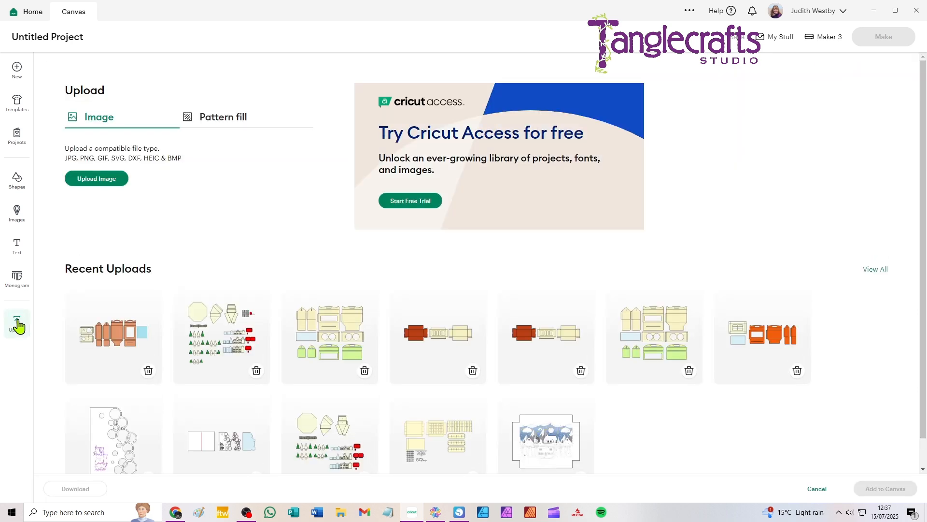
click(110, 332)
click(870, 489)
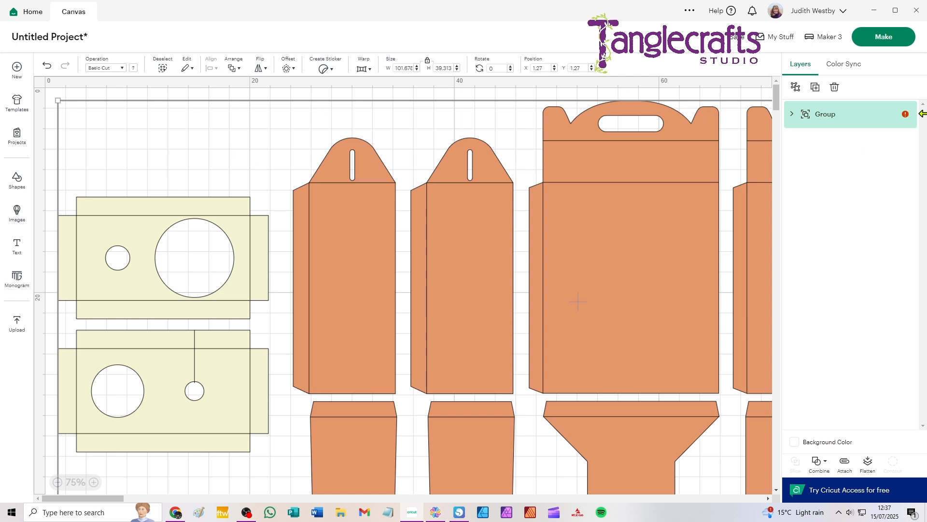
Ungroup the wine glass box design and both of its subgroups into individual layers, leaving everything deselected.
click(796, 87)
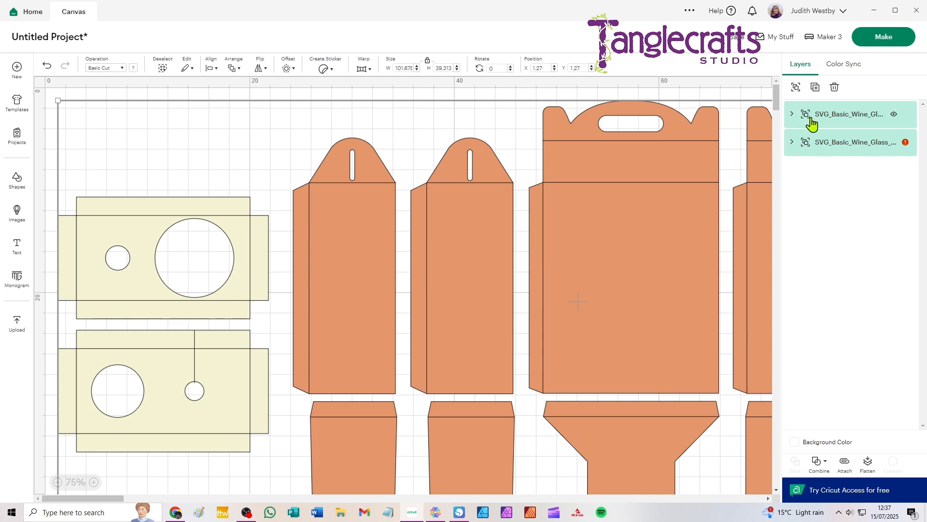
click(811, 119)
shift+click(831, 142)
click(796, 87)
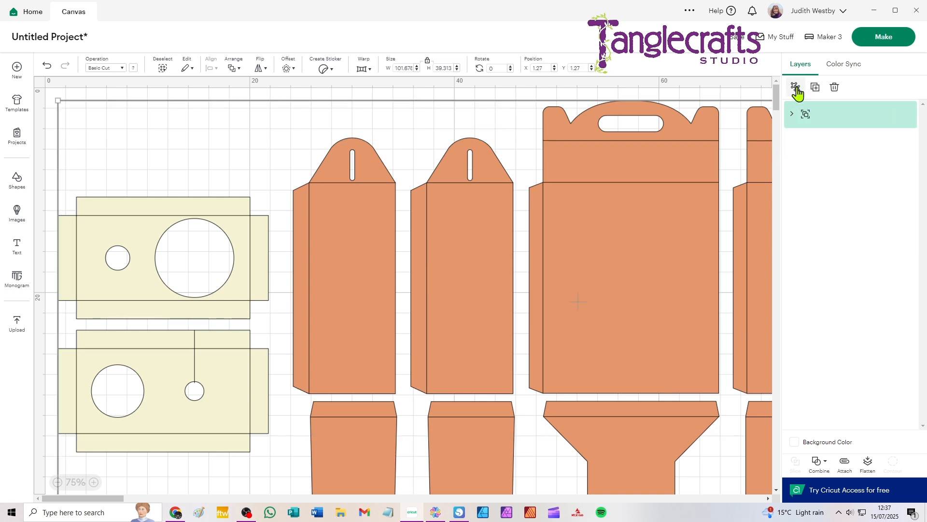
click(192, 96)
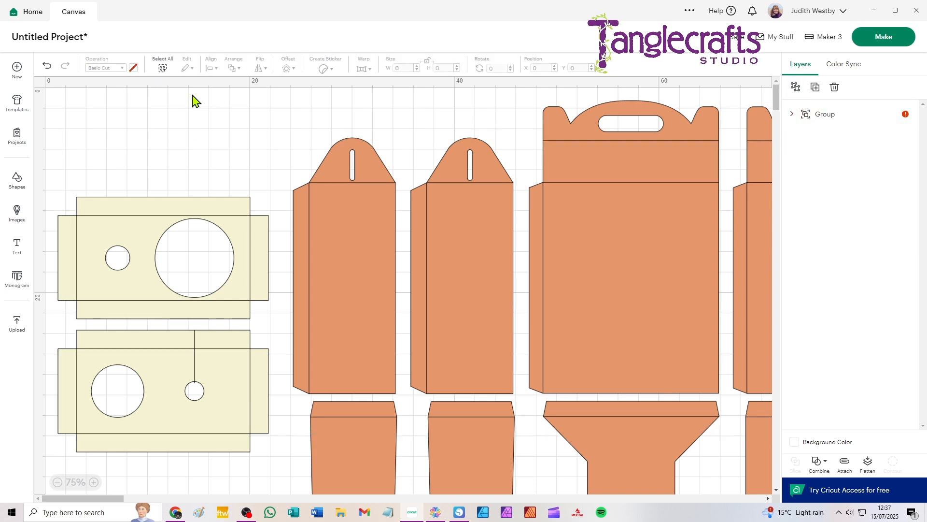
click(838, 118)
click(796, 87)
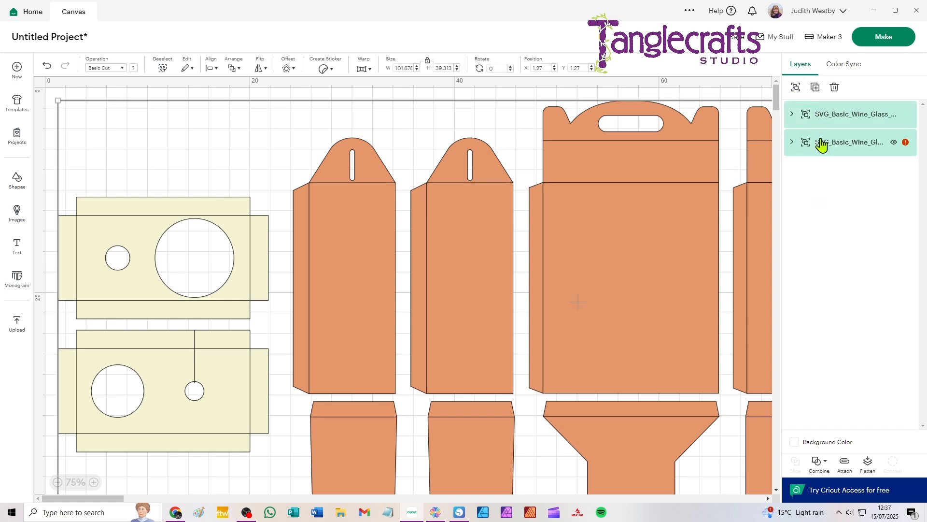
click(822, 143)
click(796, 87)
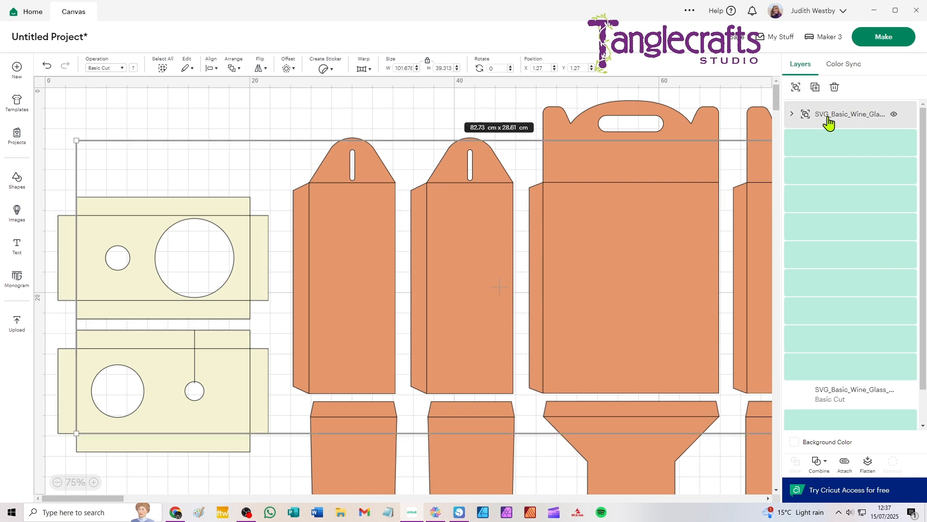
click(795, 89)
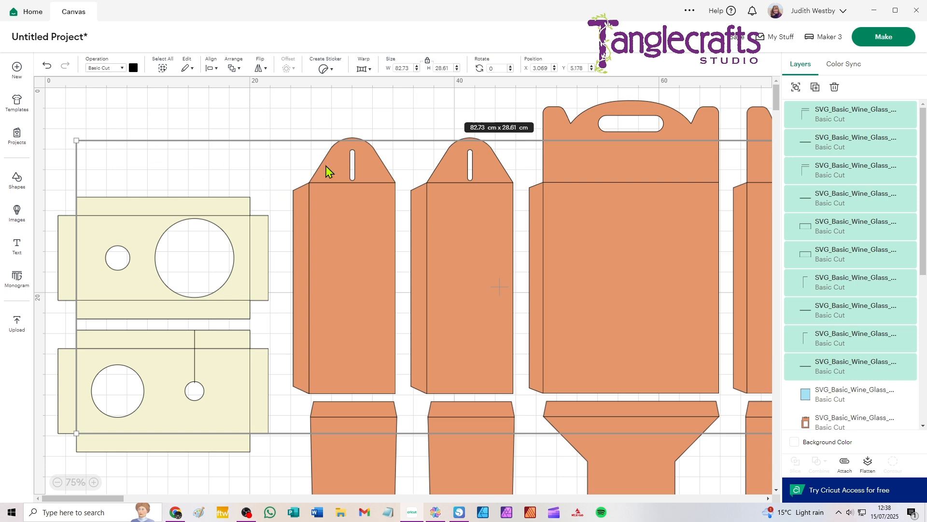
click(281, 113)
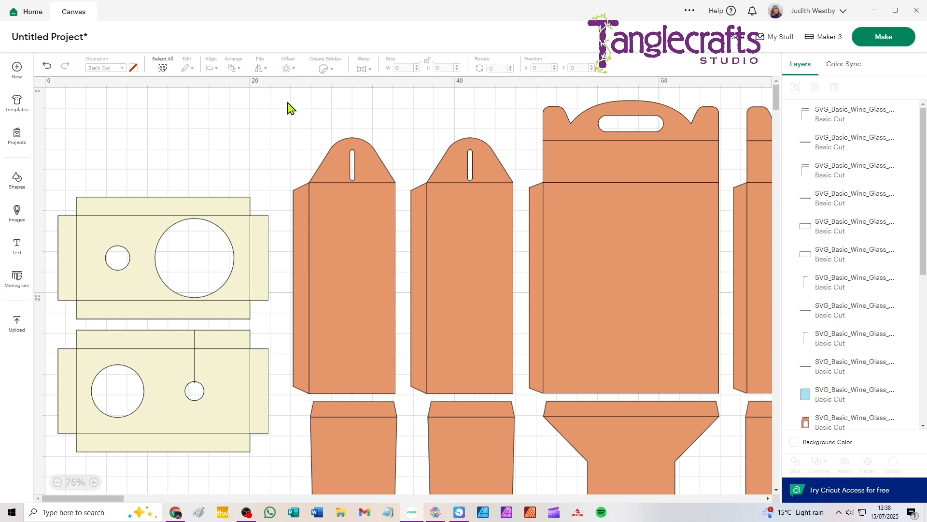
Create a -0.3 cm offset with square corners from the first side panel and its fold lines, and move it below the box pieces.
drag(290, 100, 382, 250)
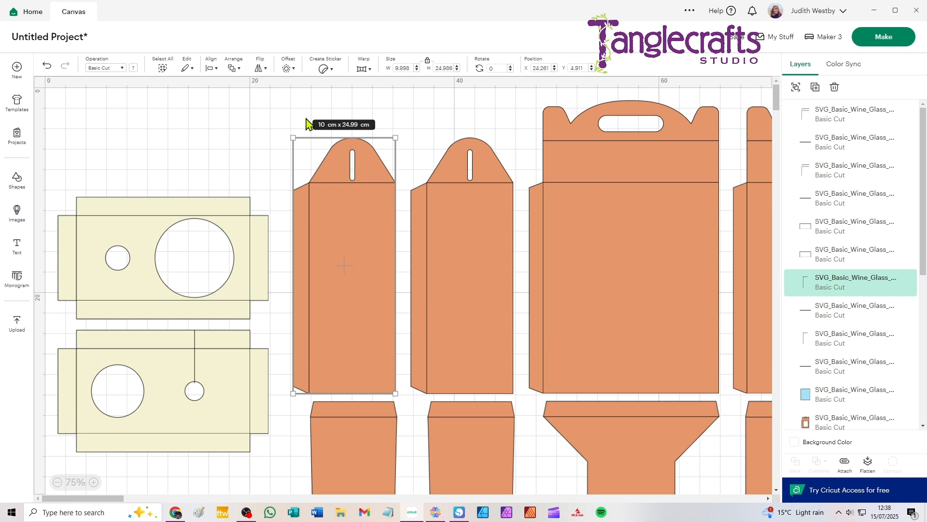
click(286, 68)
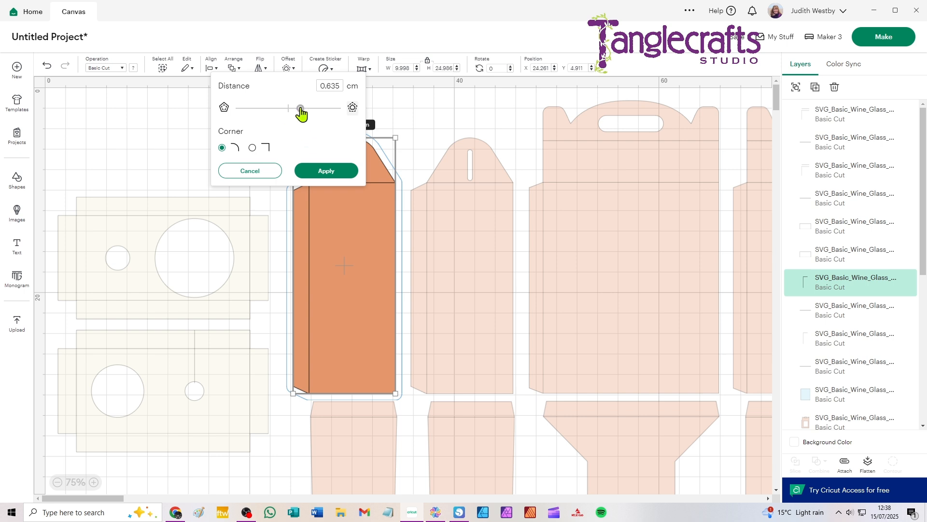
drag(300, 109, 281, 109)
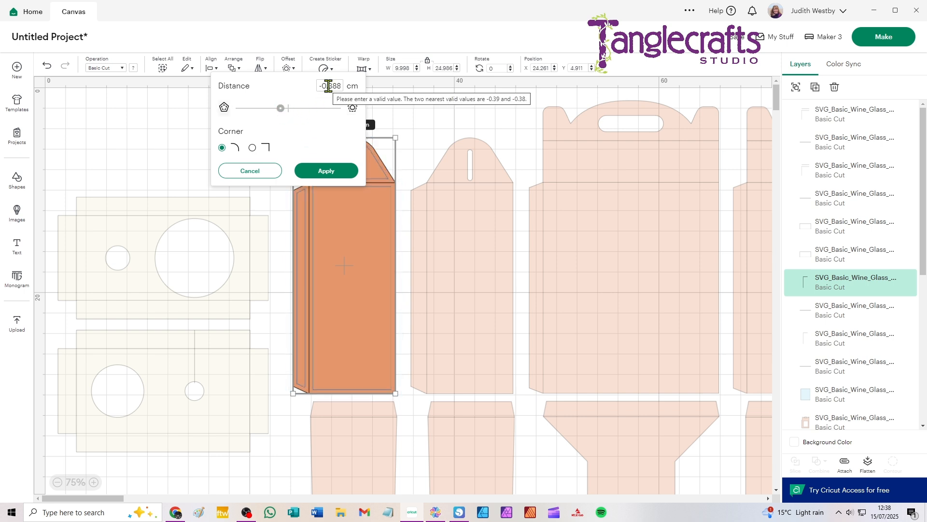
drag(328, 86, 345, 88)
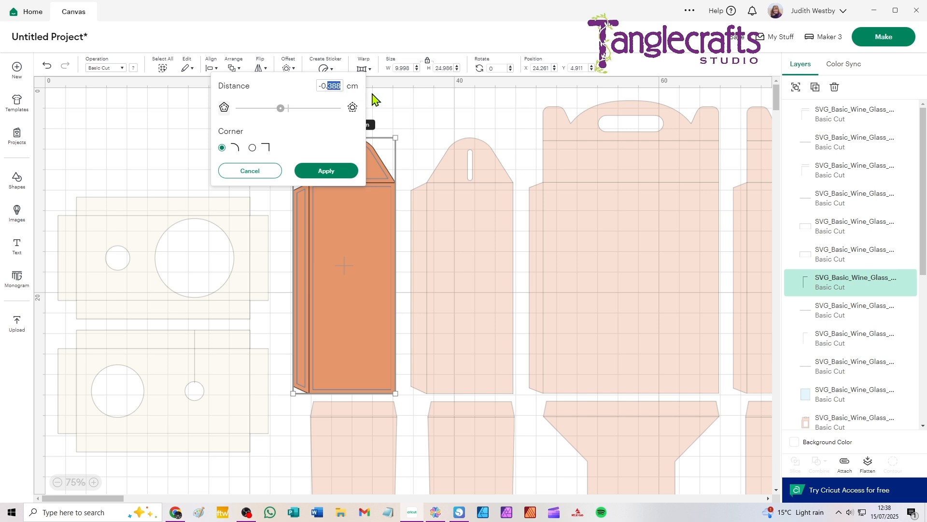
text(3)
click(252, 148)
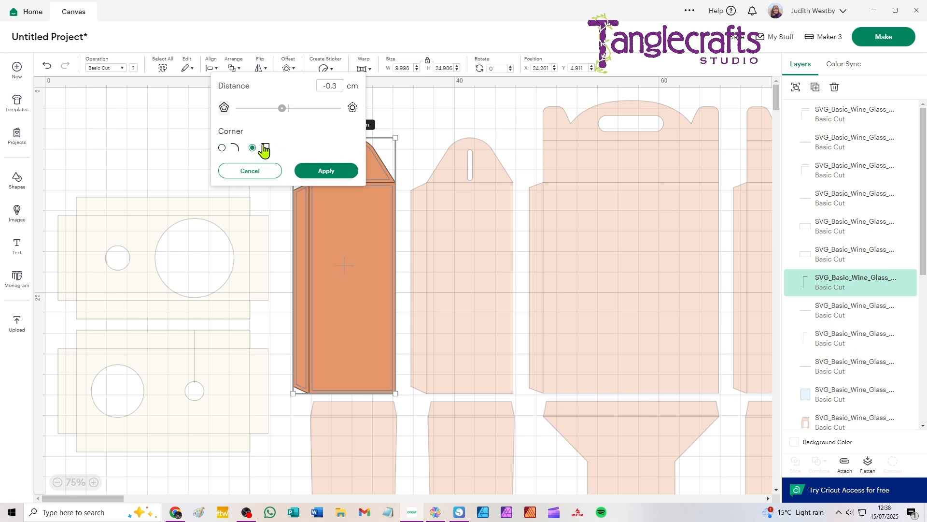
click(328, 173)
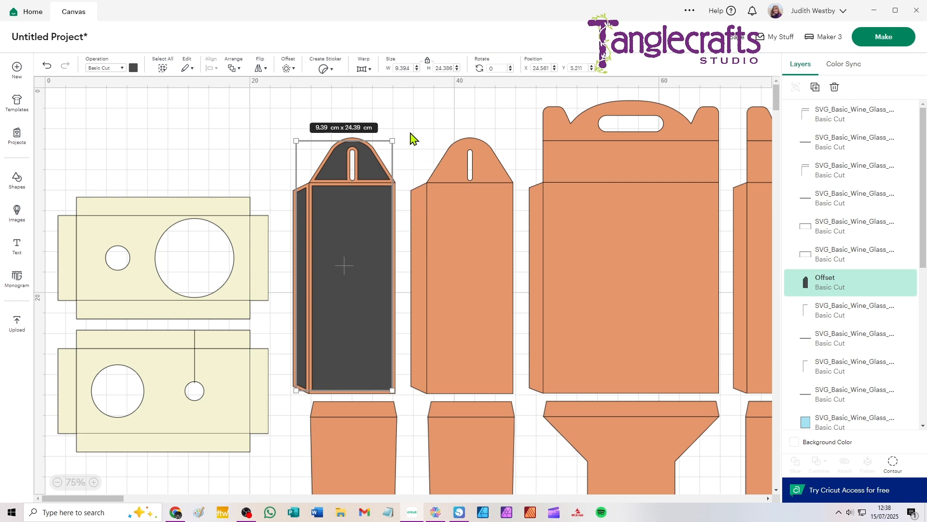
scroll(374, 290, down, 3)
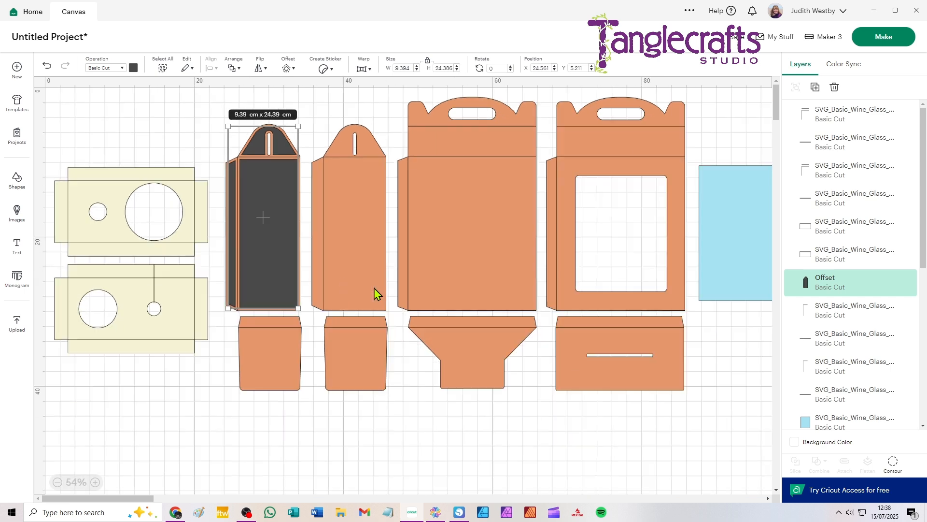
drag(280, 179, 294, 457)
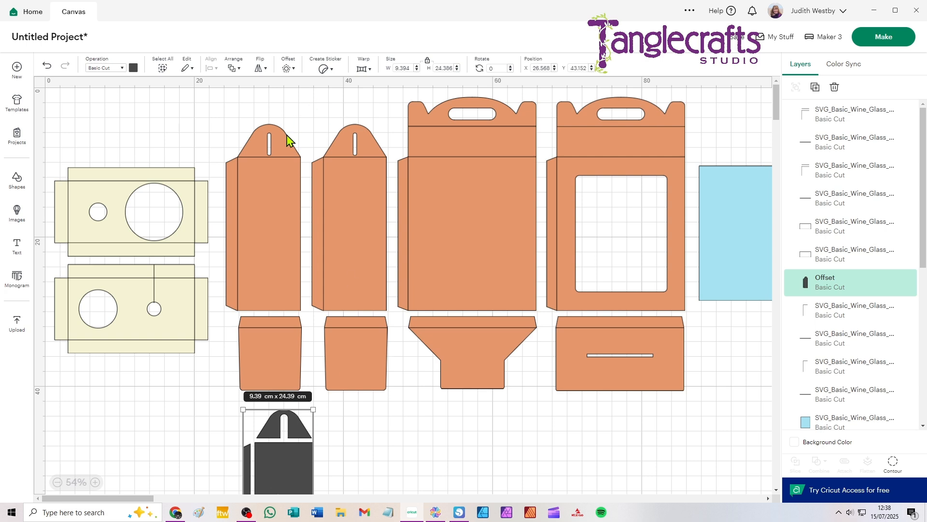
Change the first side panel's fold lines to Score and attach them to the panel.
click(265, 164)
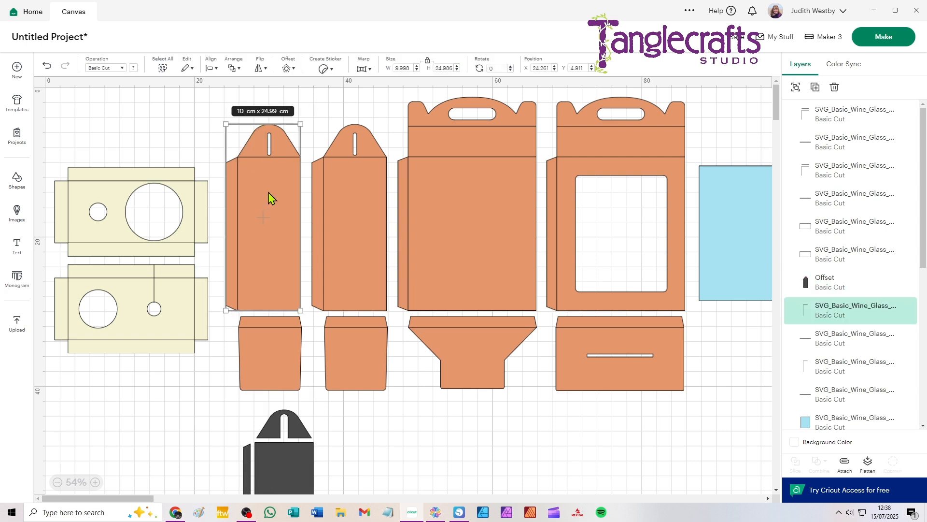
click(334, 108)
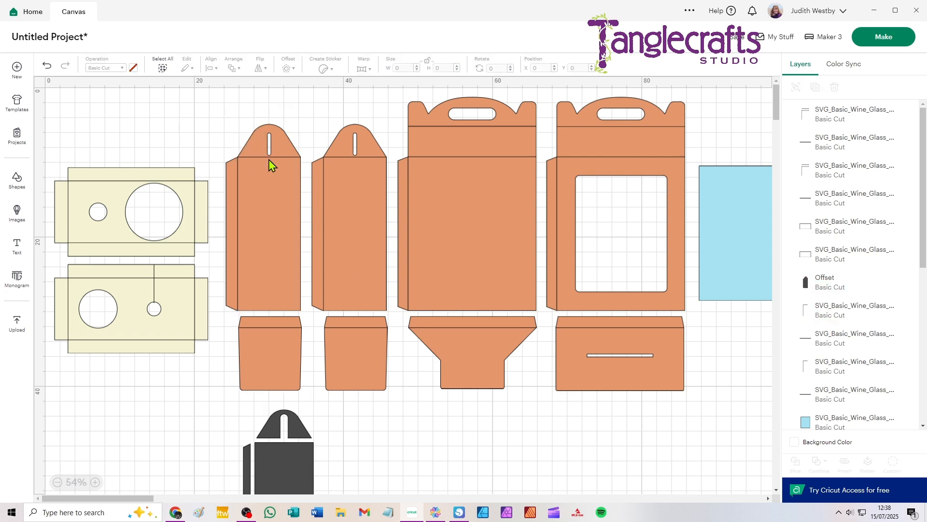
drag(268, 156, 269, 156)
key(ctrl+z)
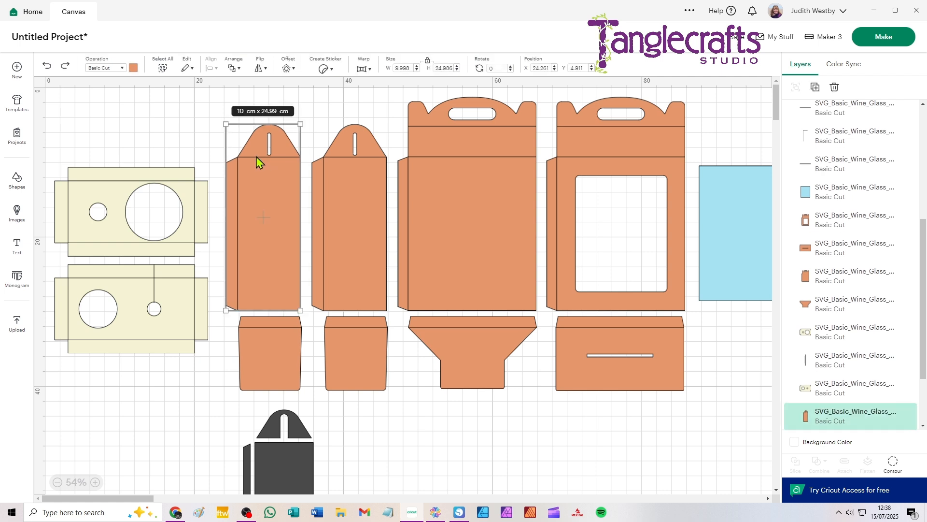
drag(196, 102, 284, 168)
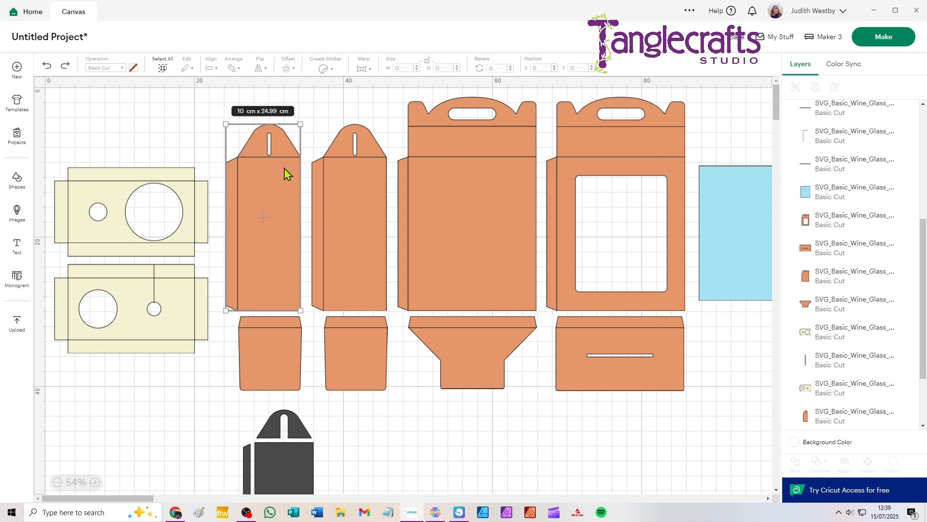
click(855, 122)
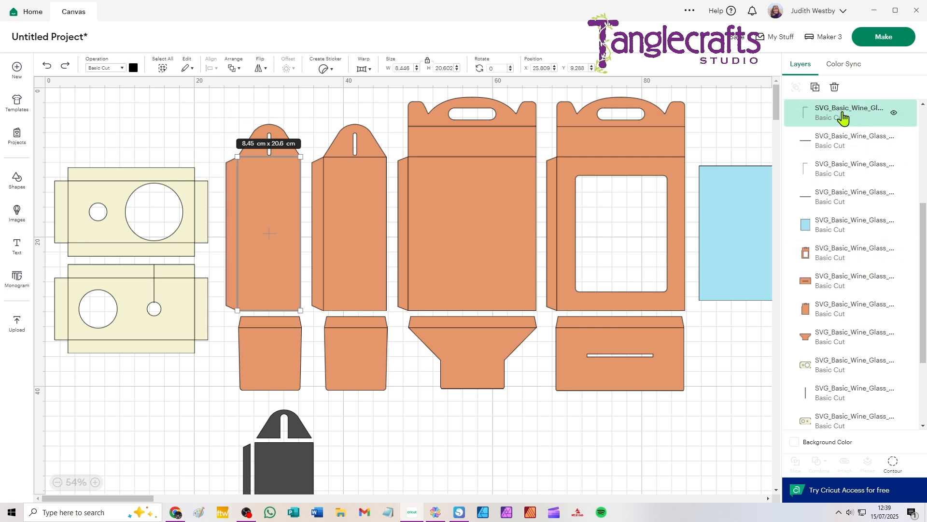
click(99, 67)
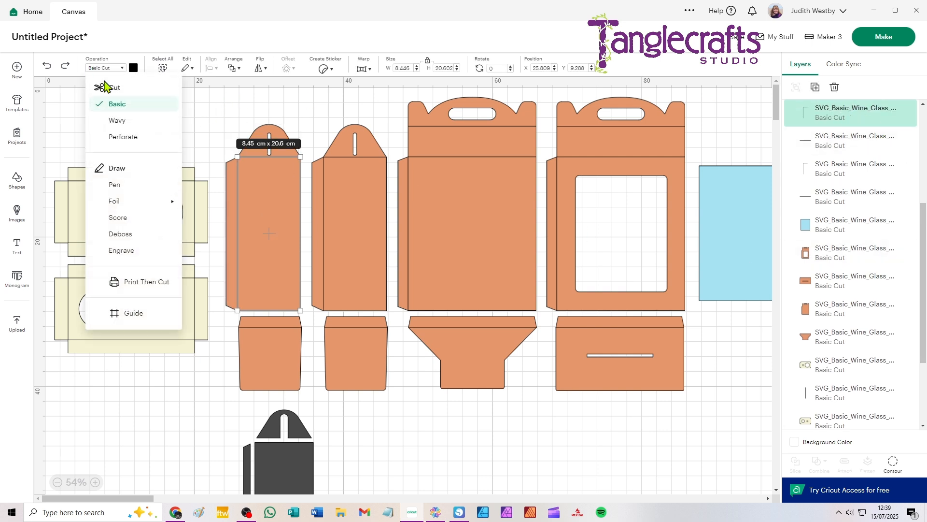
click(118, 218)
drag(226, 102, 303, 184)
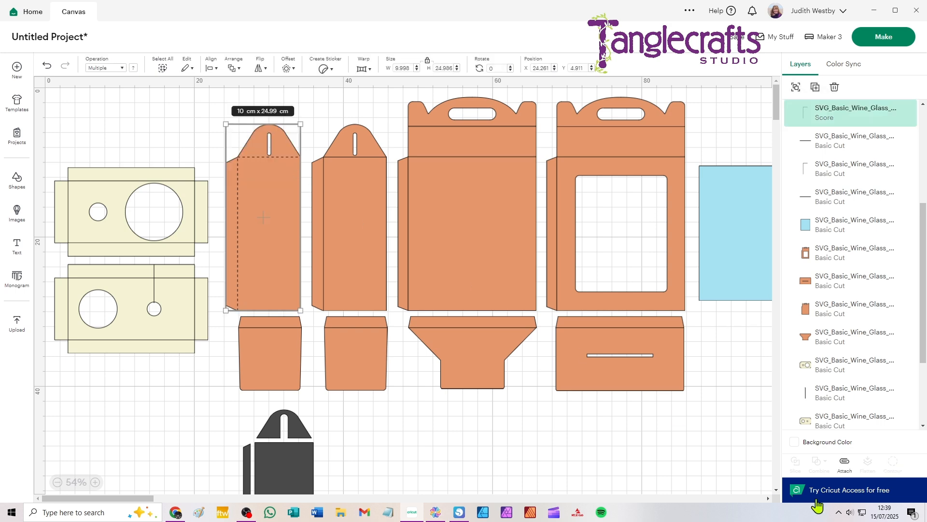
click(844, 463)
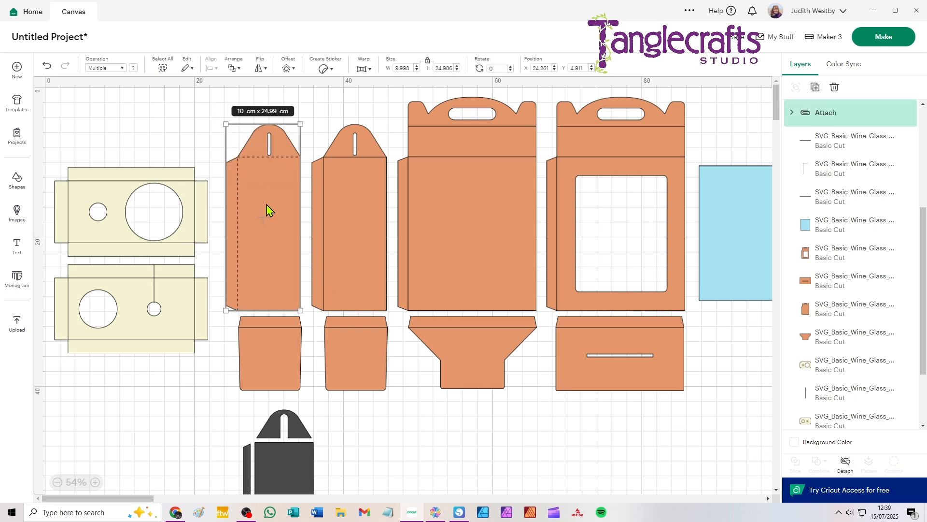
Align the dark offset shape beneath the first side panel and place a duplicate of it beneath the second side panel.
scroll(266, 204, up, 5)
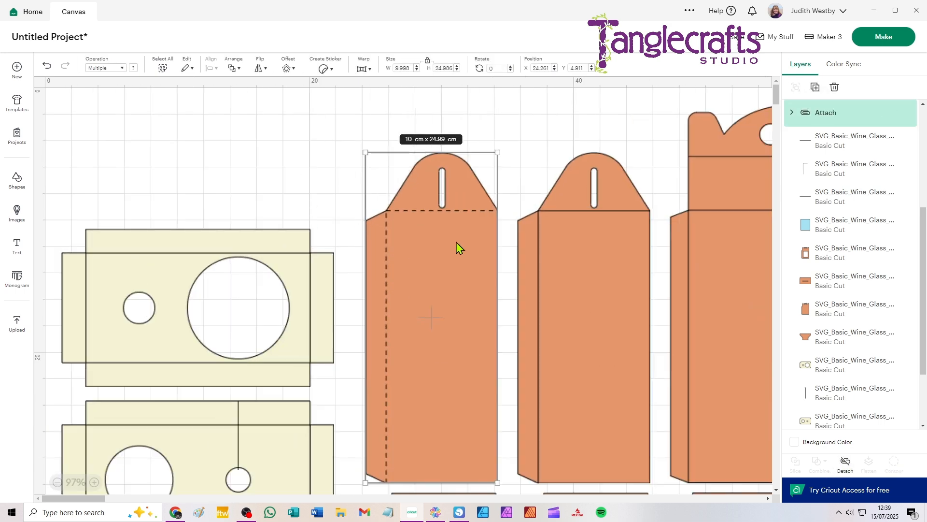
scroll(457, 239, down, 1)
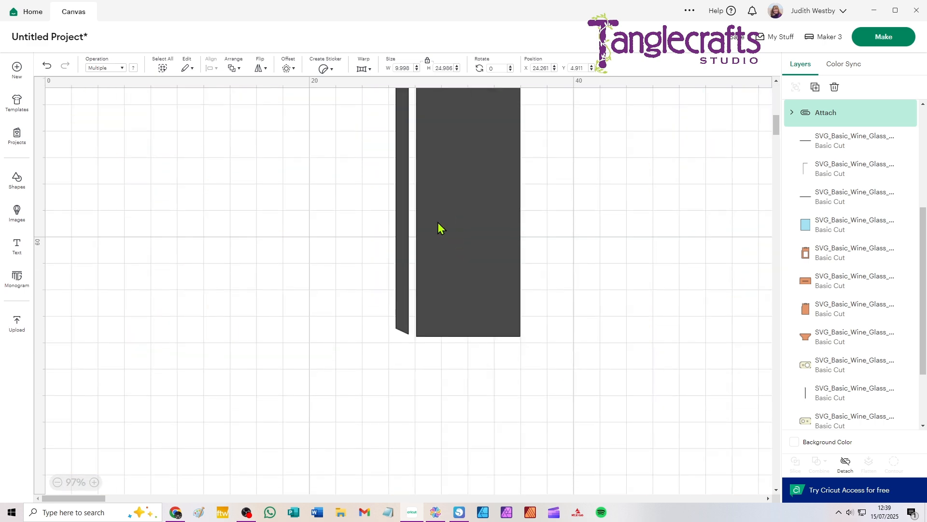
scroll(430, 212, down, 3)
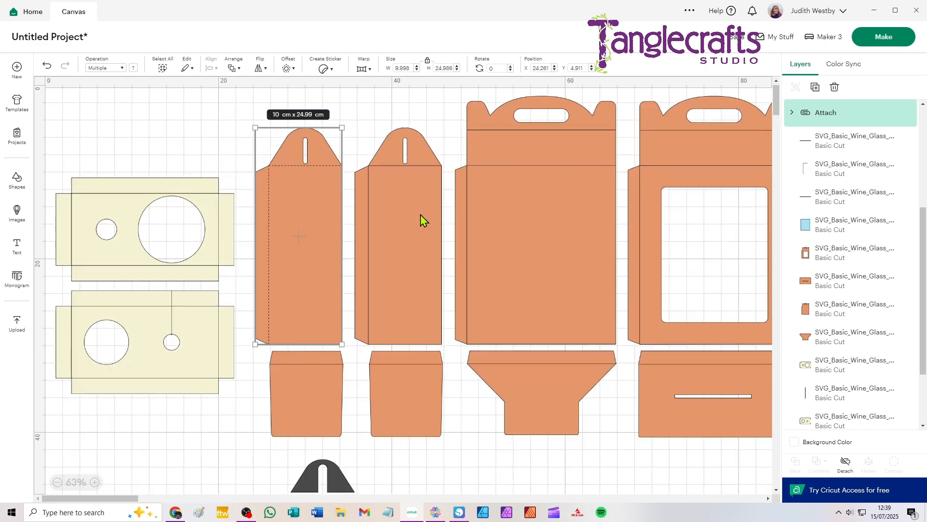
scroll(387, 360, down, 2)
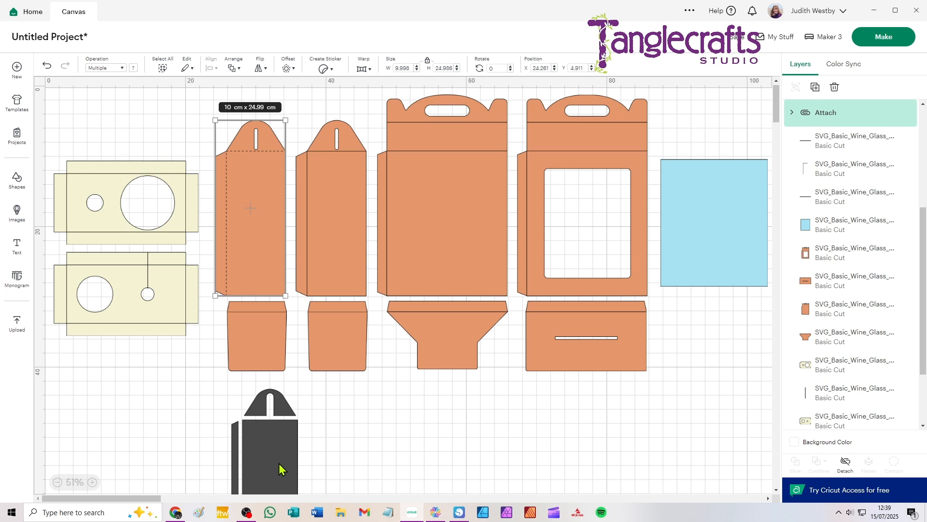
drag(279, 463, 273, 442)
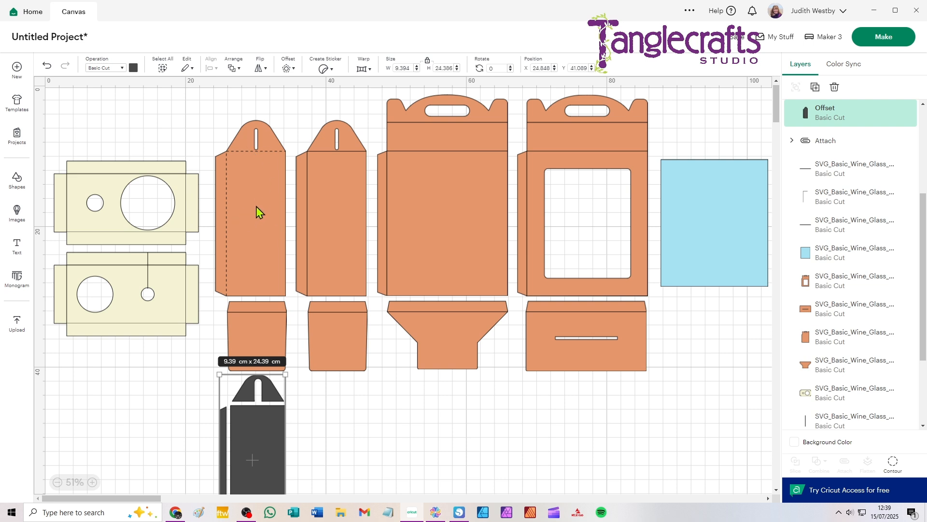
key(ctrl+d)
drag(256, 445, 323, 436)
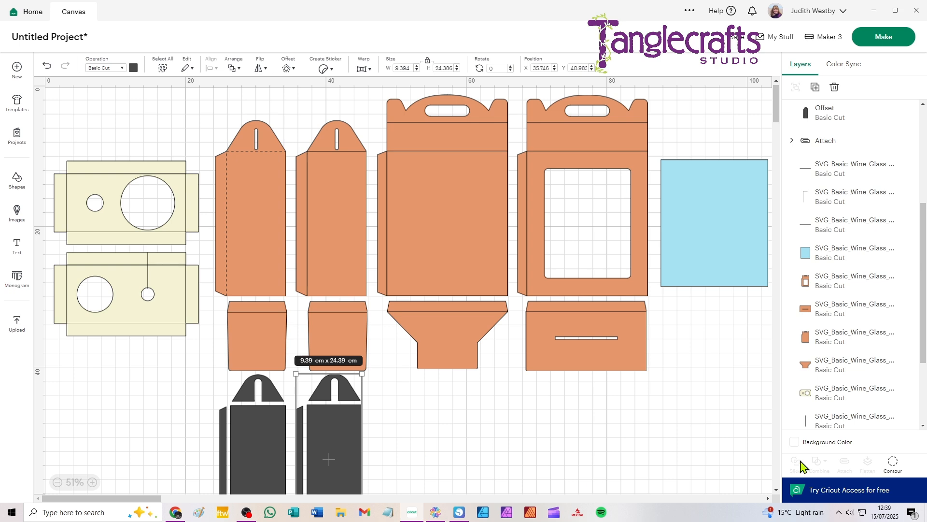
Hide the flap and rectangle contours of the first dark offset, and place the remaining arched piece on the first side panel's top.
click(242, 422)
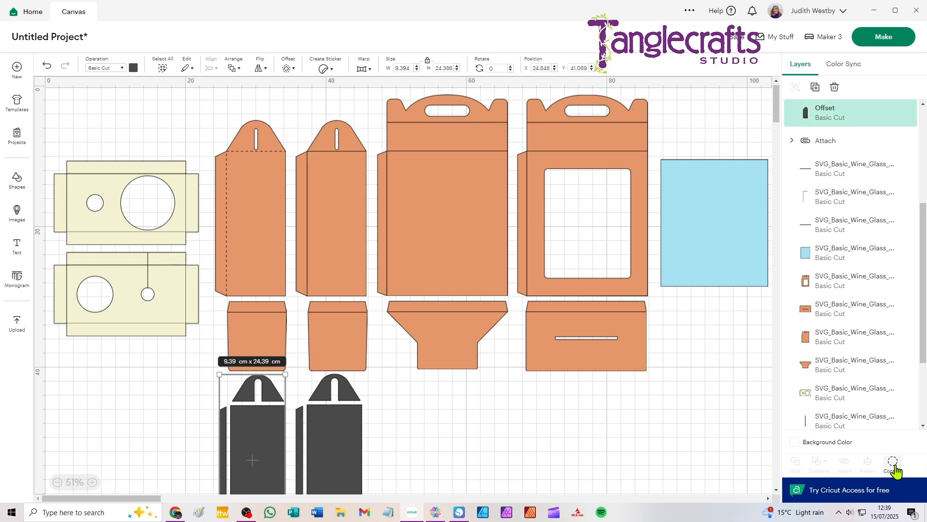
click(894, 466)
click(382, 171)
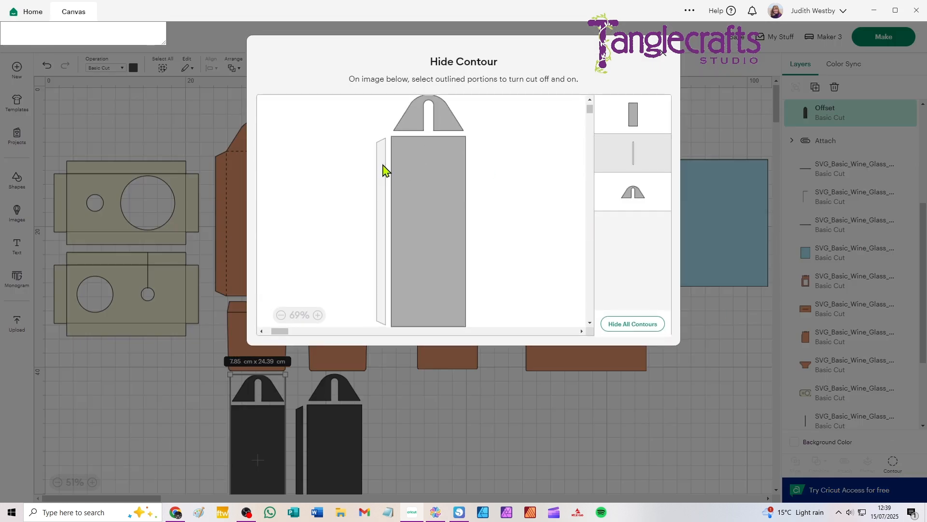
click(425, 178)
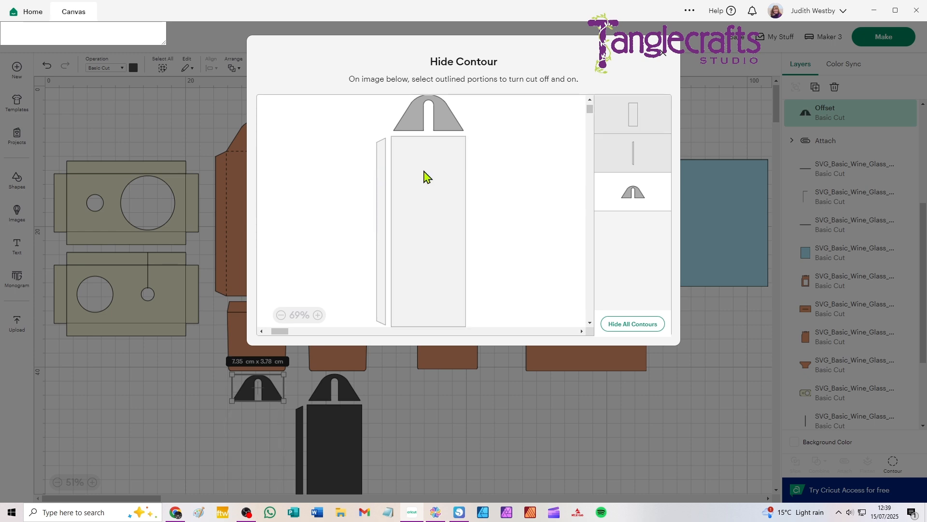
click(663, 53)
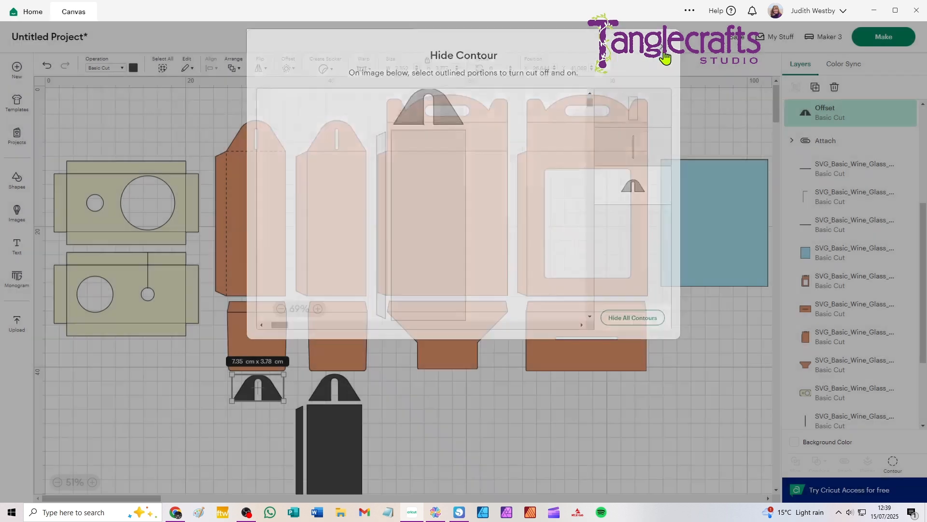
click(252, 438)
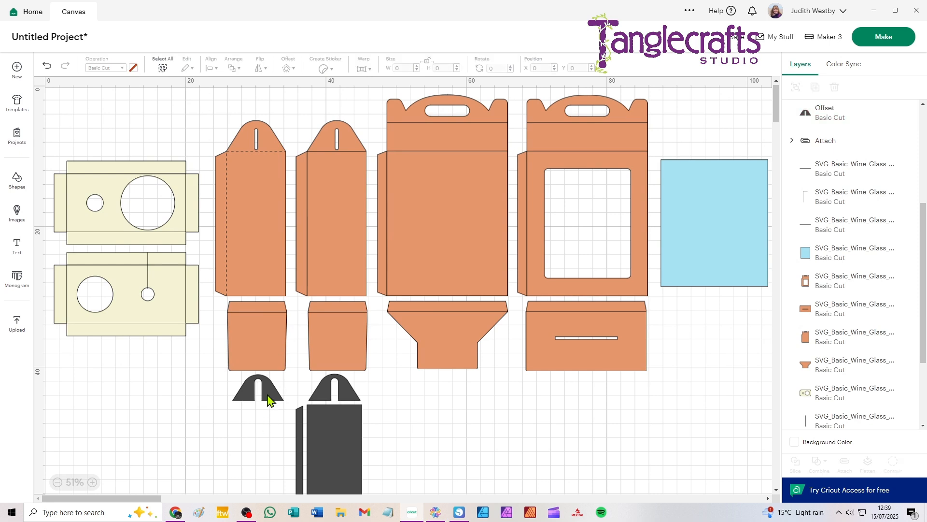
drag(269, 400, 265, 143)
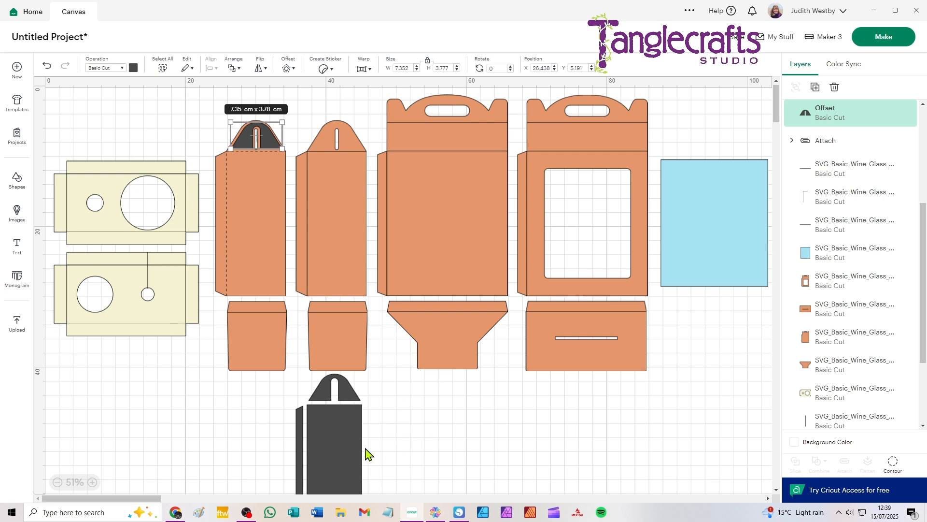
Hide the flap and arch contours of the second dark offset, leaving only its tall rectangle.
click(346, 437)
click(893, 463)
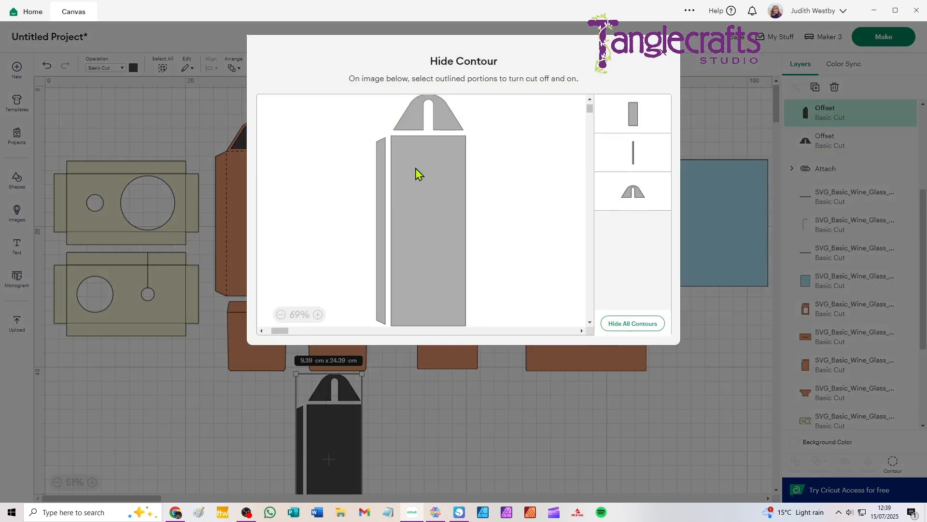
click(379, 180)
click(417, 126)
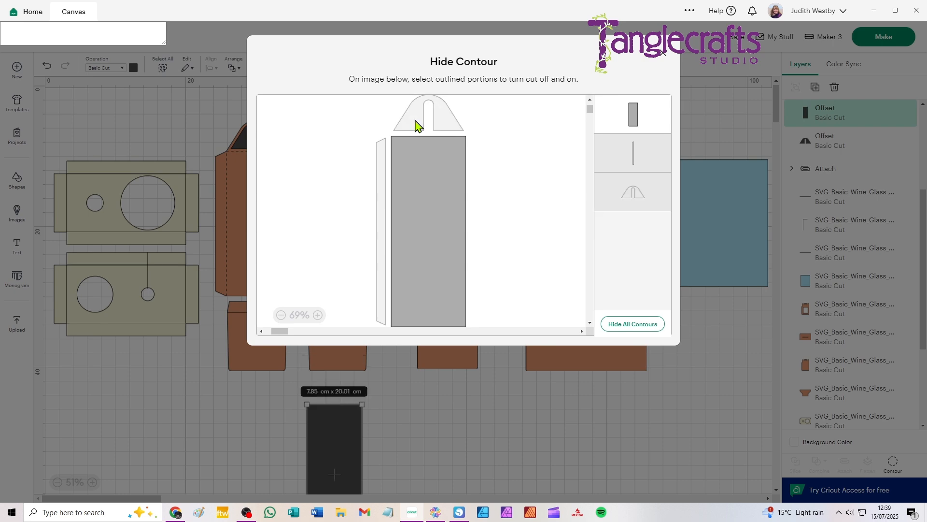
click(666, 58)
Place the tall dark rectangle on the first side panel's body, nudge it up to centre it between the edges, and deselect it.
drag(346, 468, 266, 213)
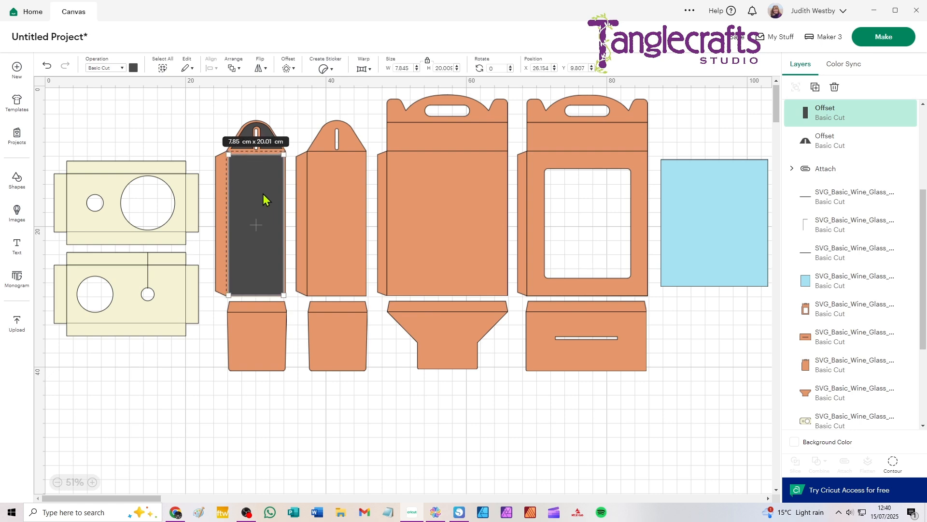
scroll(274, 194, up, 4)
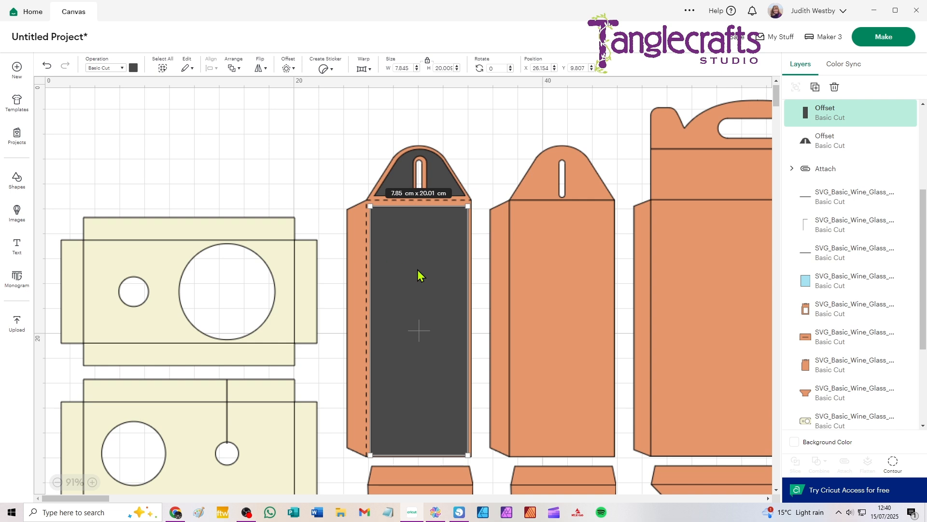
key(Up)
key(Up)
key(Up)
key(Up)
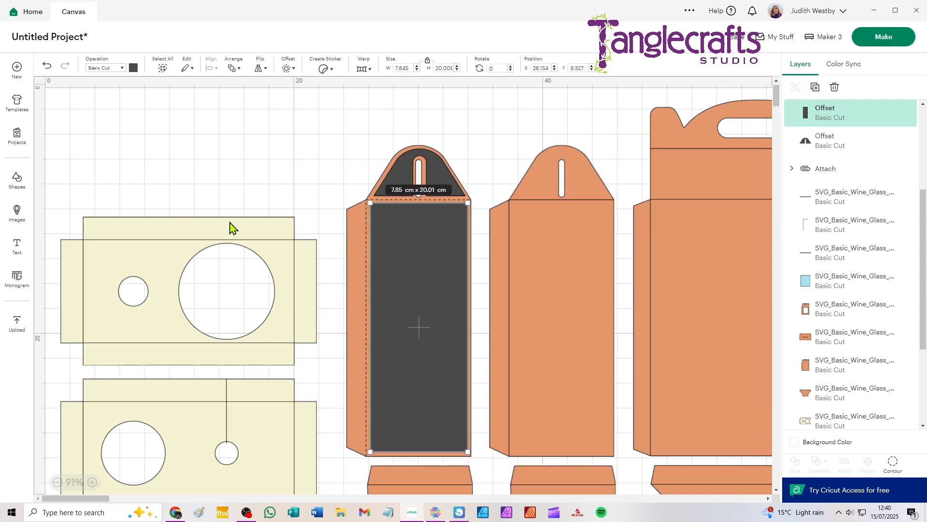
click(453, 130)
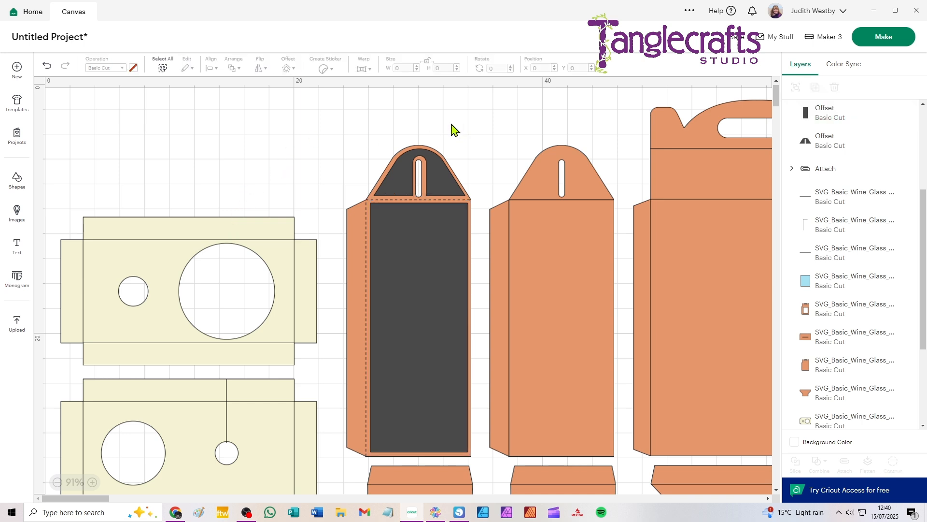
Create a -0.3 cm offset from the large solid panel and its fold lines, and move it clear of the panel, below the blue rectangle.
drag(606, 144, 248, 145)
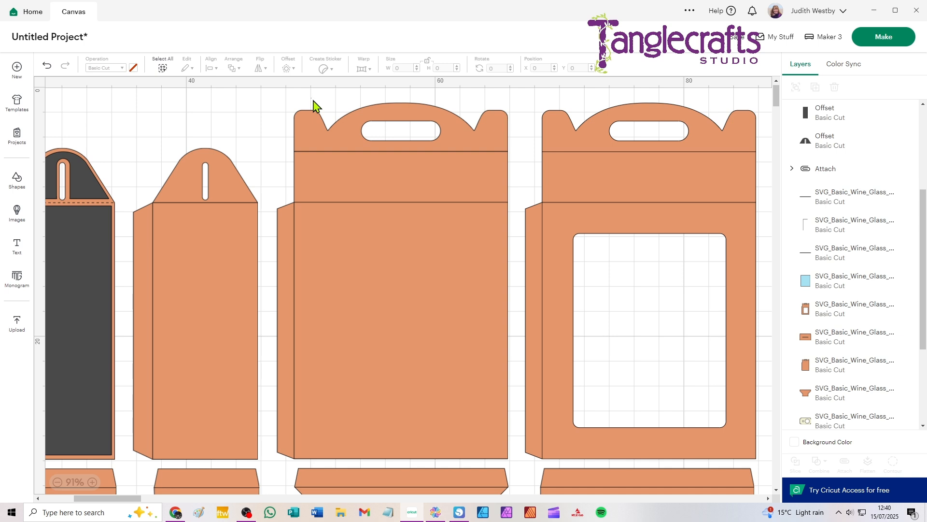
drag(310, 98, 419, 305)
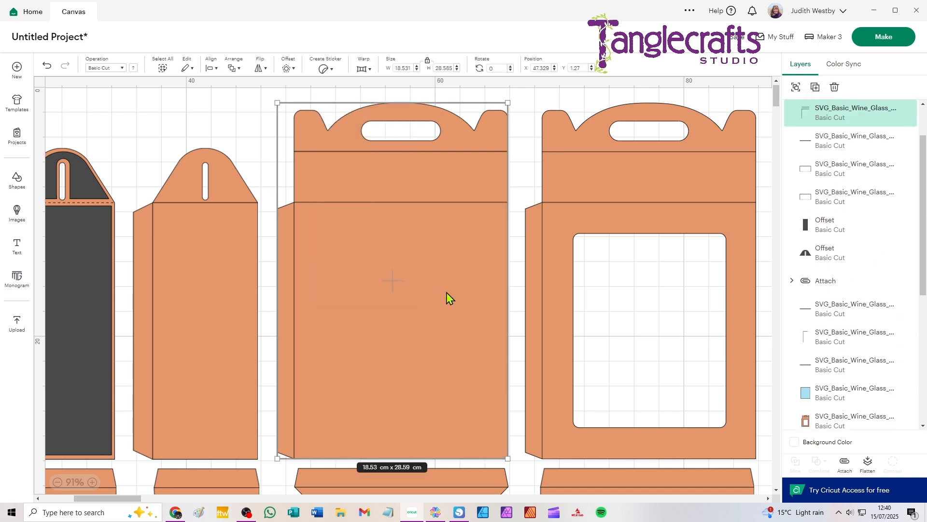
click(287, 68)
click(324, 174)
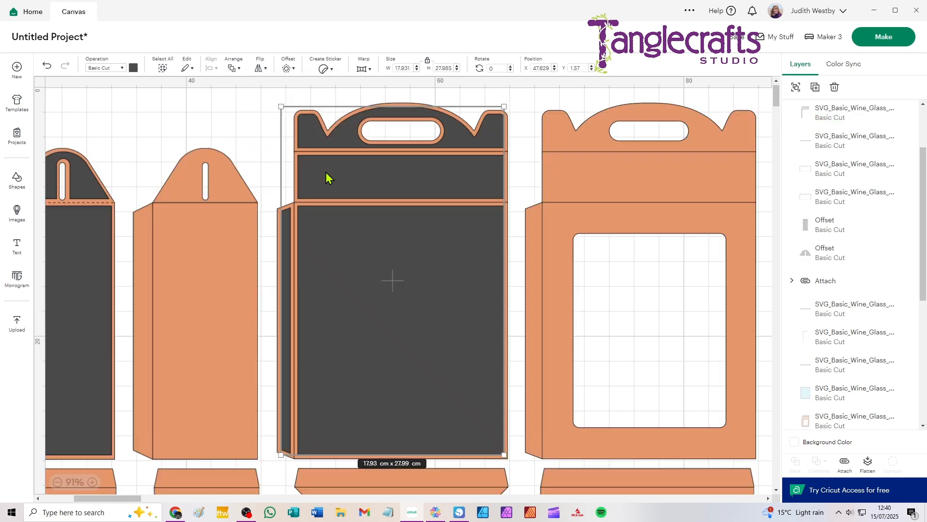
scroll(418, 247, down, 3)
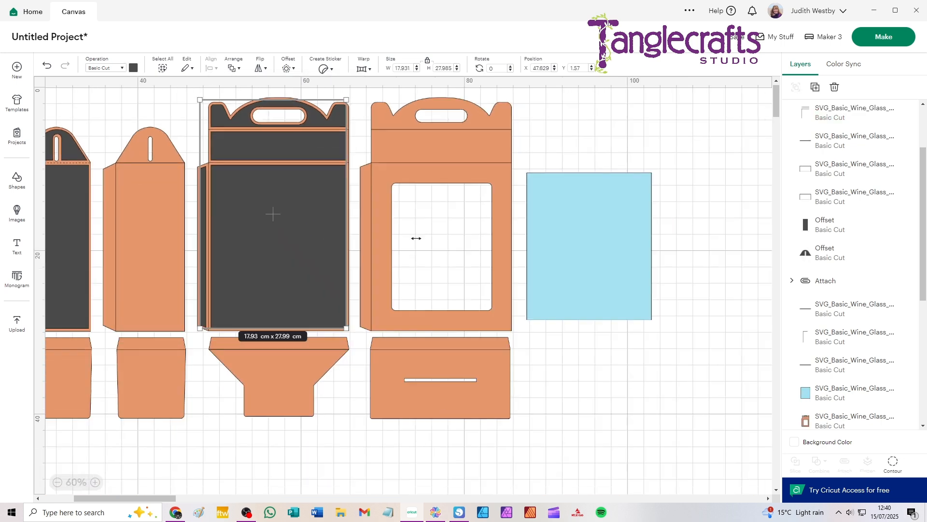
drag(338, 243, 598, 424)
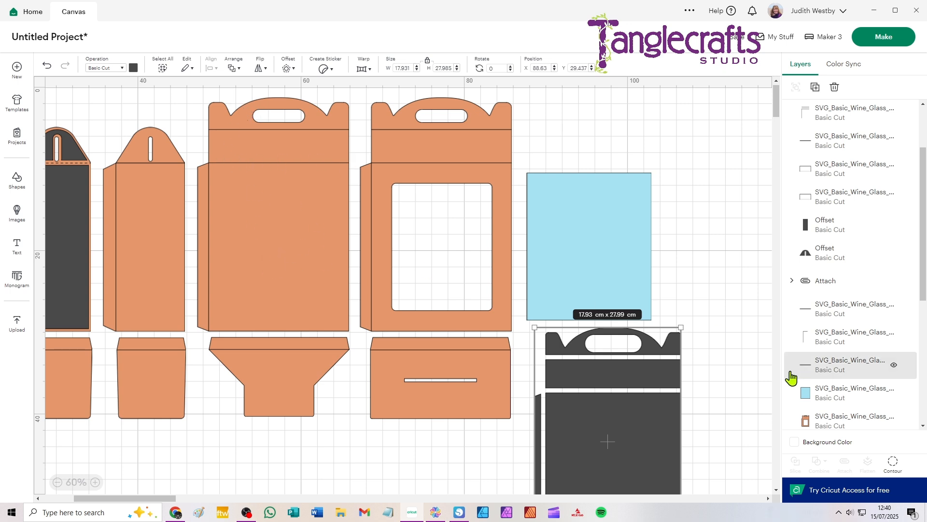
Move the large offset below the box pieces and duplicate it to make three copies spaced in a row.
drag(384, 302, 356, 201)
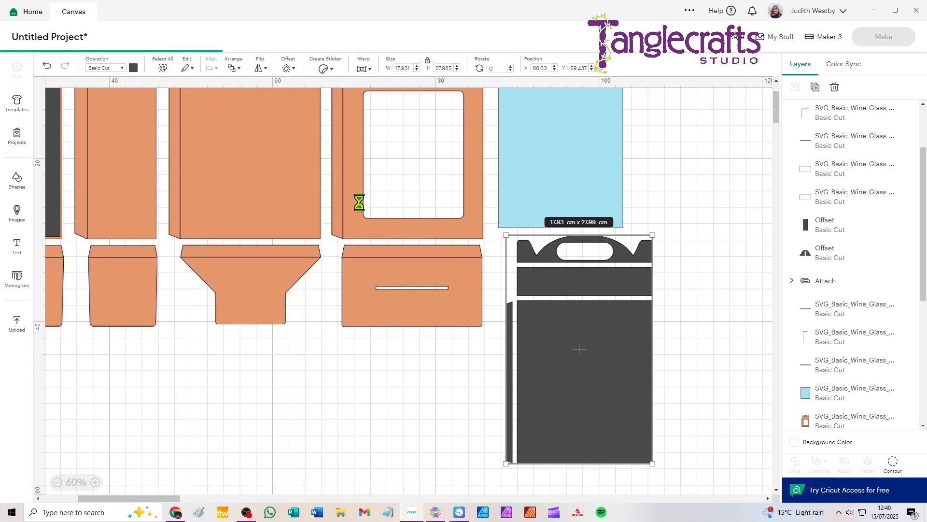
drag(622, 288, 581, 386)
key(ctrl+d)
drag(375, 395, 206, 386)
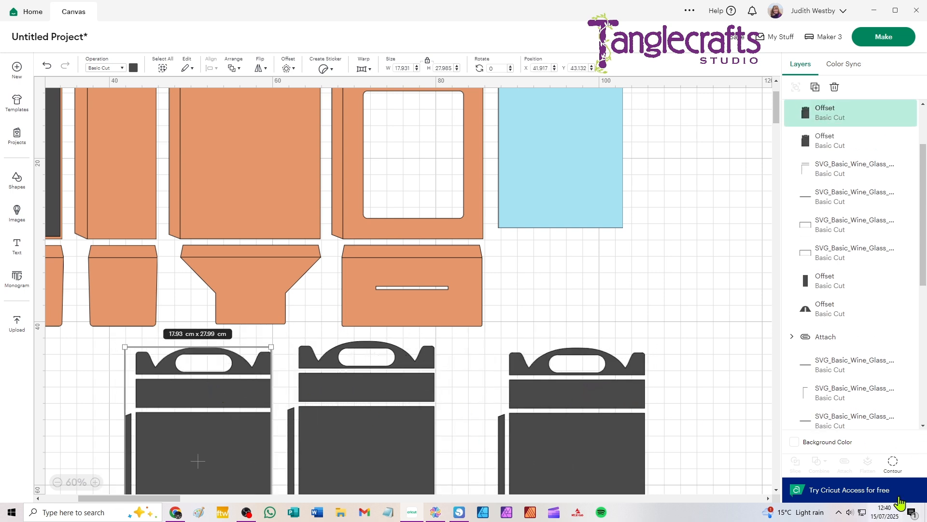
Hide the strip, flap and large rectangle contours of the first large offset copy, leaving the handle piece with its slot.
click(893, 462)
click(425, 145)
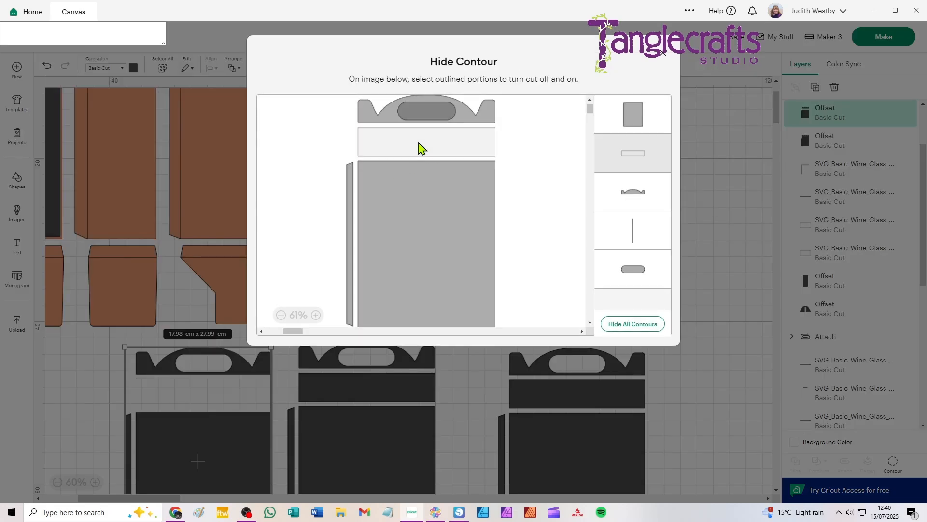
click(349, 183)
click(391, 193)
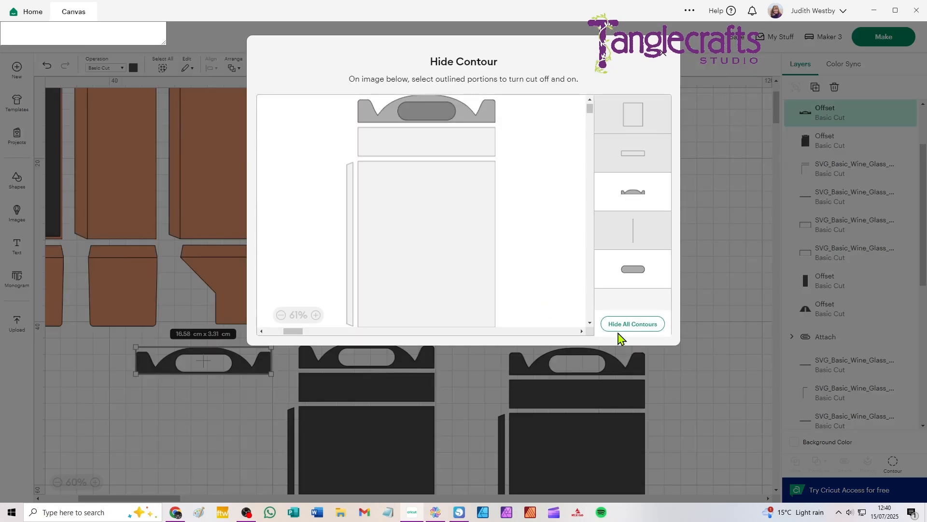
click(663, 52)
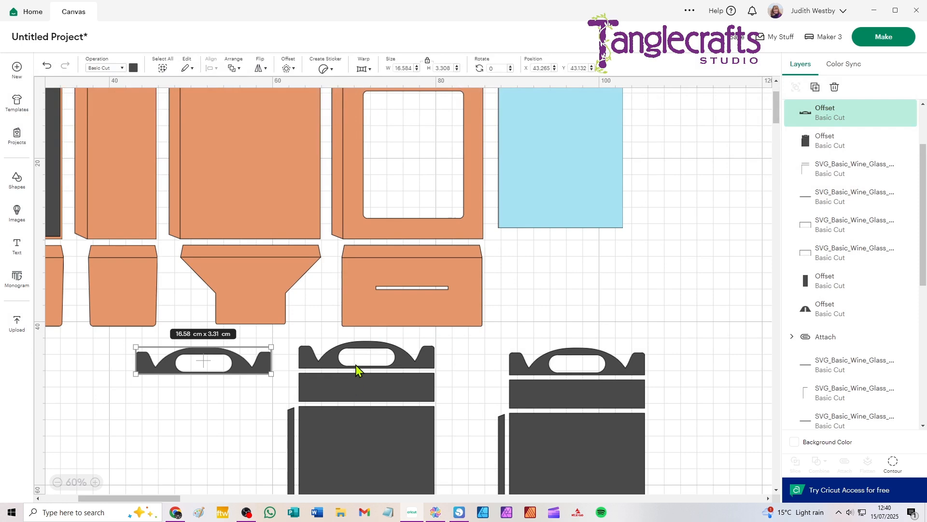
Hide the handle, slot, flap and large rectangle contours of the middle large offset copy, leaving only the narrow strip.
click(340, 367)
click(893, 463)
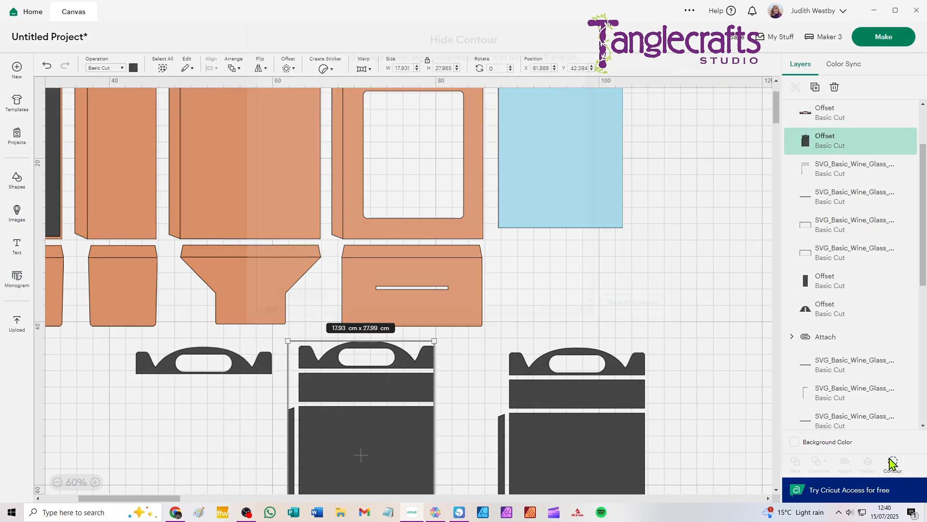
click(428, 112)
click(363, 114)
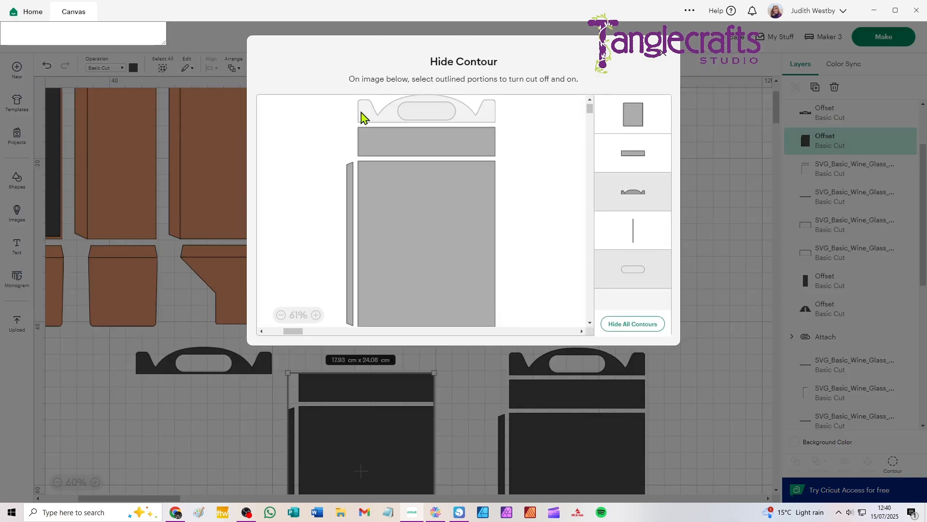
click(351, 179)
click(399, 183)
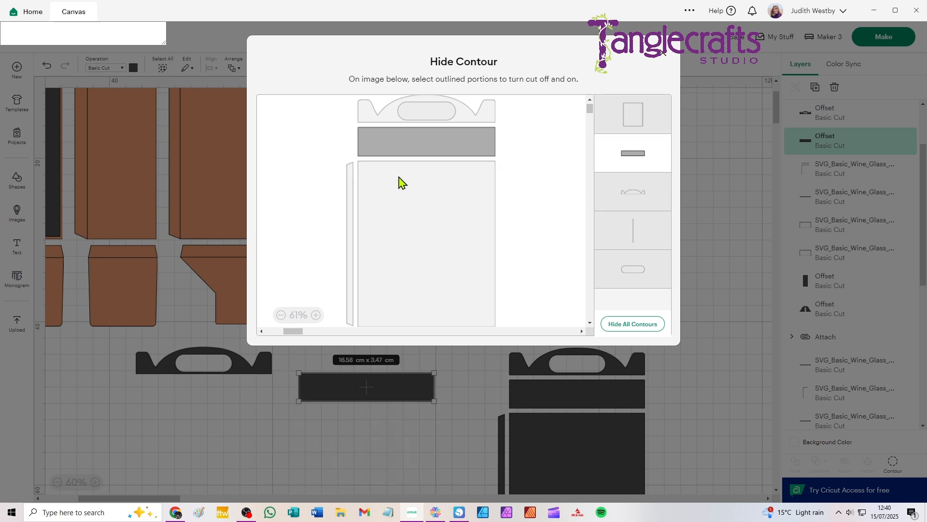
click(663, 52)
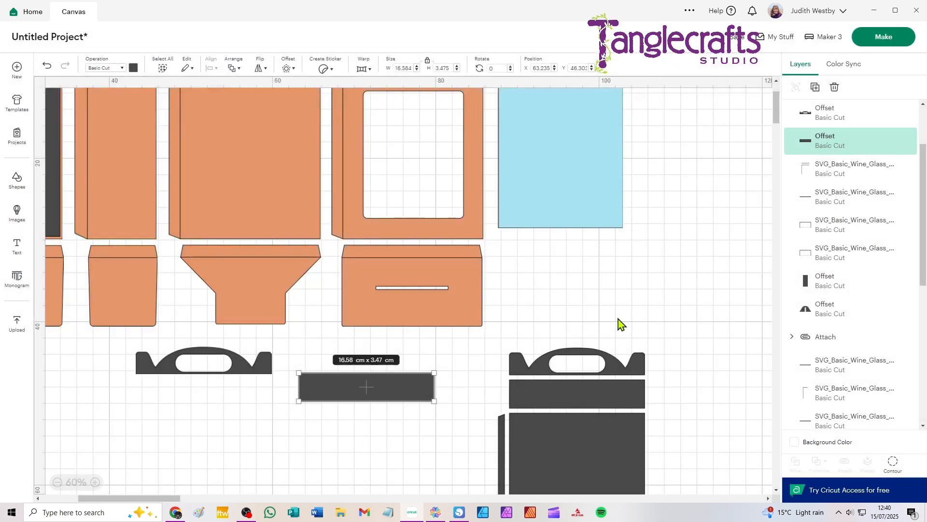
Hide the flap, strip, slot and handle contours of the remaining large offset copy, leaving only the large rectangle.
click(581, 401)
click(893, 462)
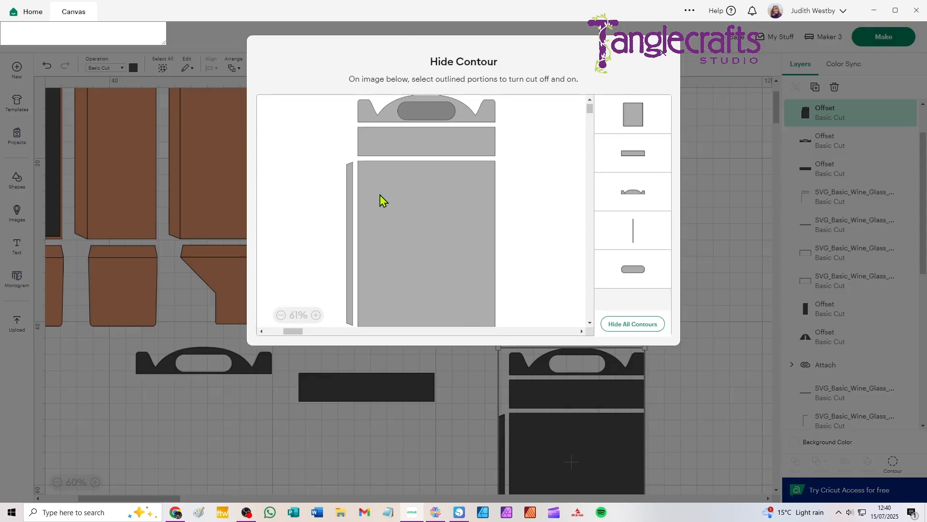
click(349, 179)
click(376, 150)
click(412, 118)
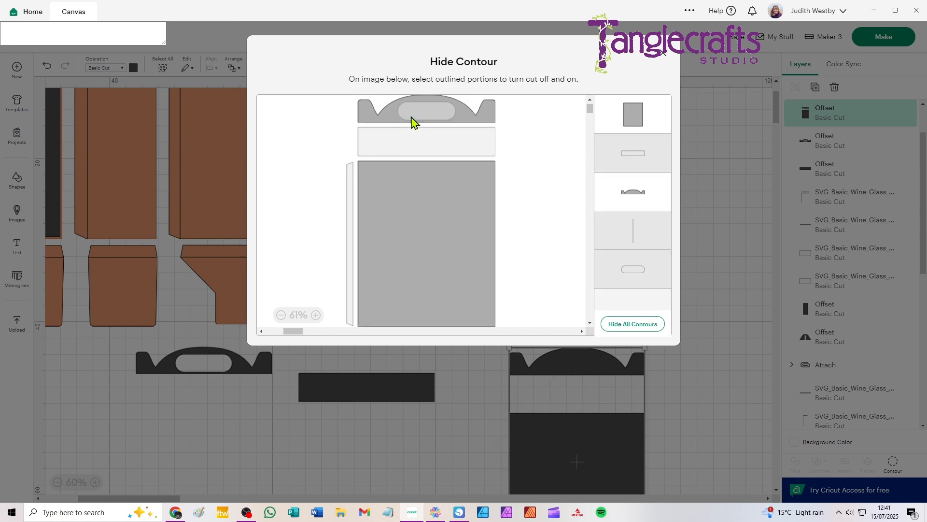
click(372, 118)
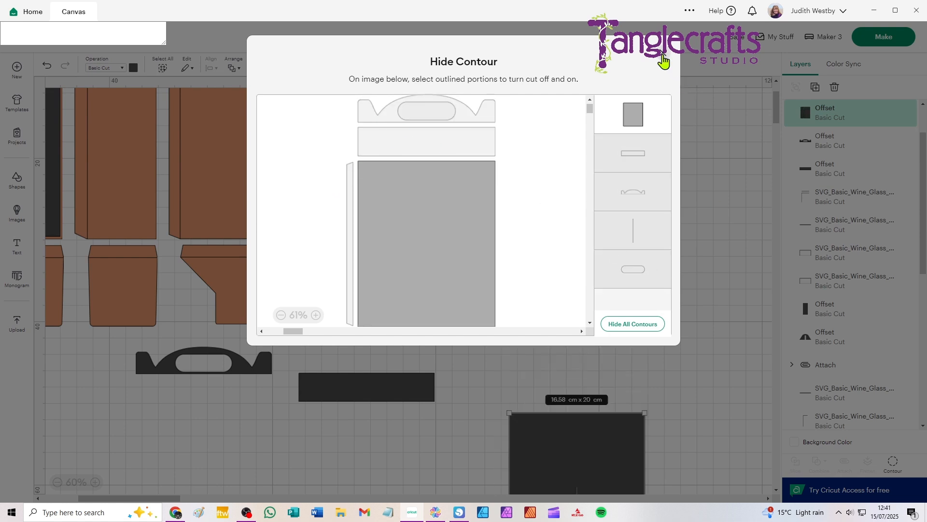
click(664, 61)
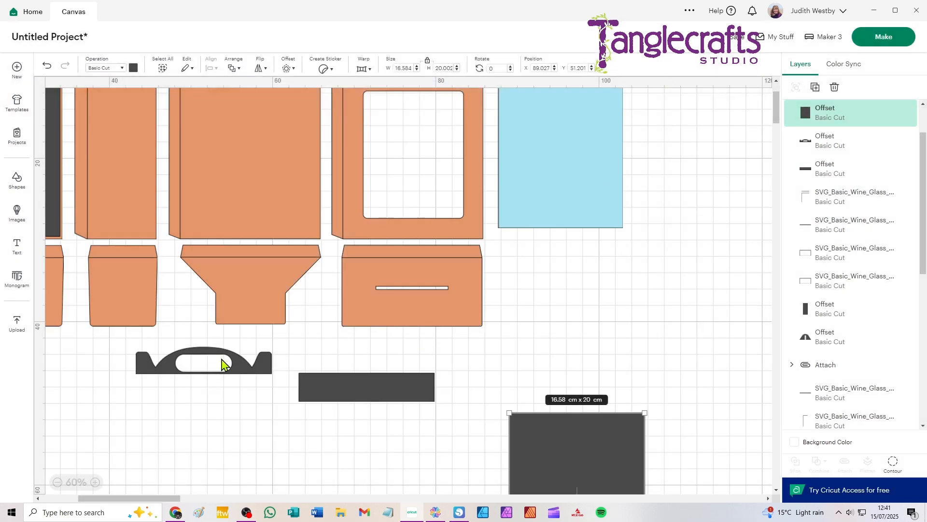
Position the handle piece, narrow strip and large rectangle on the matching sections of the large solid panel, inset evenly within its edges.
drag(241, 233, 240, 290)
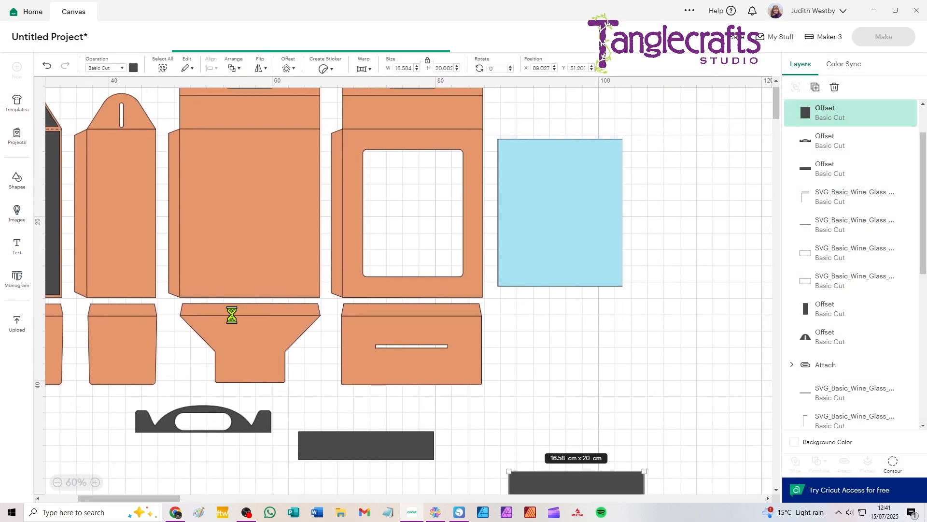
drag(247, 417, 453, 91)
drag(390, 447, 437, 115)
drag(596, 486, 261, 146)
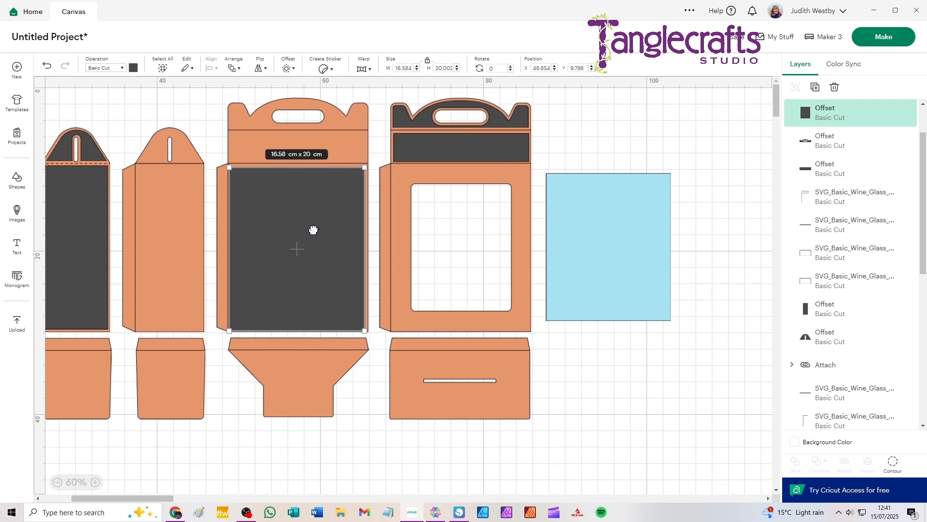
drag(445, 150, 283, 150)
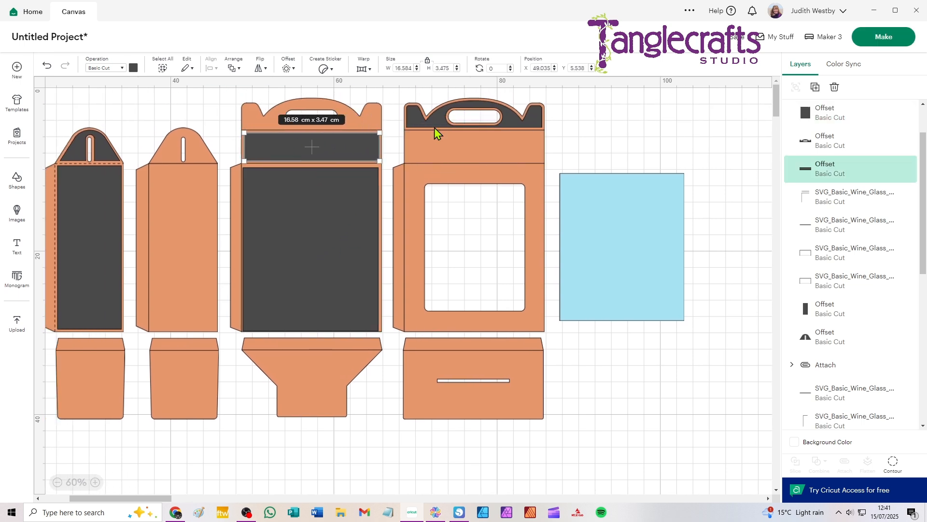
drag(415, 122, 255, 123)
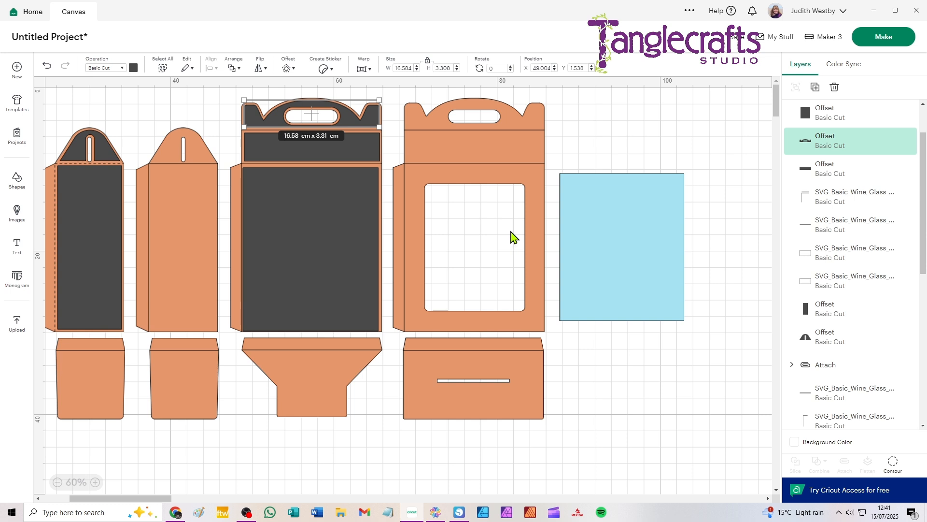
drag(296, 235, 296, 231)
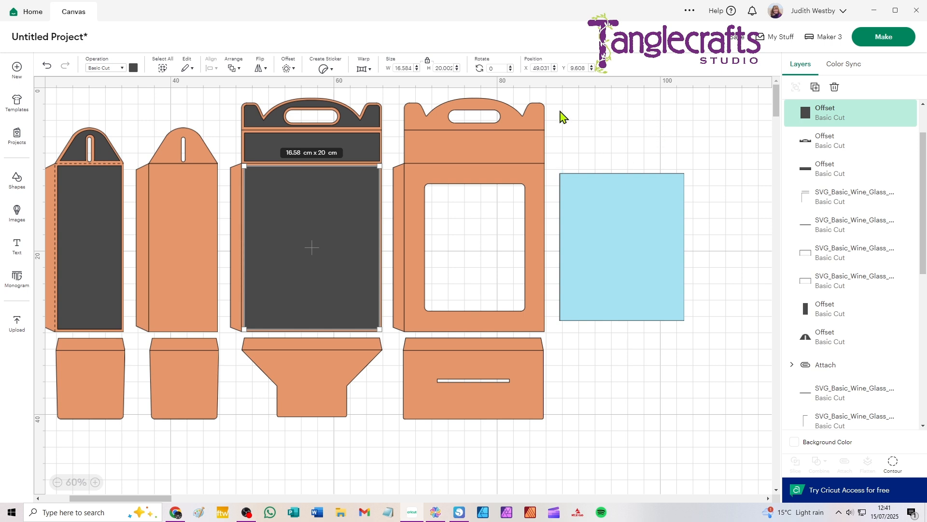
Offset the windowed wall panel inward and lay out three copies of the offset below the box pieces.
click(428, 97)
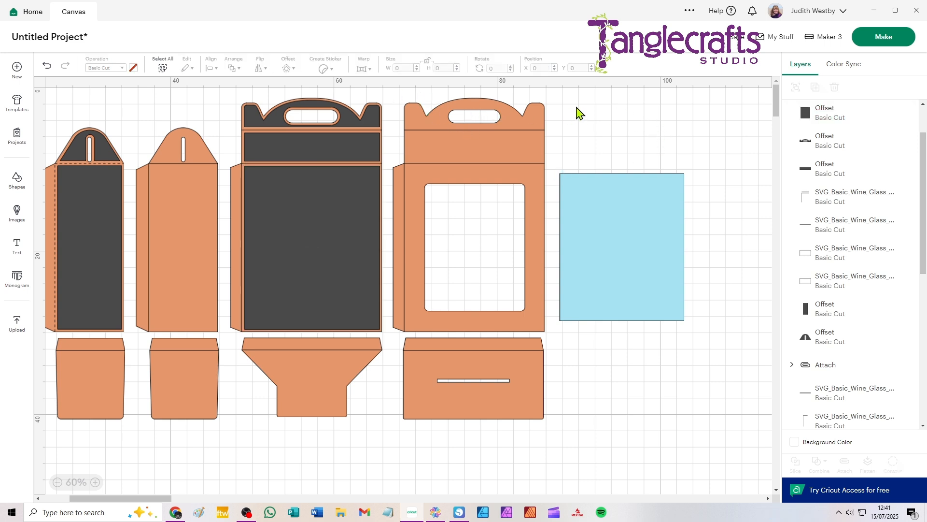
drag(580, 99, 494, 144)
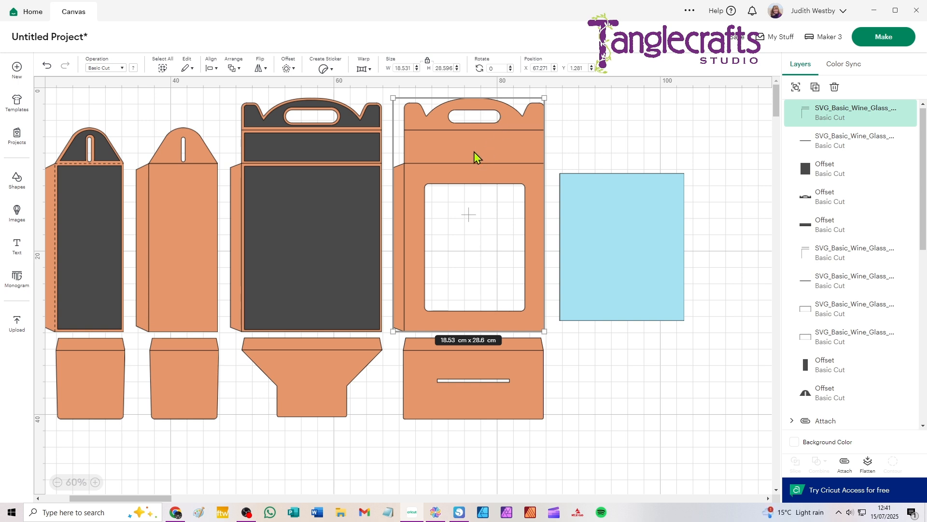
click(285, 69)
click(316, 171)
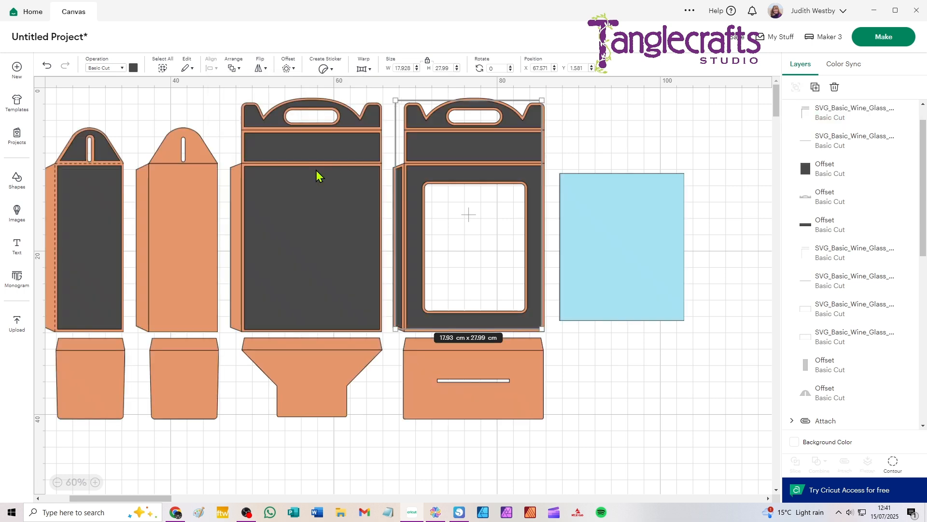
drag(426, 155, 585, 242)
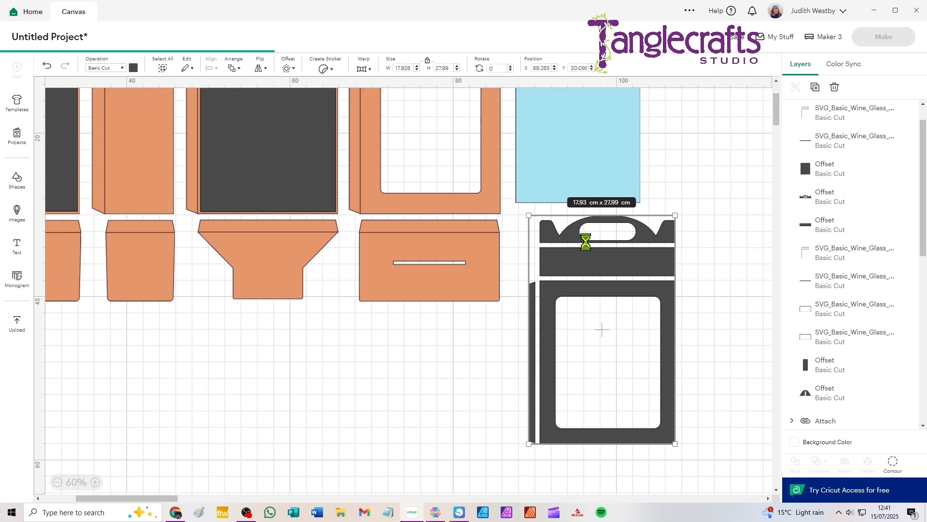
drag(645, 269, 323, 287)
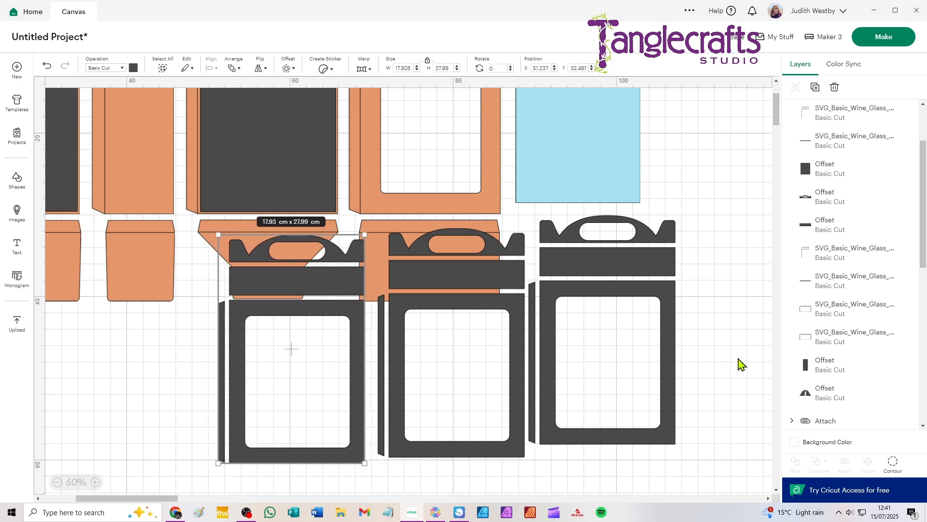
Hide the window, flap, strip and large rectangle contours of the first windowed offset copy, leaving the handle piece with its slot.
click(901, 461)
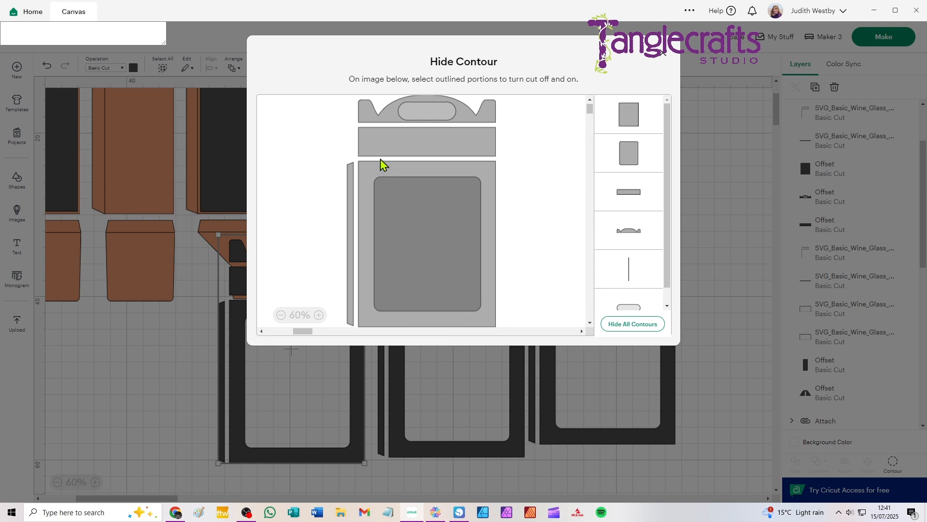
click(386, 194)
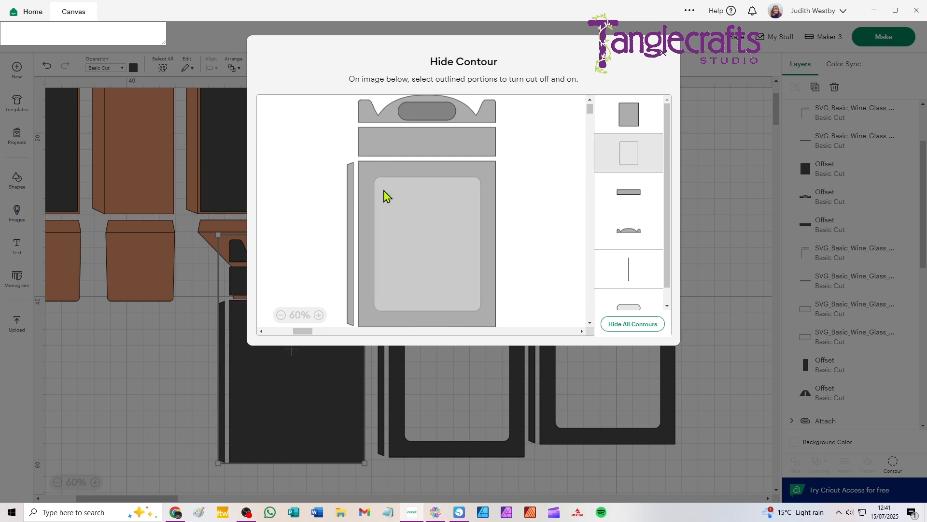
click(351, 186)
click(374, 153)
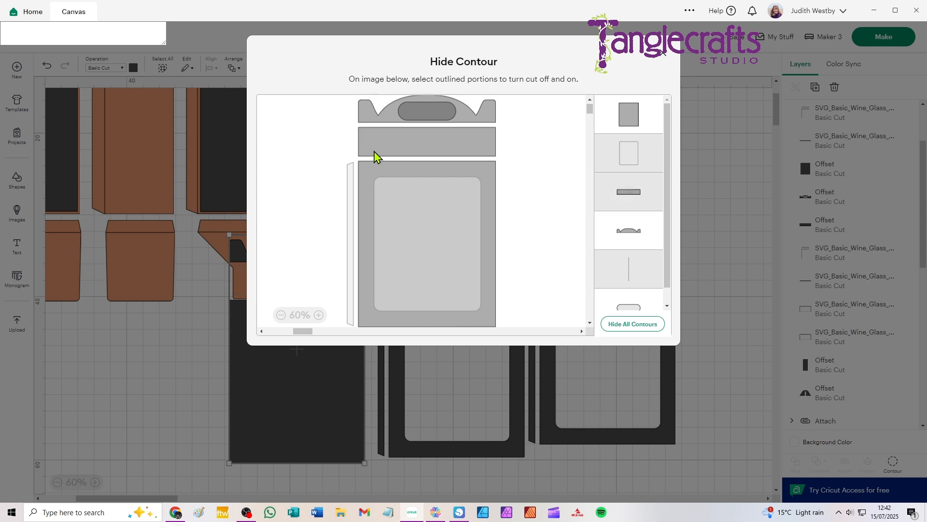
click(375, 175)
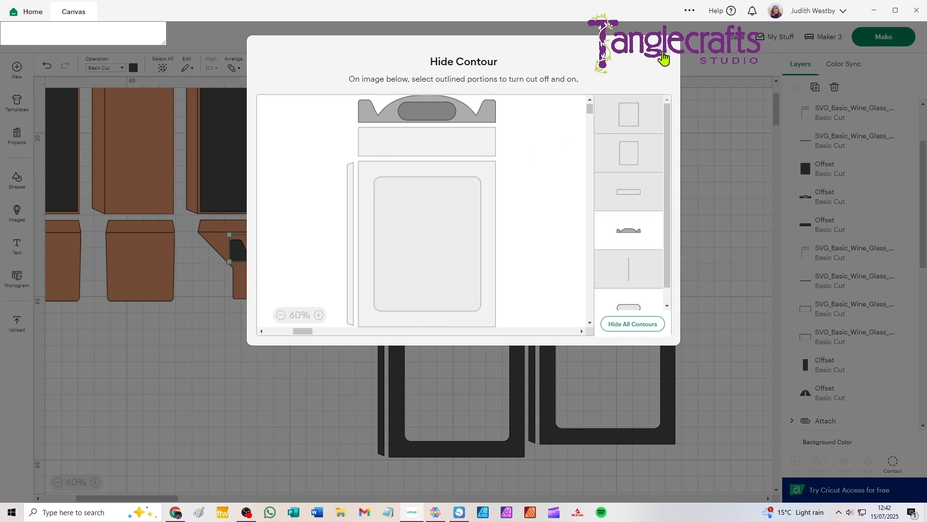
click(663, 51)
Hide the slot, handle, flap, large rectangle and window contours of the middle windowed offset copy, leaving only the narrow strip.
click(436, 288)
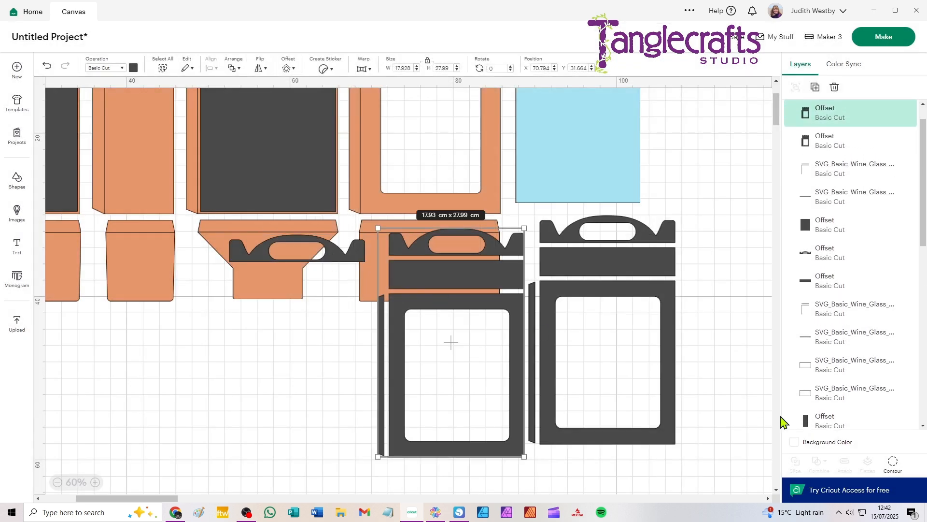
click(893, 465)
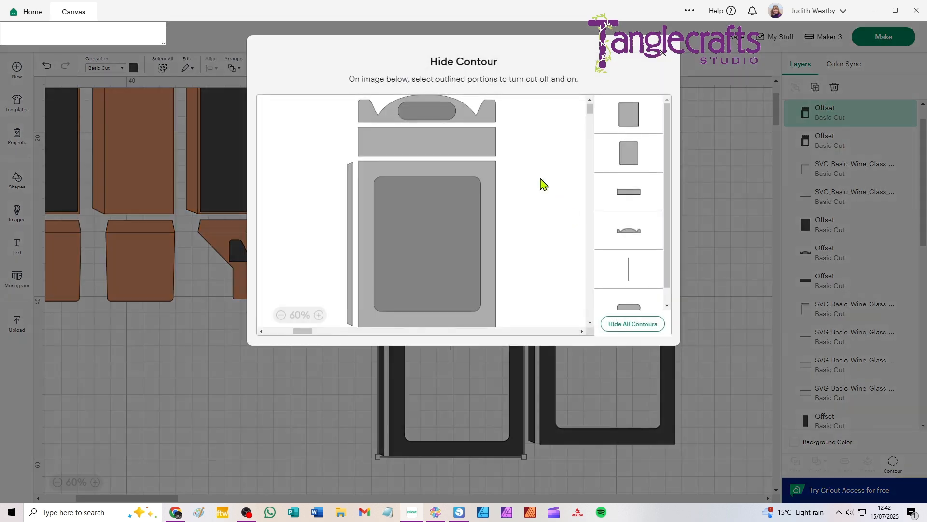
click(421, 112)
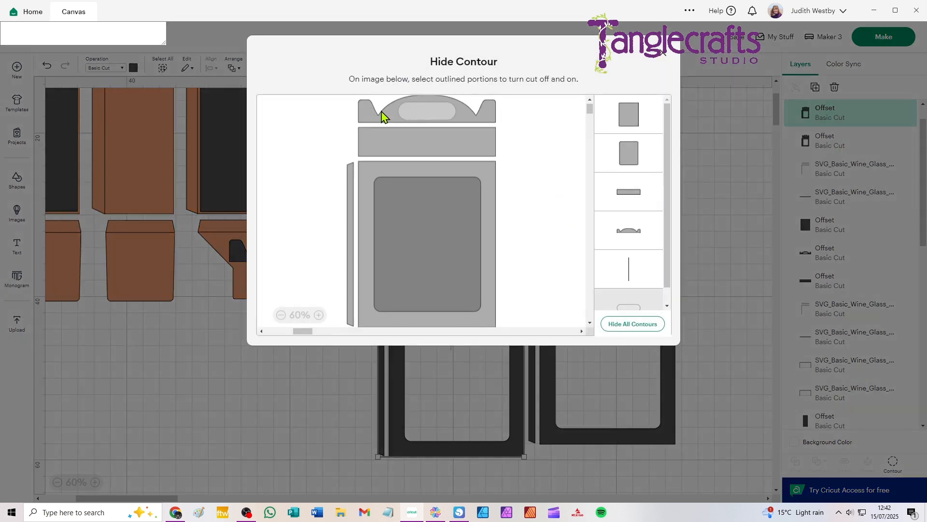
click(377, 118)
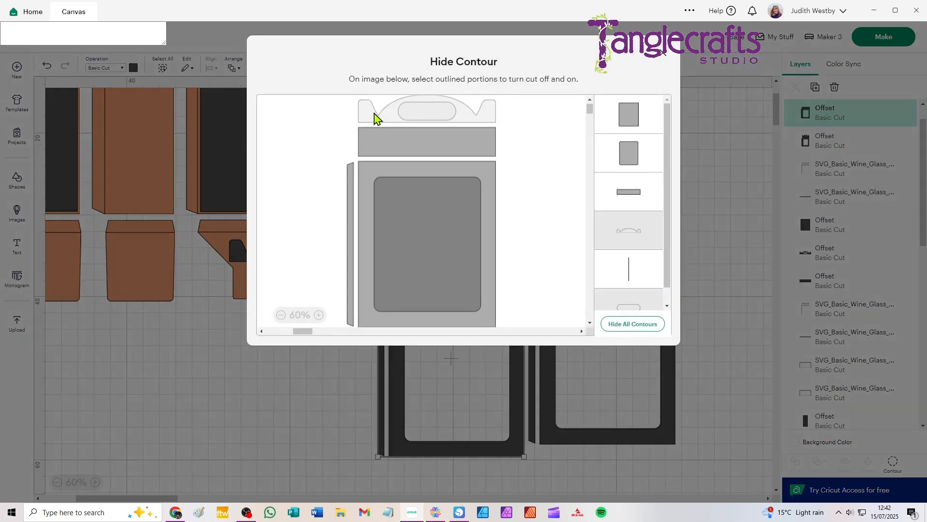
click(352, 176)
click(375, 174)
click(391, 197)
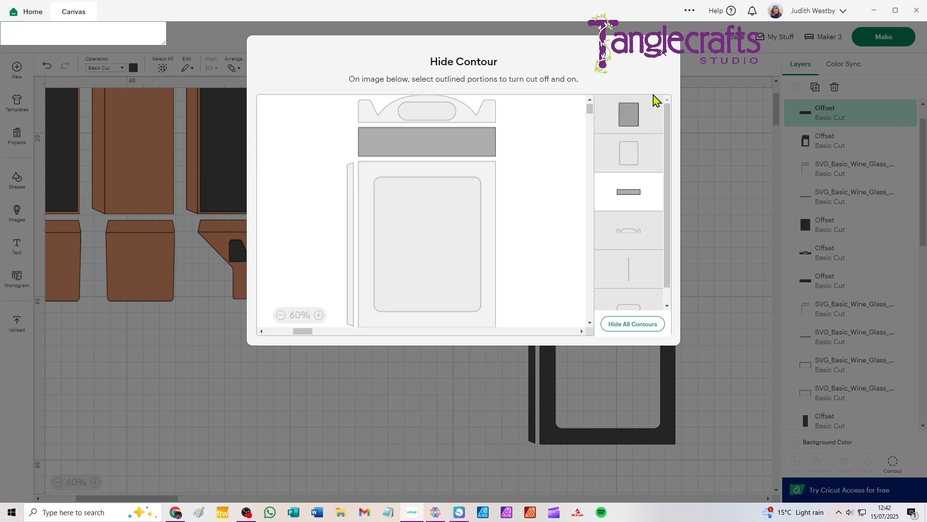
click(665, 59)
Hide the slot, handle, strip and flap contours of the remaining windowed offset copy, leaving only the window frame.
click(604, 264)
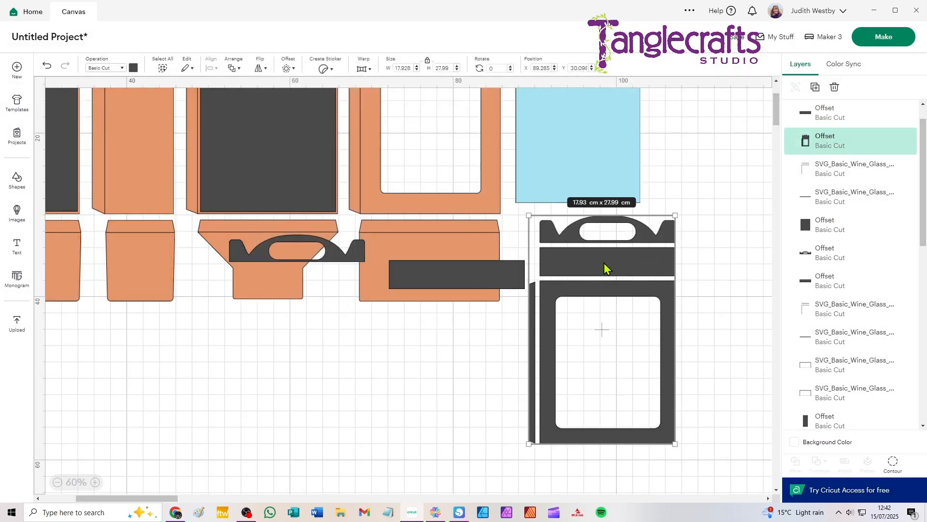
click(894, 465)
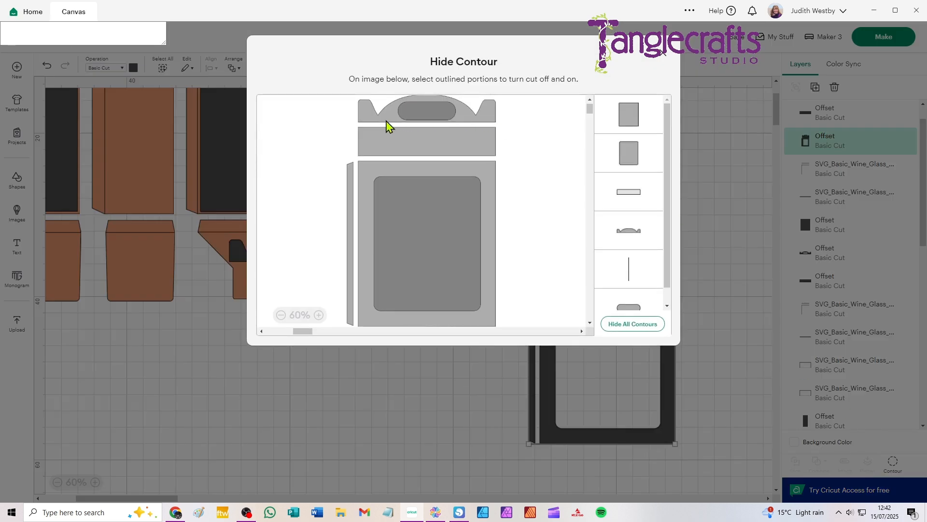
click(411, 115)
click(384, 120)
click(395, 143)
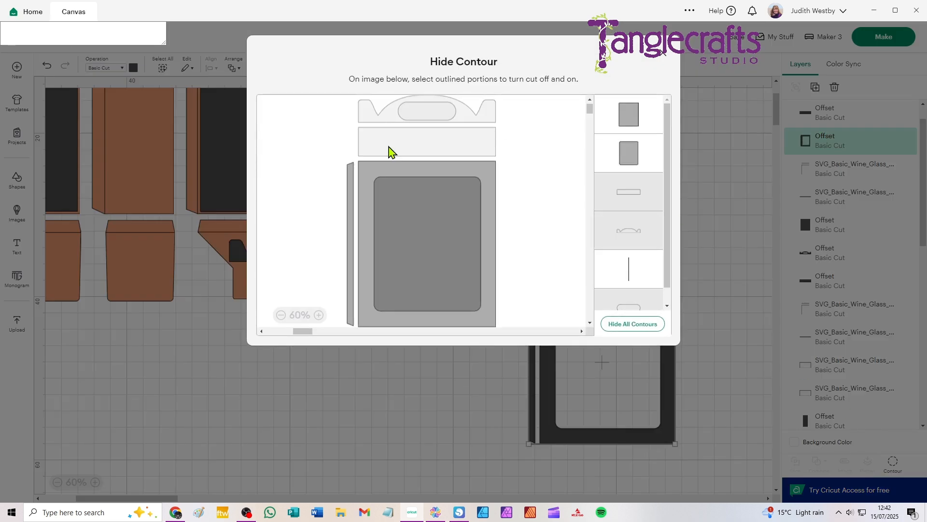
click(349, 183)
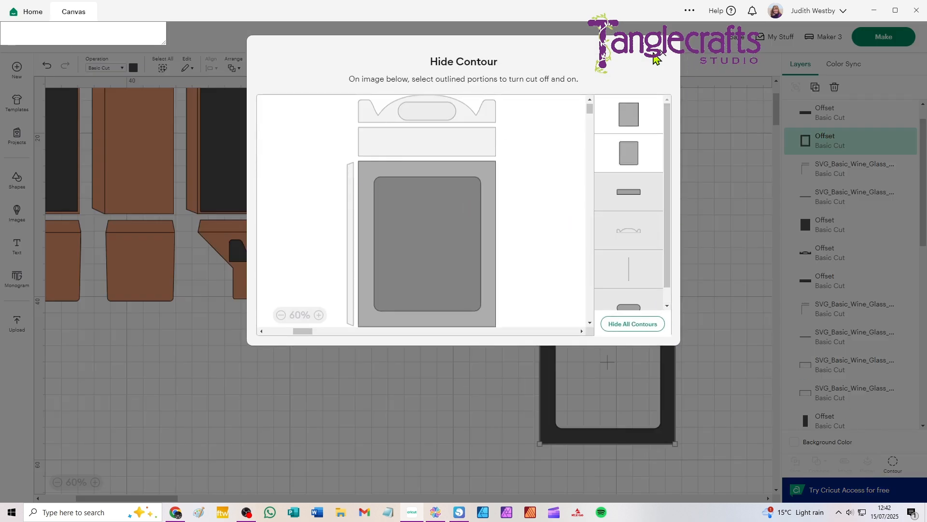
click(665, 59)
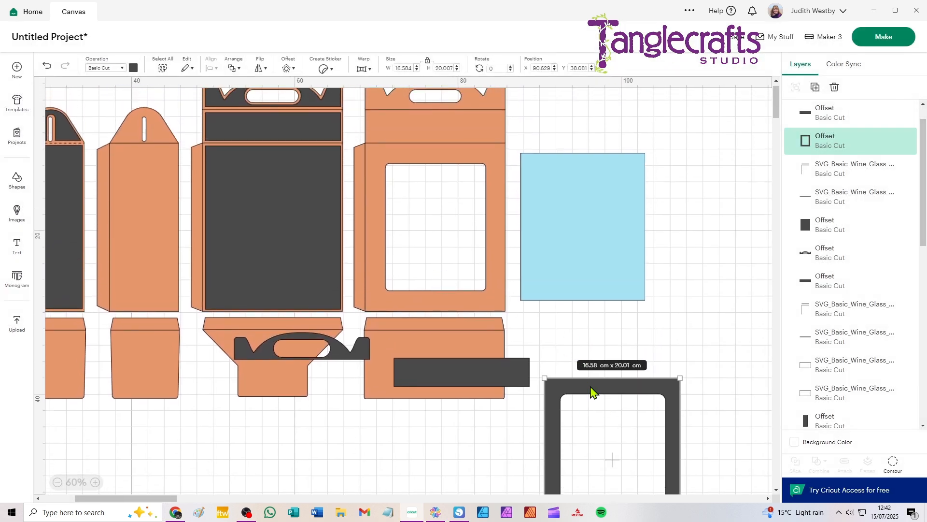
Position the window frame, narrow strip and handle piece on the matching sections of the windowed wall panel, inset evenly within its edges.
drag(590, 385, 414, 159)
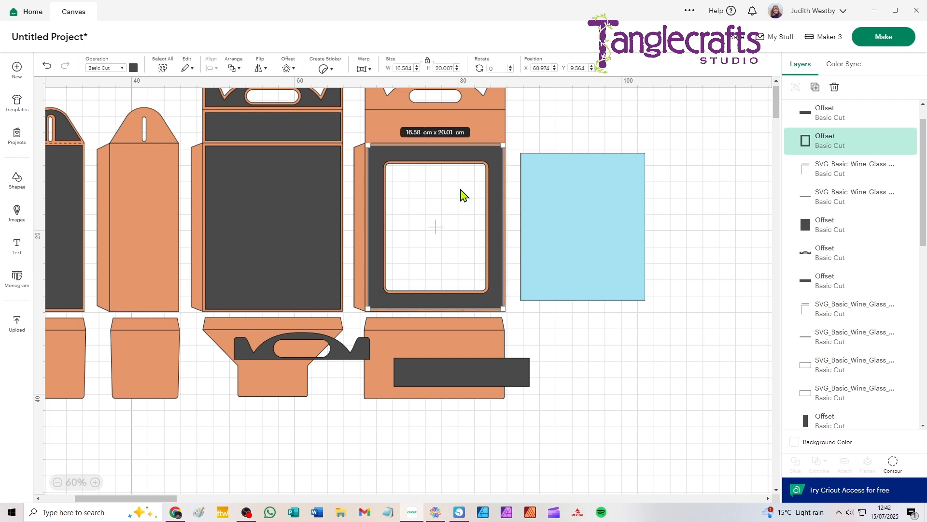
drag(506, 401, 476, 154)
drag(366, 378, 499, 128)
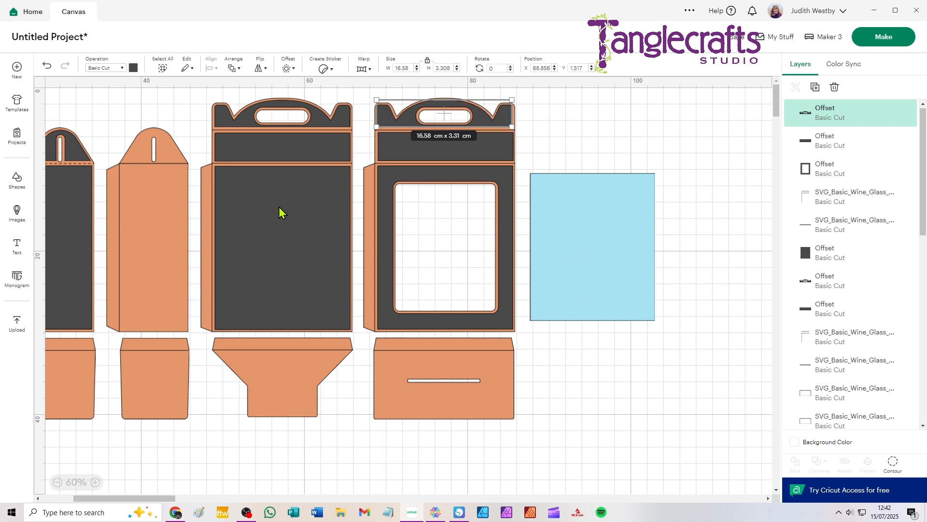
Minimize Cricut Design Space to view the YouTube video on creating decorative panels for box walls.
drag(151, 244, 374, 263)
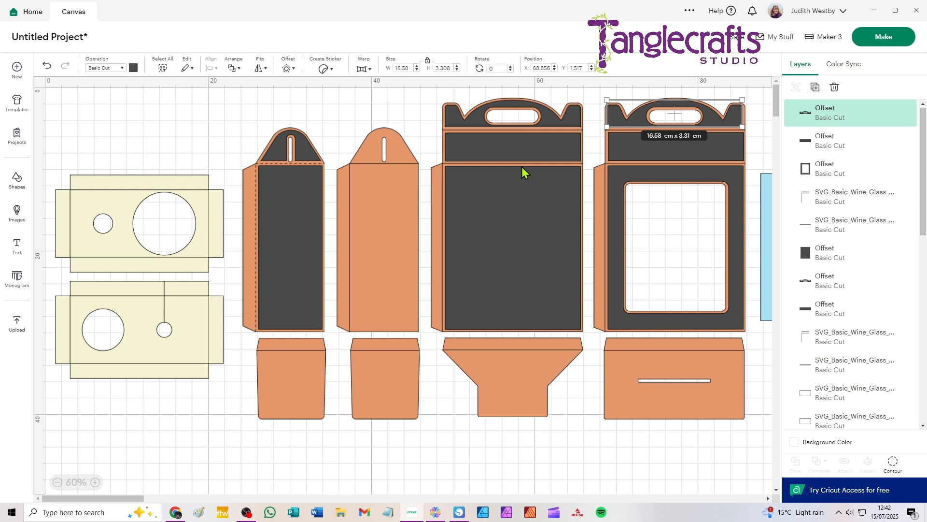
click(874, 11)
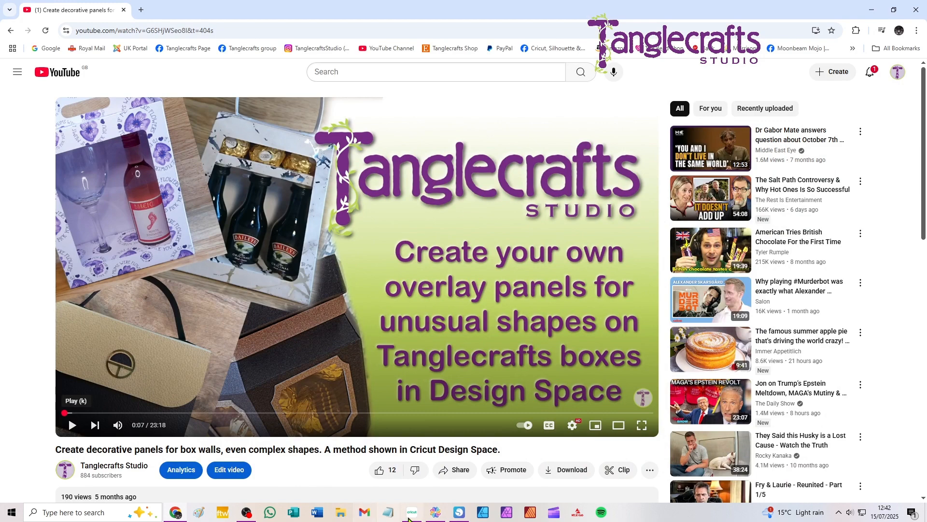
click(414, 486)
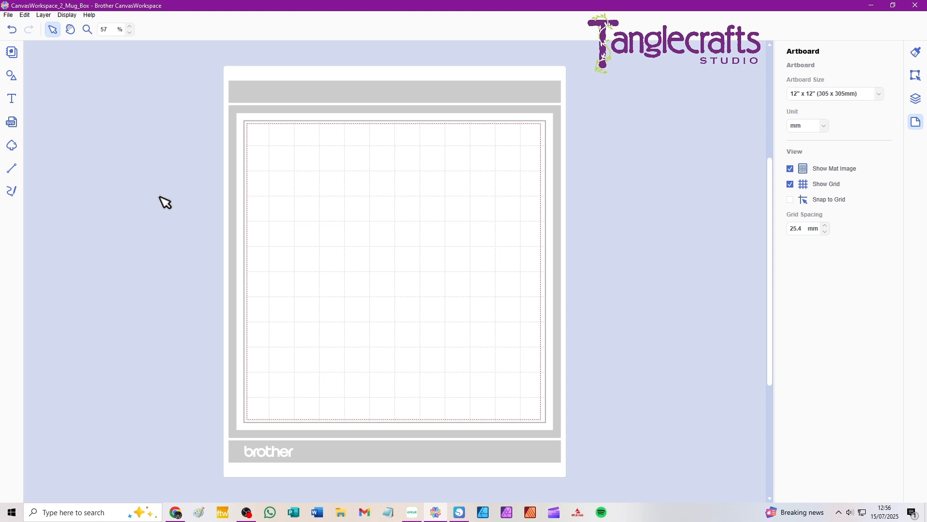
Reopen the recent file CanvasWorkspace_2_Mug_Box in Brother CanvasWorkspace.
click(8, 15)
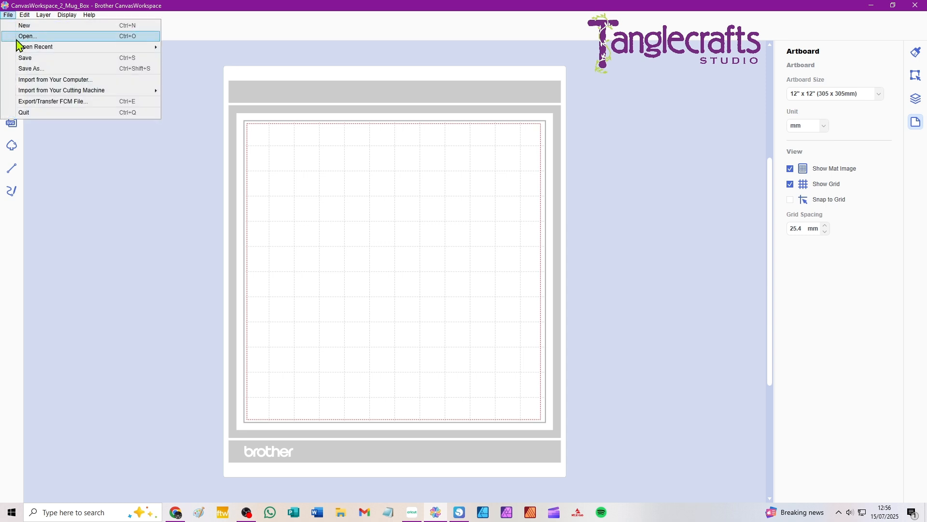
mouse_move(22, 47)
click(202, 50)
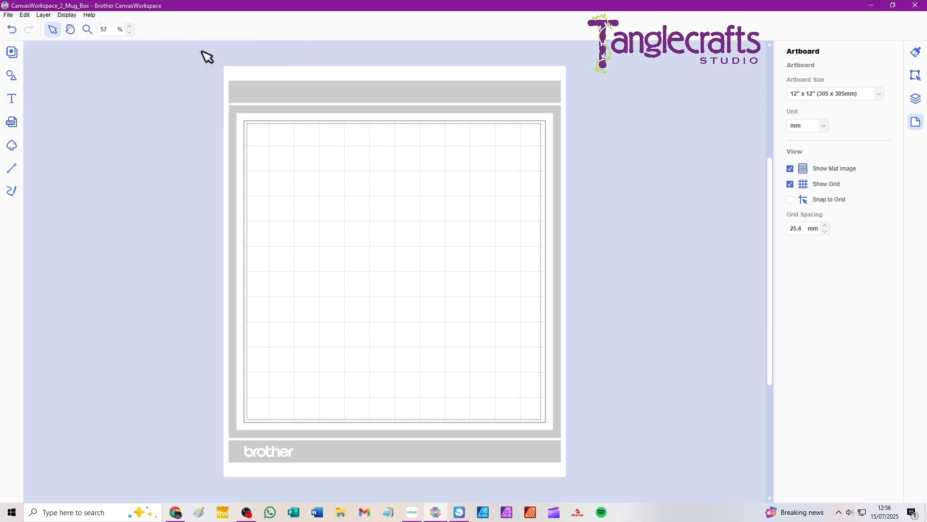
click(481, 275)
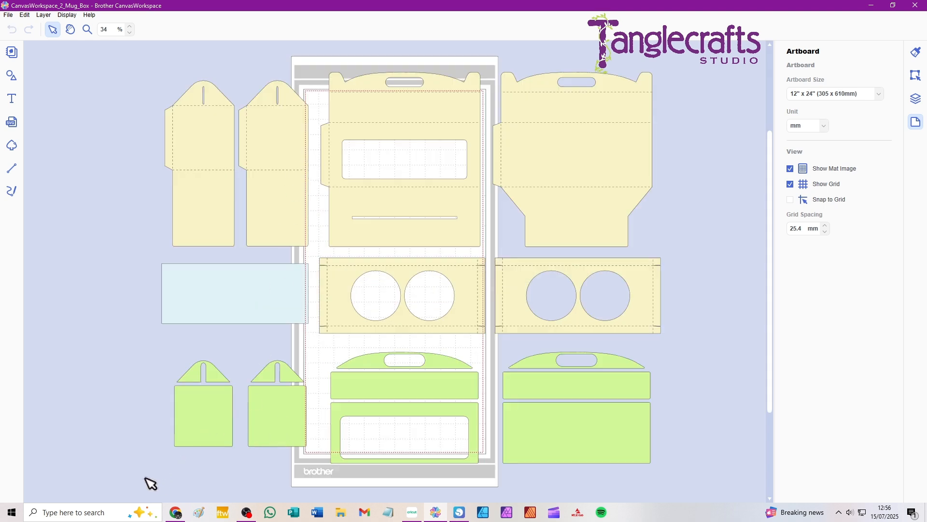
Delete all the green overlay panels below the box pieces.
drag(144, 478, 701, 342)
key(Delete)
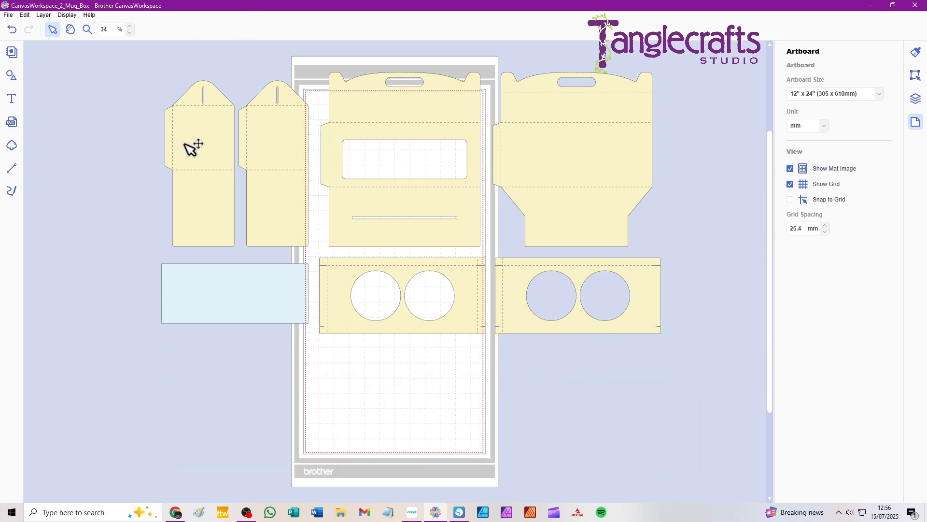
Set the line style of all the mug box pieces to solid, replacing the dashed fold lines.
scroll(198, 176, up, 3)
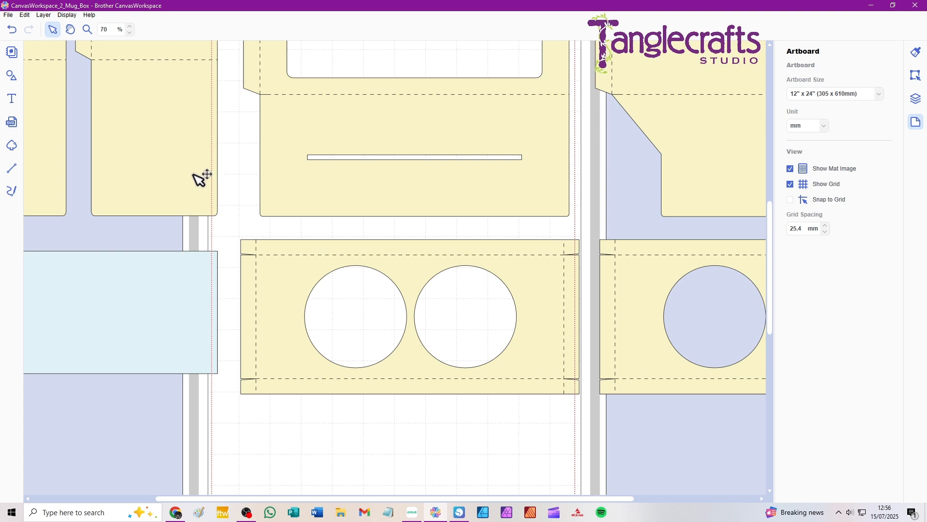
click(85, 160)
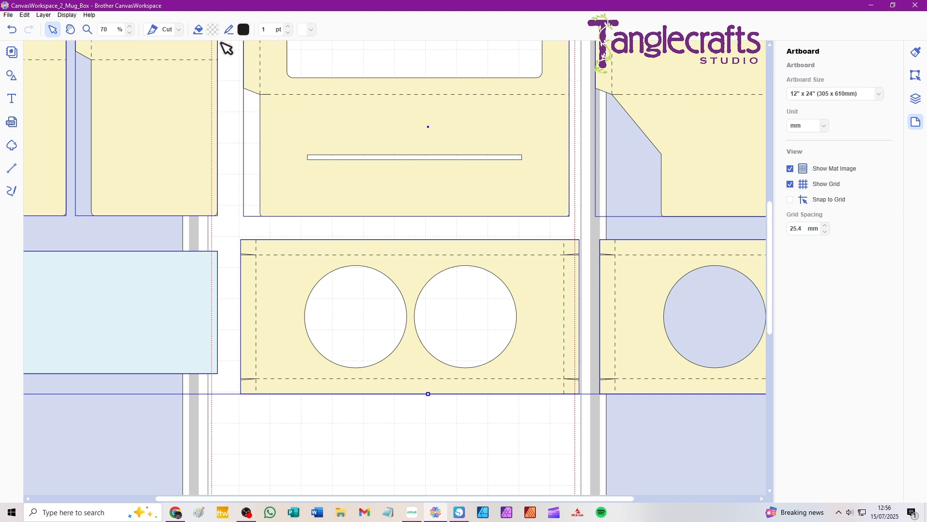
click(311, 30)
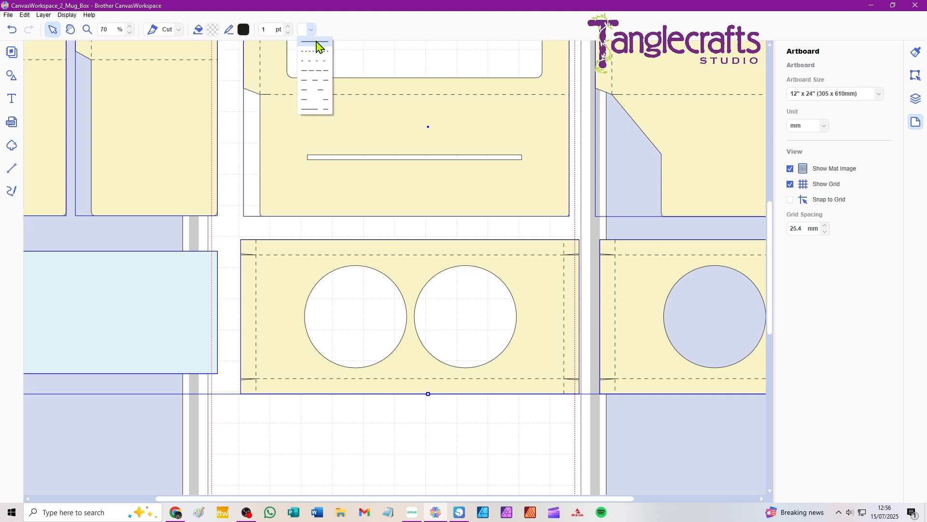
click(316, 43)
key(h)
drag(163, 131, 370, 377)
key(v)
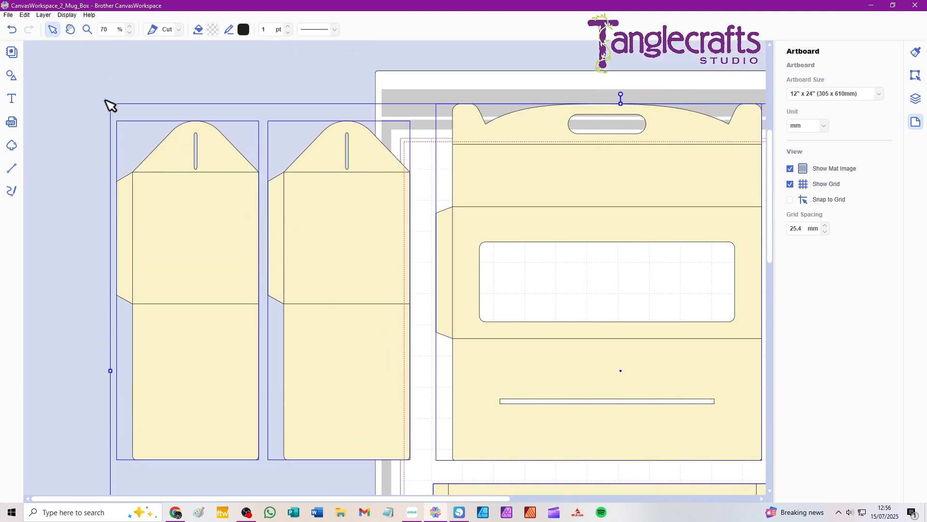
click(334, 31)
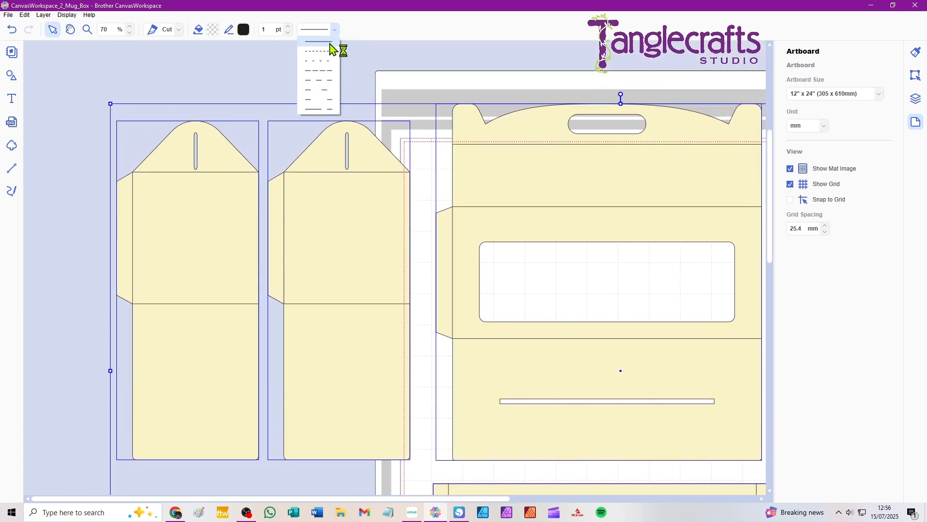
click(333, 44)
click(87, 93)
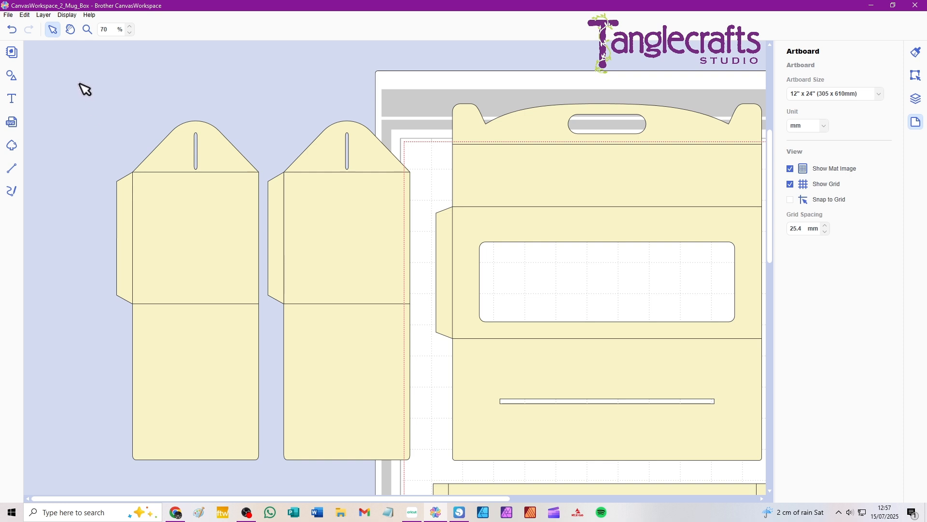
Create a 3.0 mm inward offset of the leftmost side piece with round corners, deleting the original lines.
drag(79, 83, 229, 285)
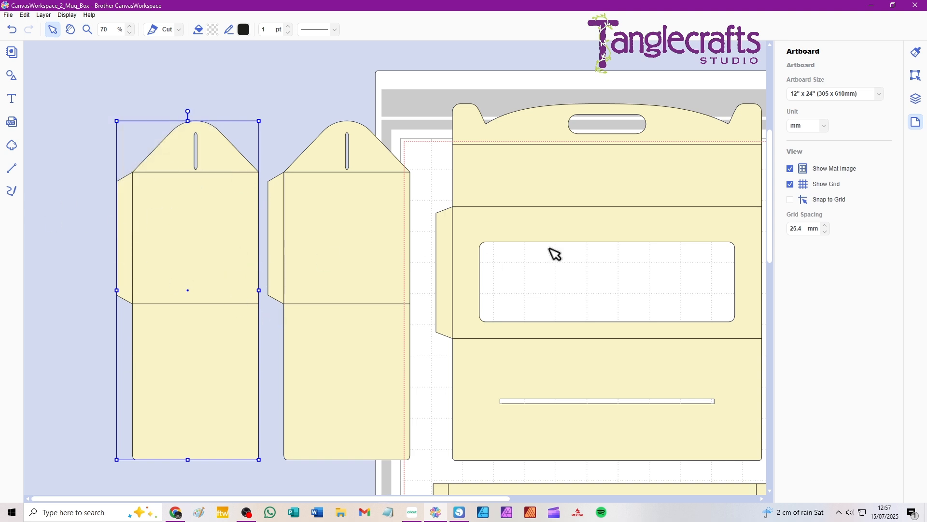
click(917, 76)
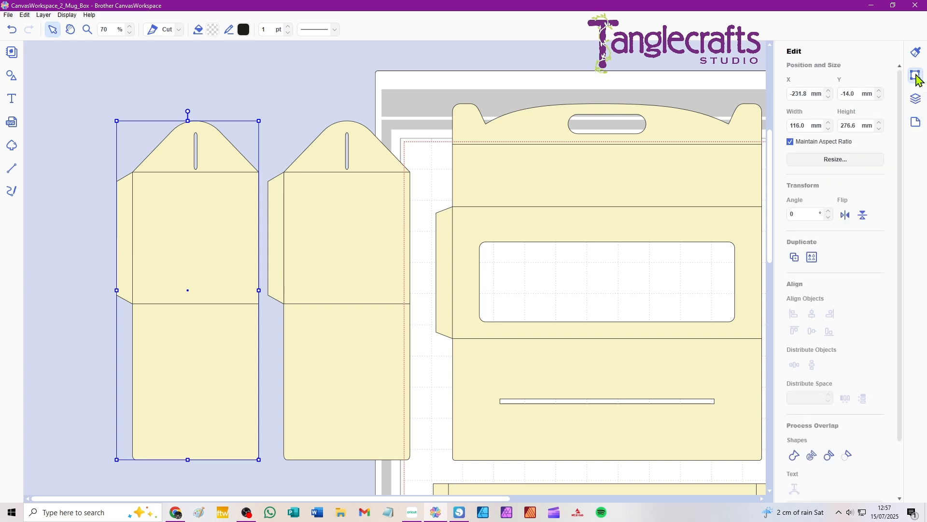
scroll(831, 400, down, 4)
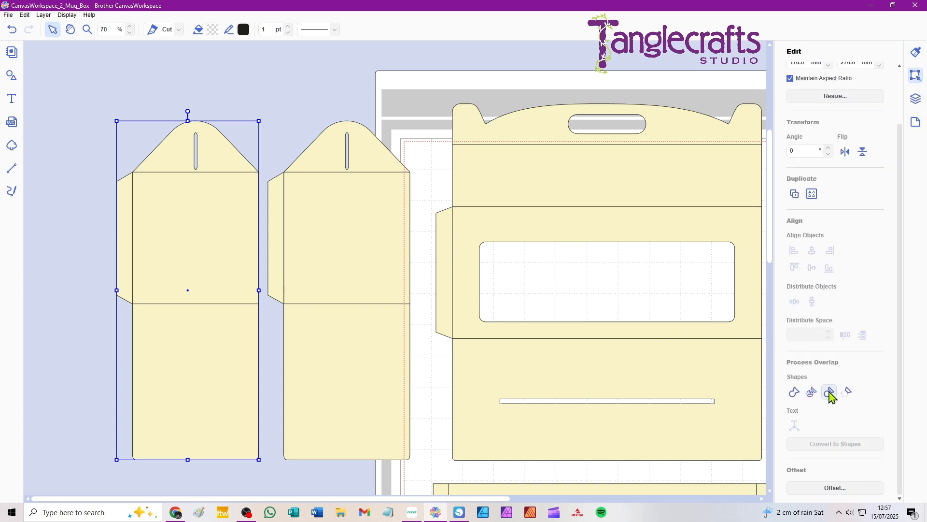
click(826, 489)
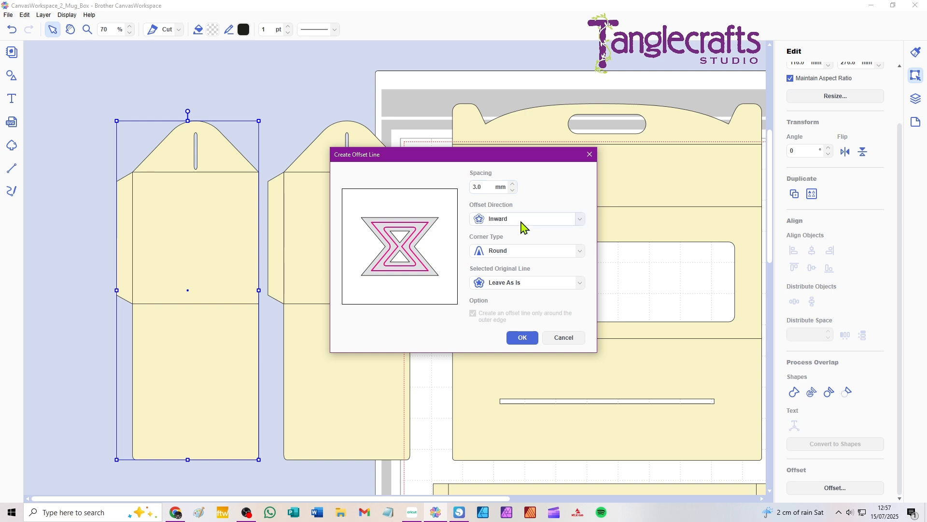
click(580, 251)
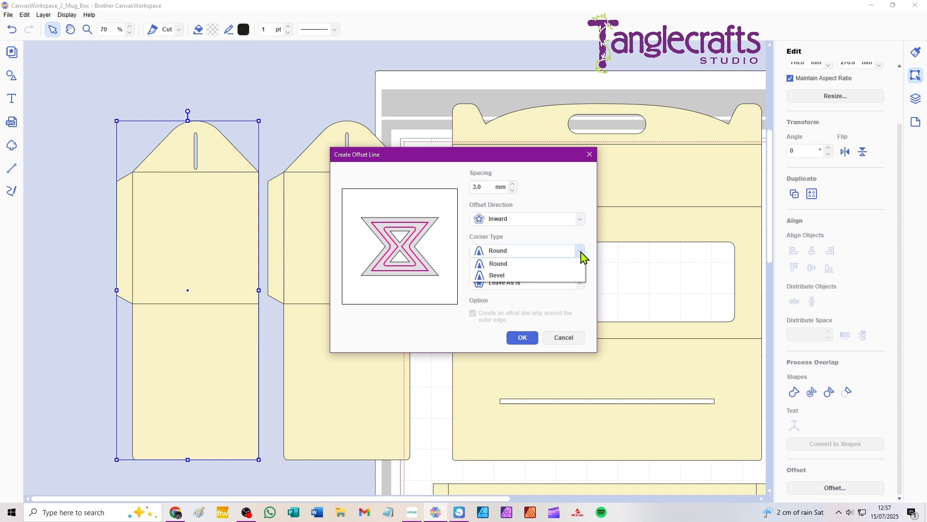
click(500, 266)
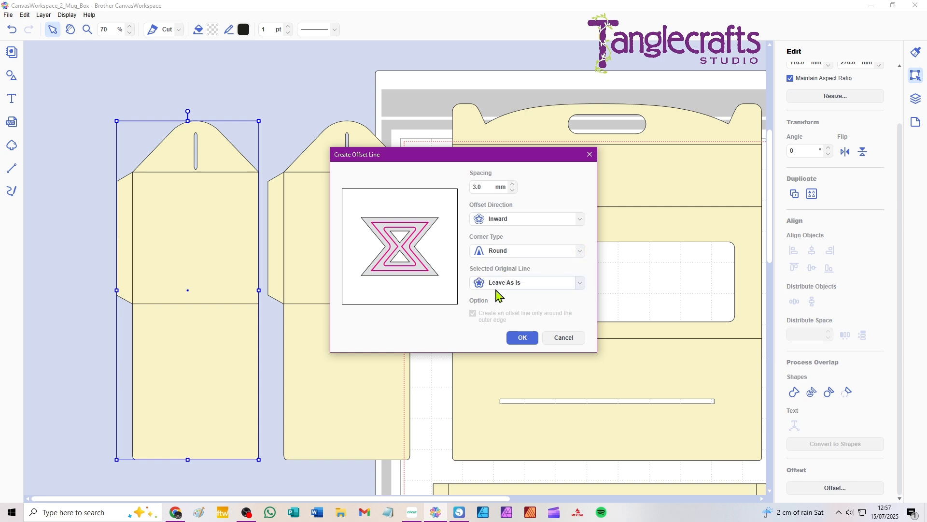
click(582, 284)
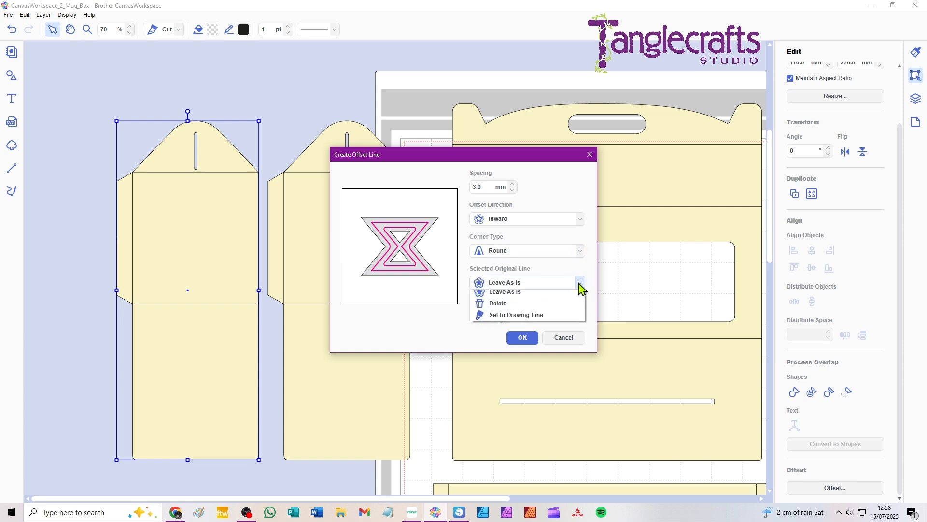
click(500, 309)
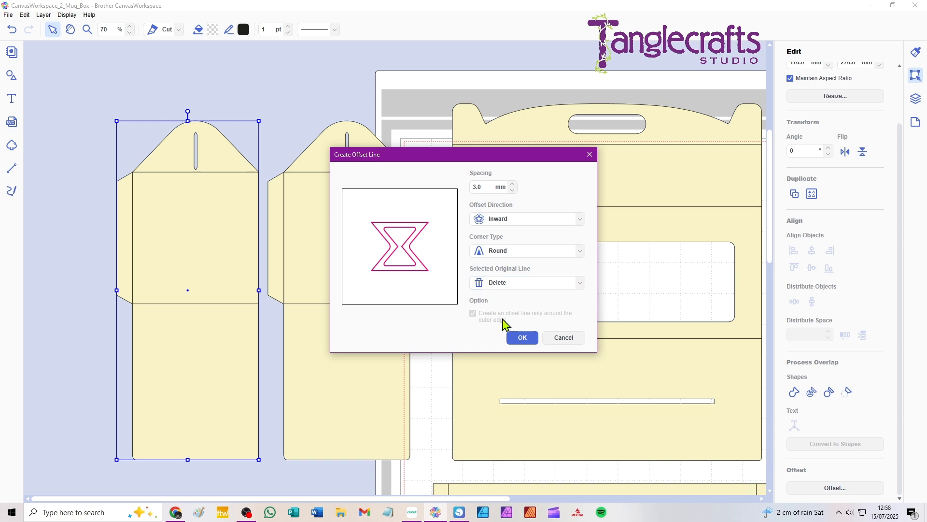
click(524, 339)
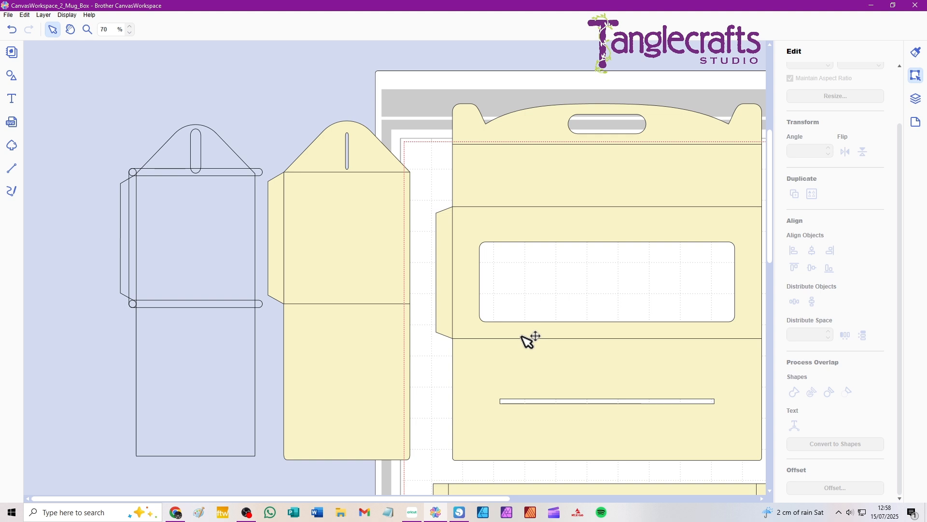
Fill the offset outline of the side piece with light peach.
click(165, 154)
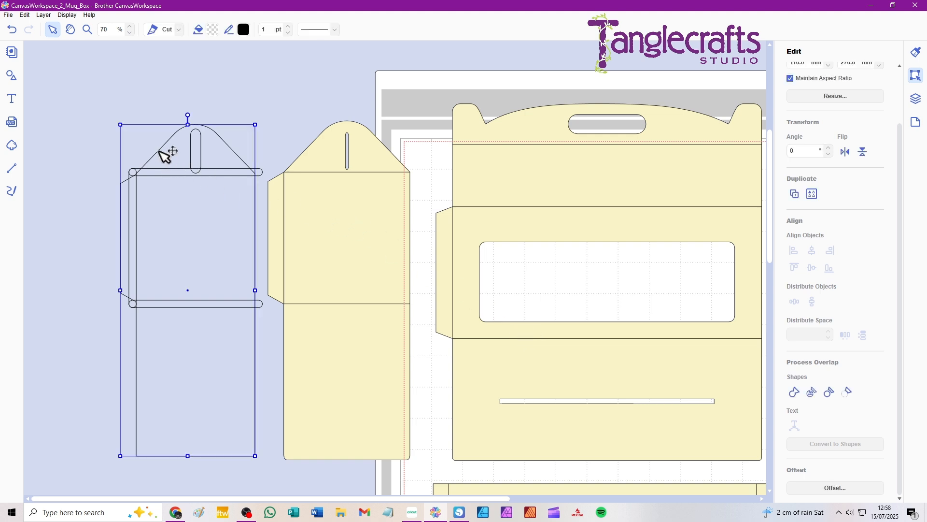
click(213, 30)
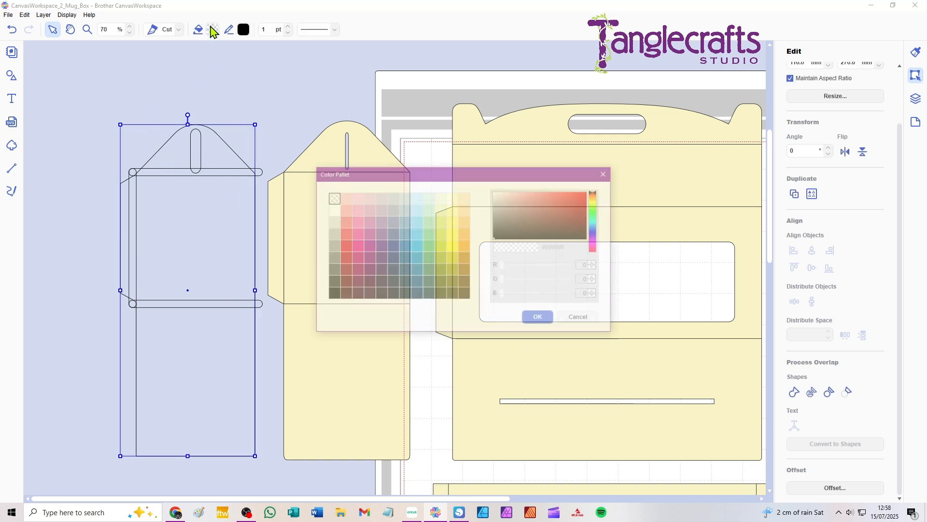
click(466, 198)
click(540, 320)
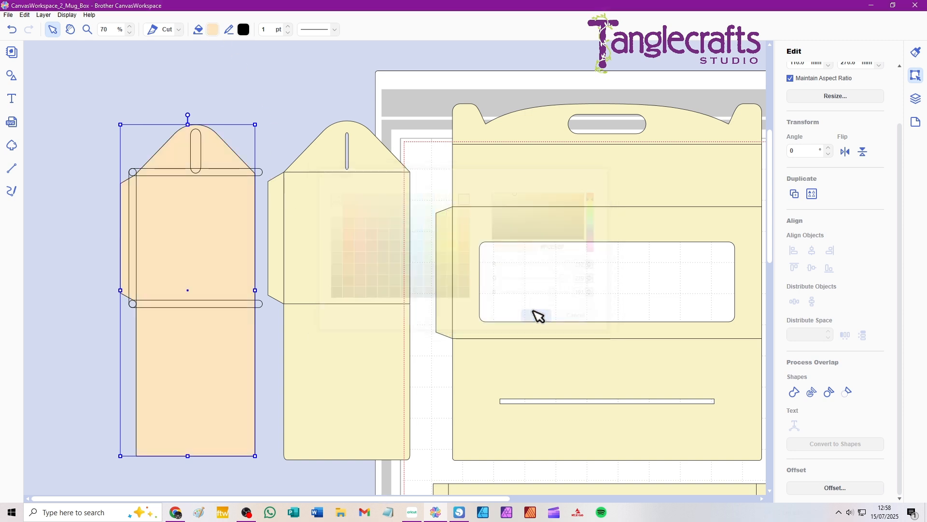
click(103, 90)
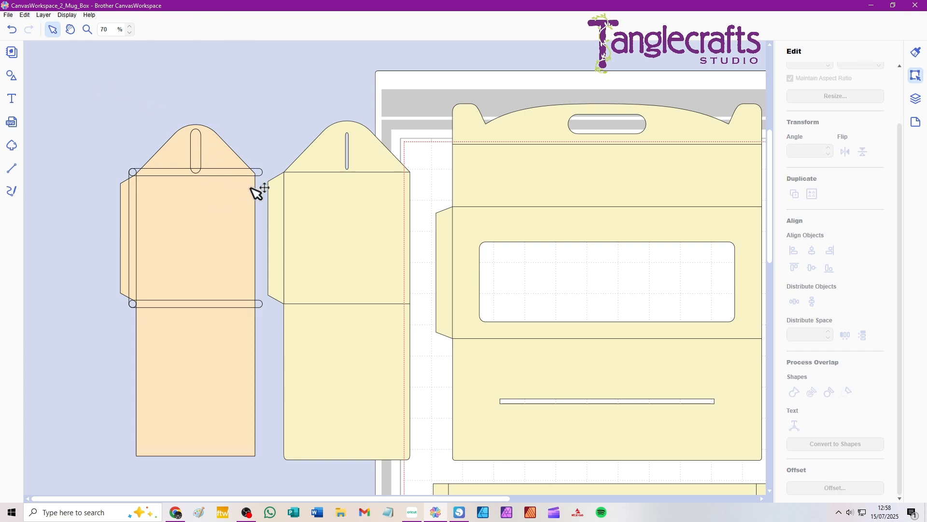
Subtract the offset fold-line and slot shapes from the peach outline to separate it into individual overlay panels.
click(265, 180)
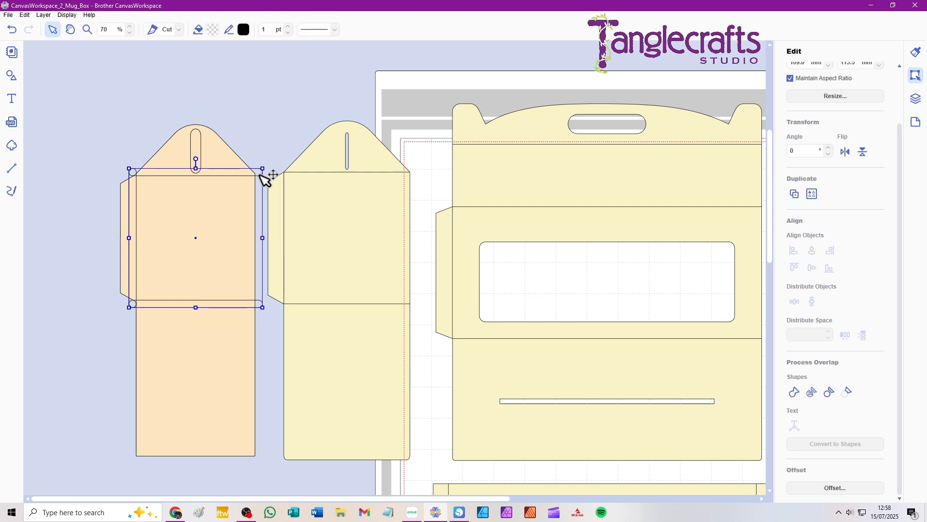
shift+click(220, 153)
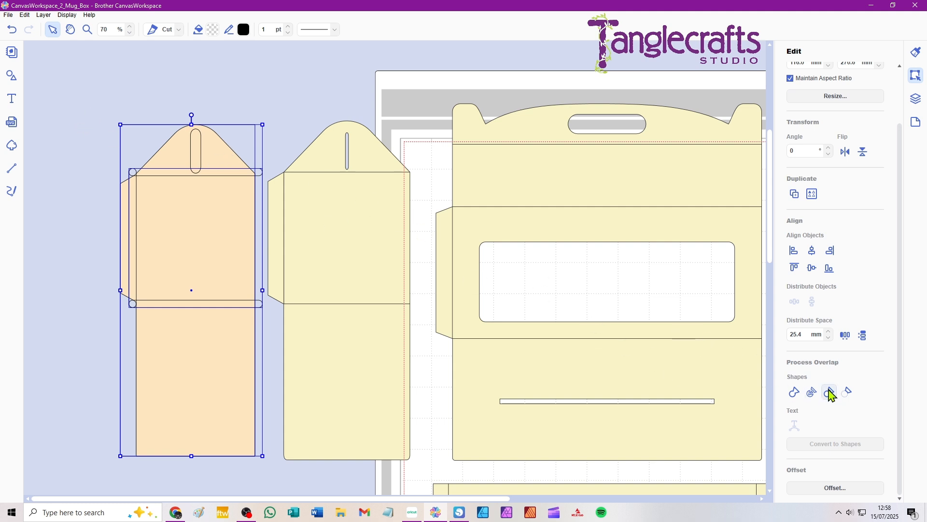
click(849, 392)
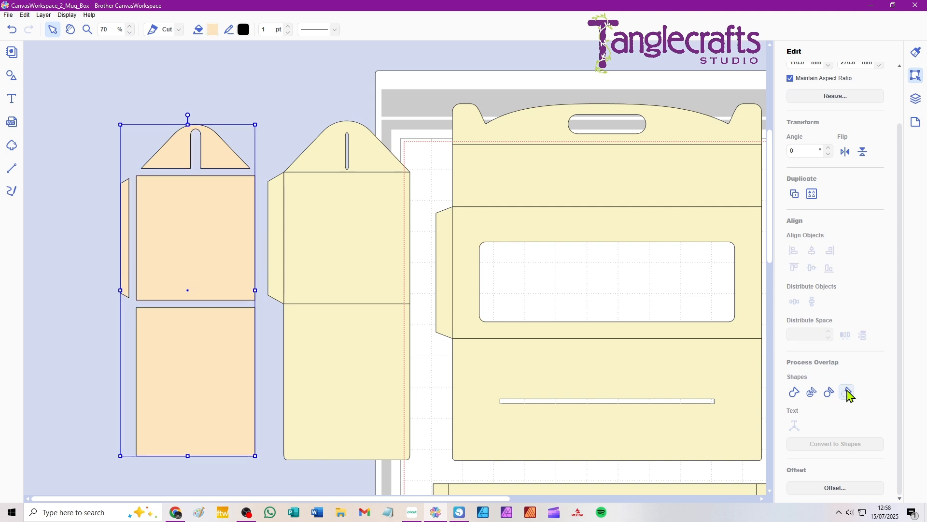
click(88, 153)
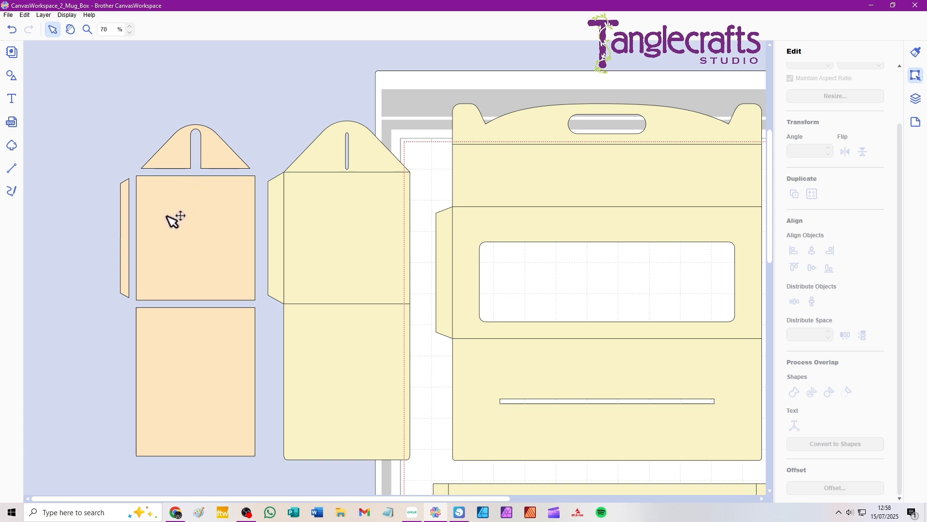
click(187, 245)
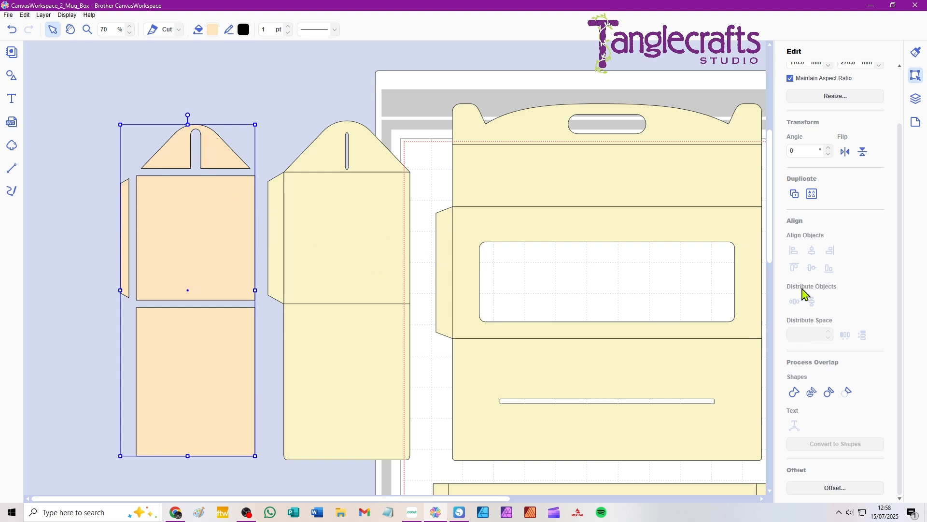
scroll(838, 288, up, 3)
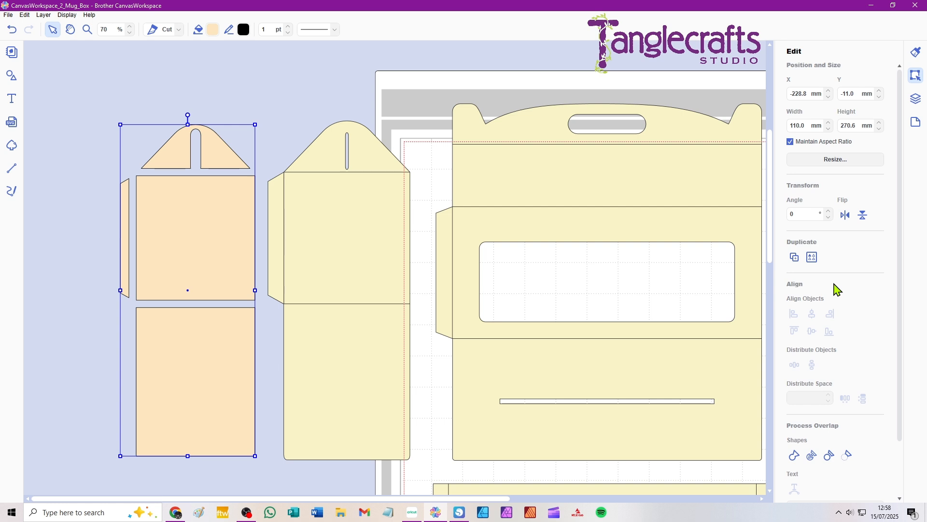
scroll(833, 281, down, 3)
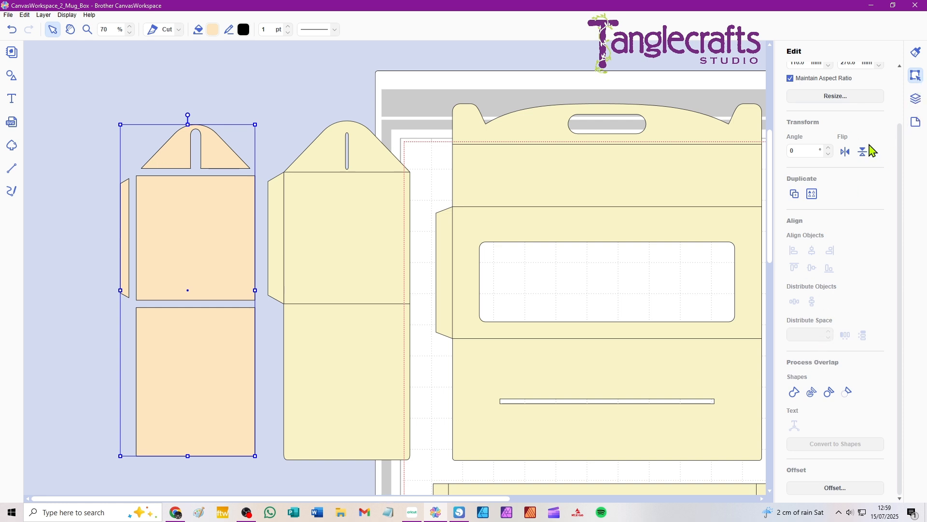
scroll(873, 151, up, 2)
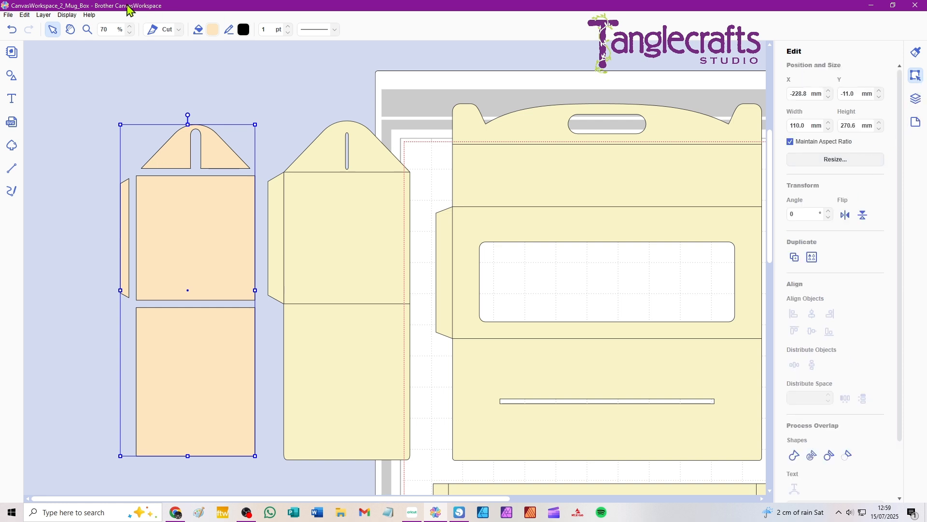
click(26, 16)
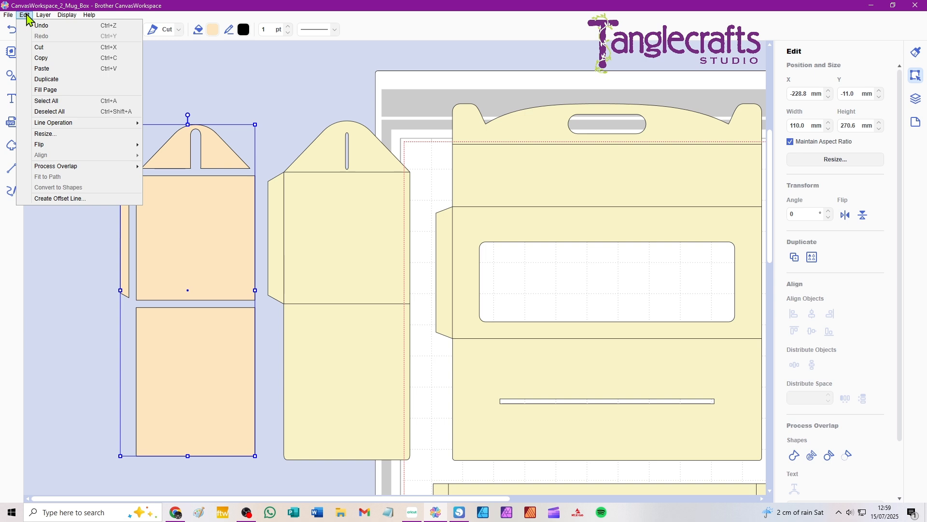
mouse_move(9, 19)
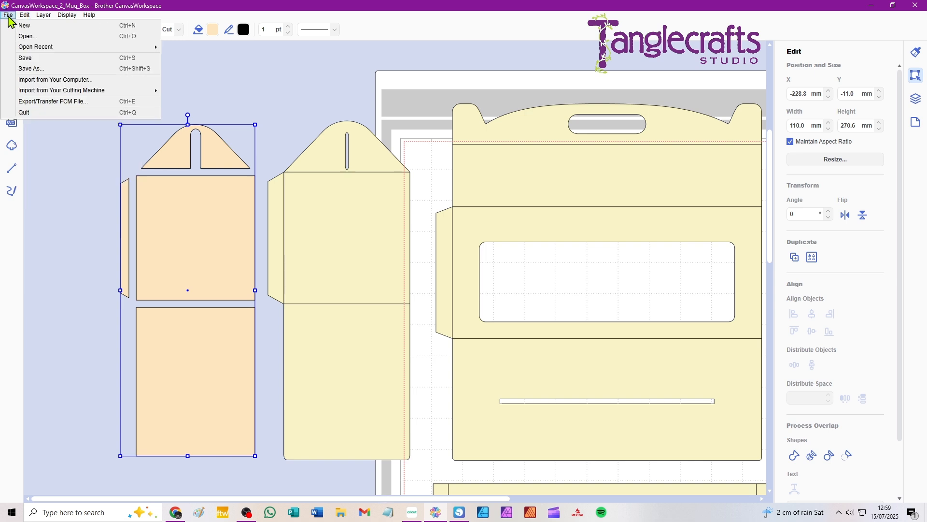
click(325, 83)
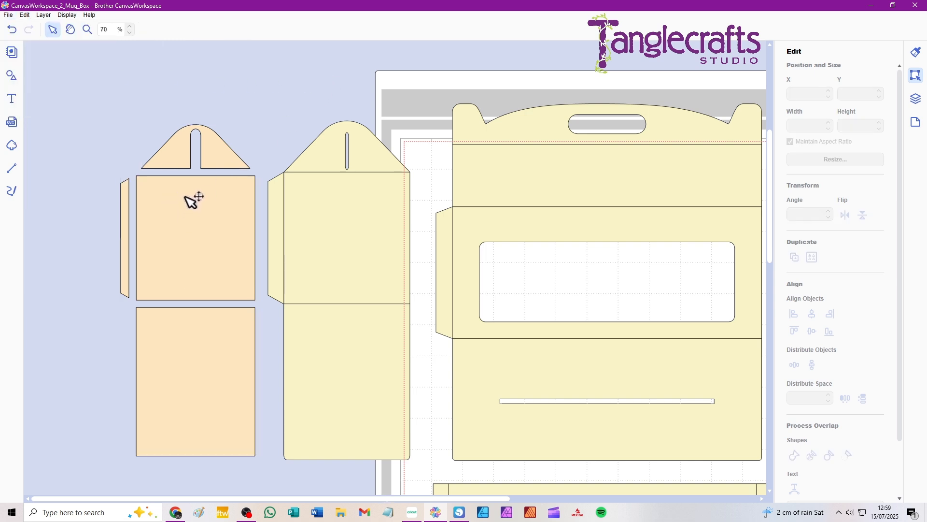
Delete the glue-tab and lower rectangle paths from the peach overlay, and position the remaining panels over the neighbouring side piece.
click(152, 204)
double_click(154, 205)
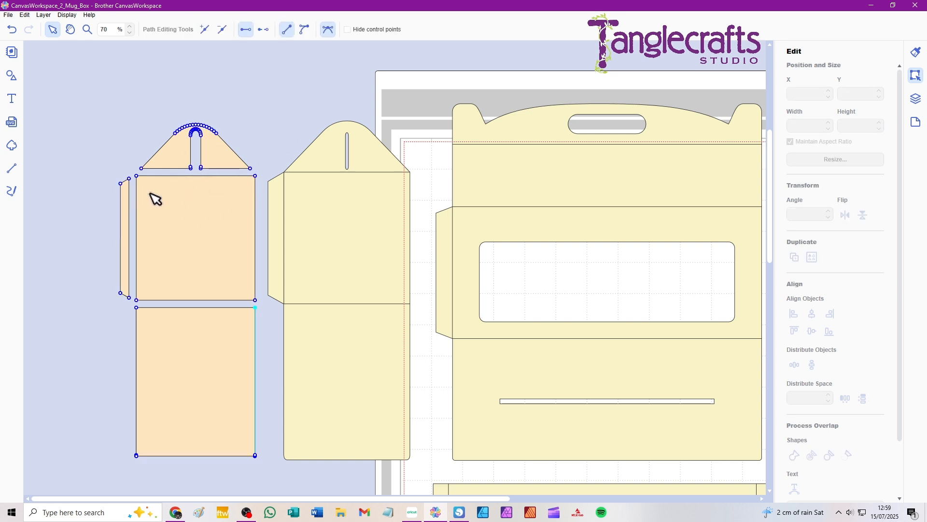
click(129, 179)
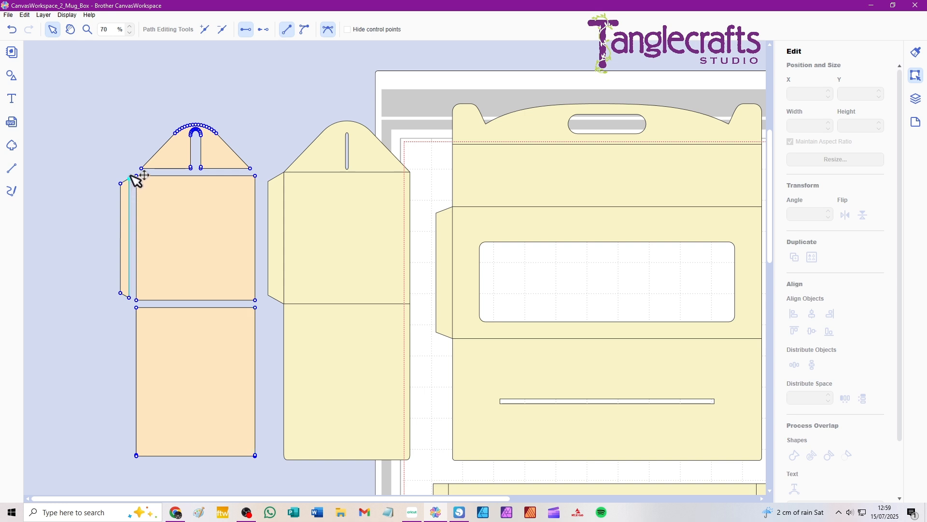
drag(88, 174, 267, 470)
key(Delete)
key(Delete)
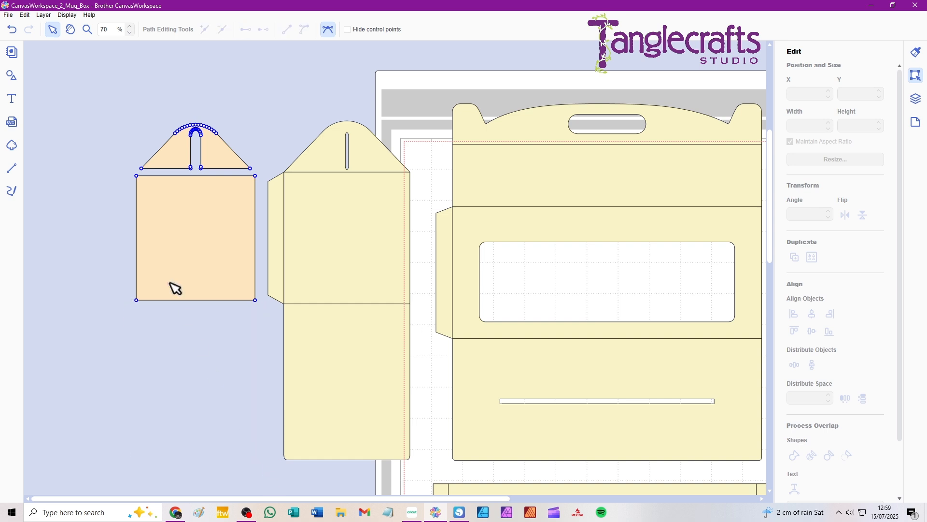
click(109, 127)
drag(191, 219, 341, 219)
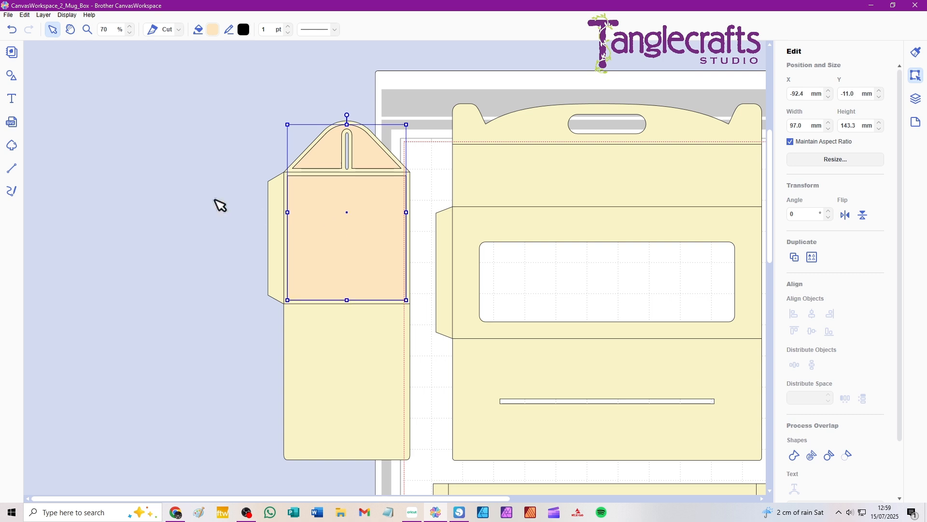
click(144, 189)
Duplicate the large box piece with the window cutout and place the copy beyond the side piece.
key(space)
drag(387, 223, 199, 218)
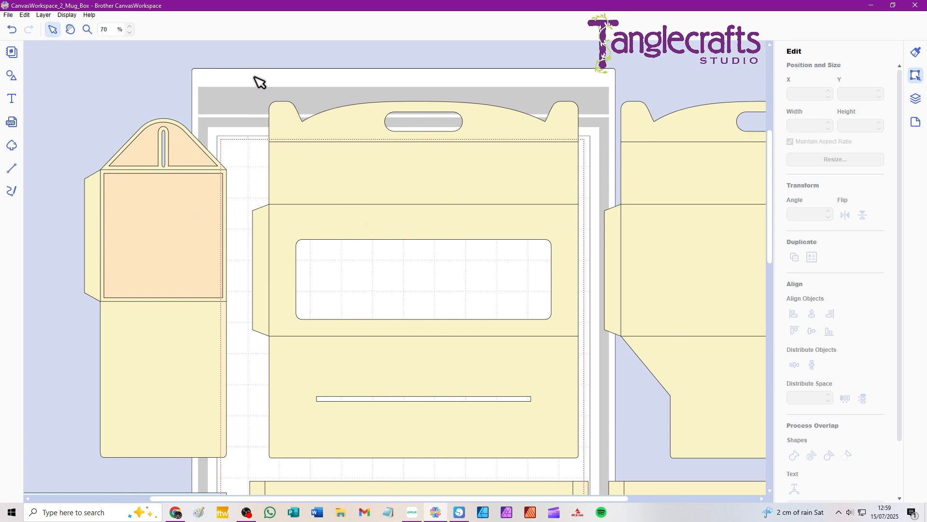
drag(257, 69, 533, 420)
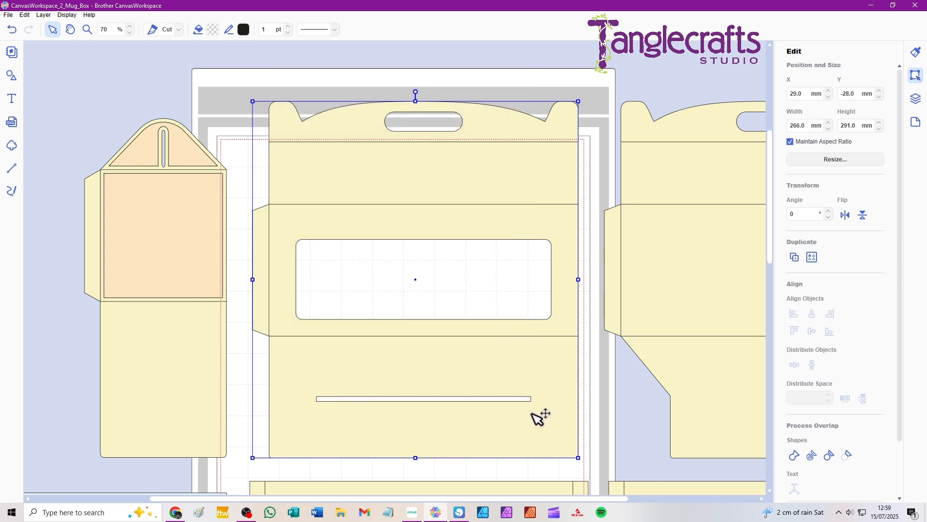
click(129, 78)
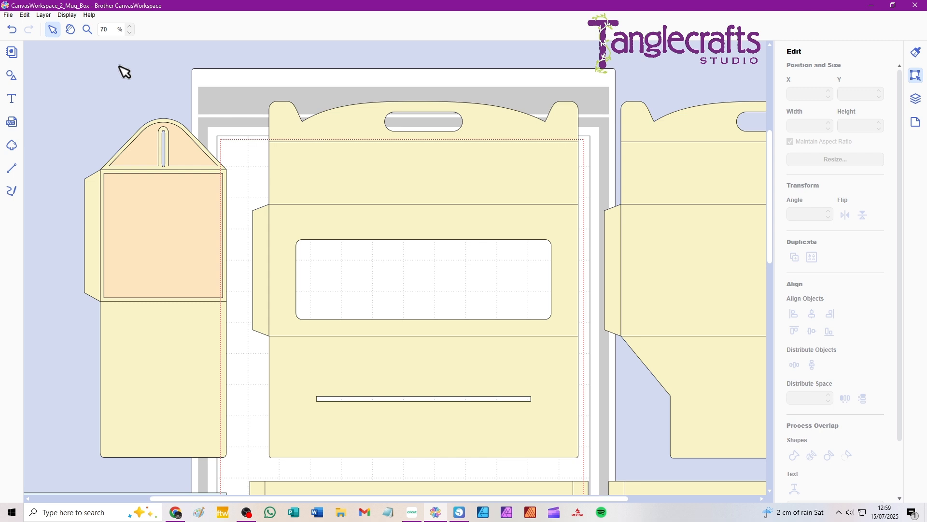
drag(314, 77, 434, 250)
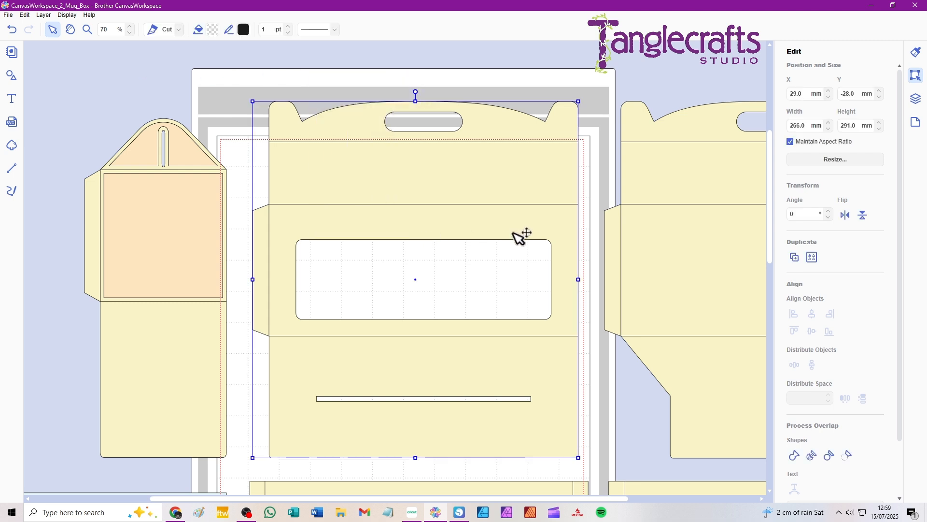
drag(517, 221, 66, 161)
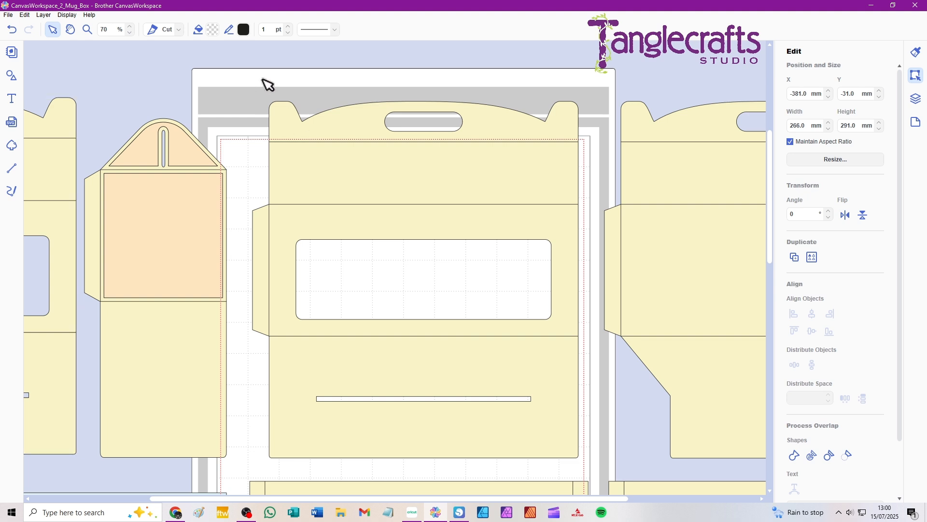
Offset the large box piece with the window 3.0 mm inward with round corners, deleting the original lines.
drag(263, 82, 409, 237)
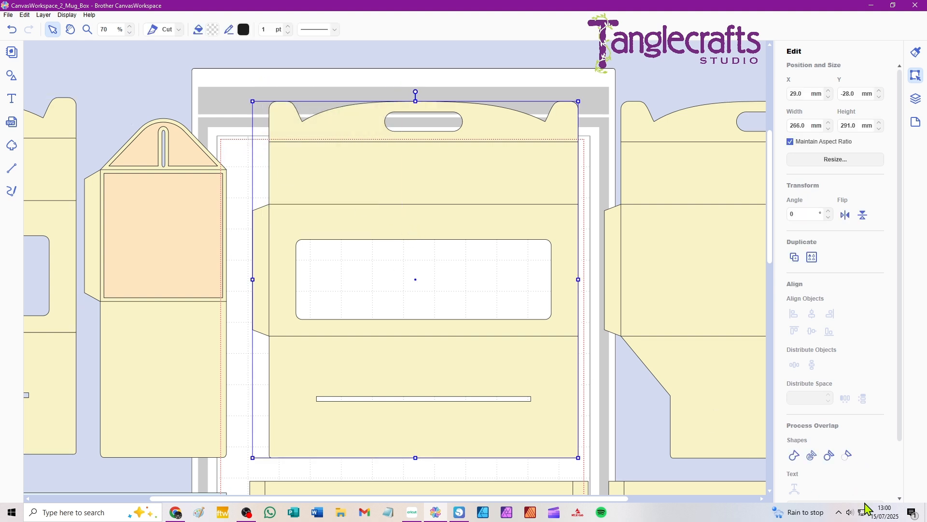
scroll(848, 424, down, 2)
click(837, 488)
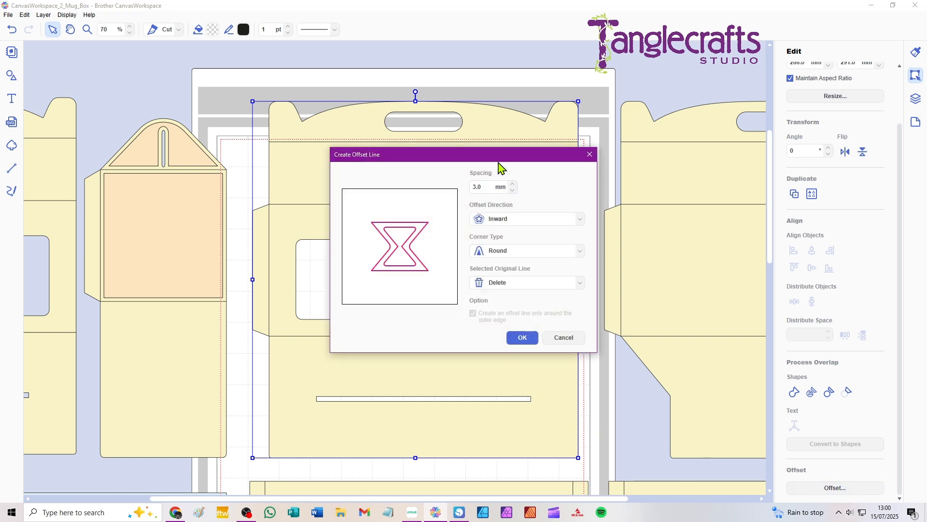
click(522, 339)
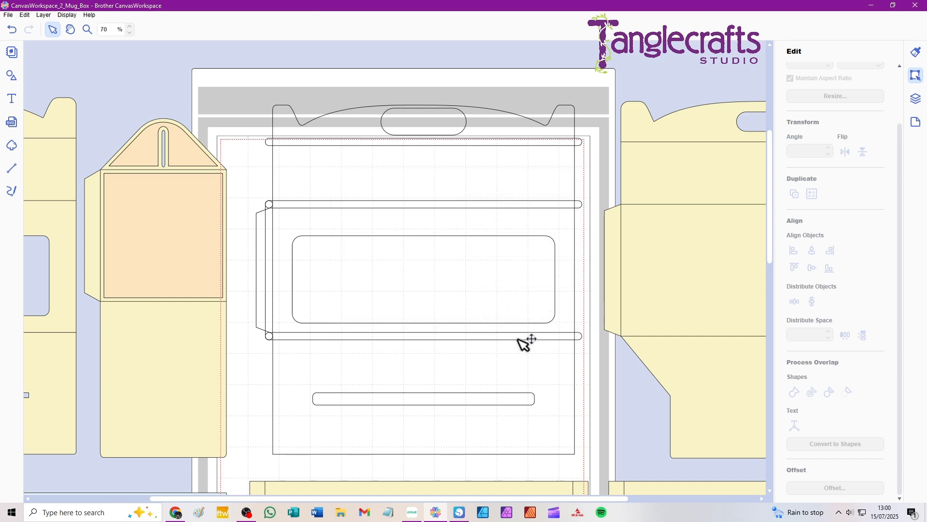
Fill the offset outline of the windowed box piece with light peach (#FCE5BF).
click(294, 113)
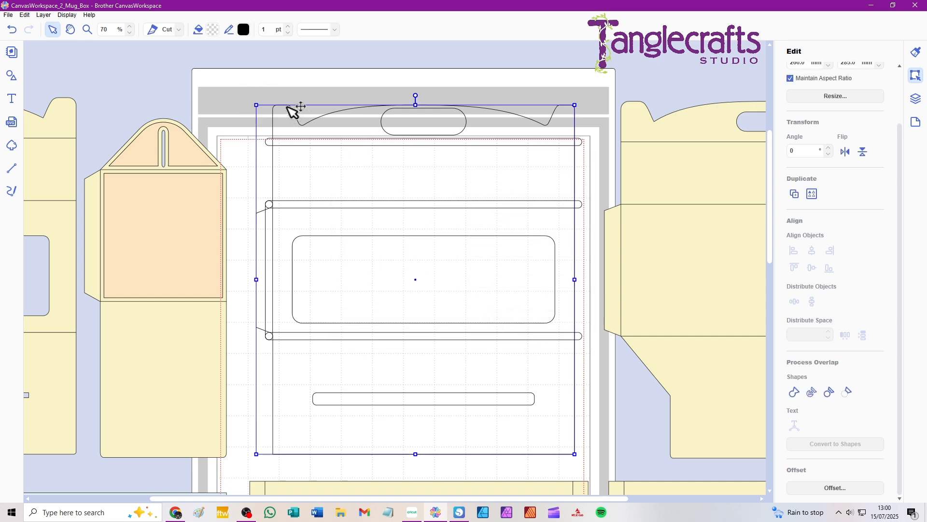
click(211, 32)
click(466, 198)
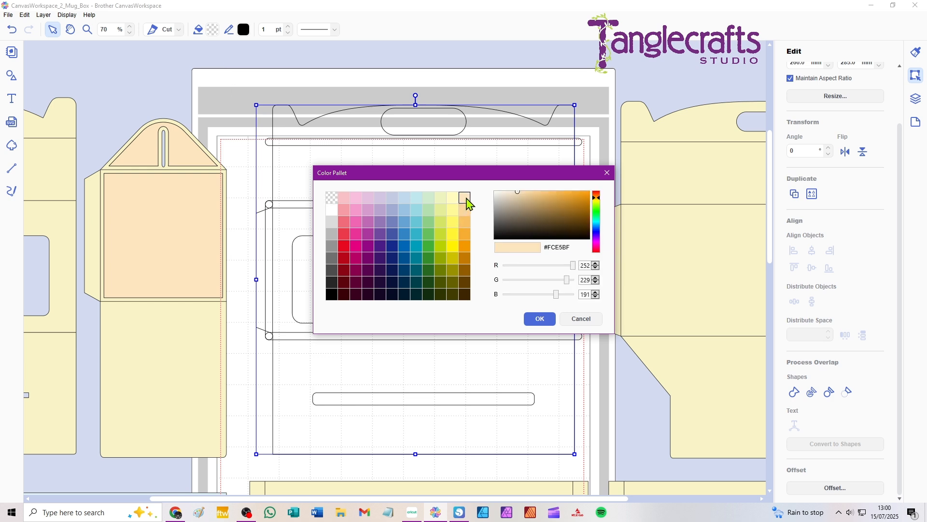
click(551, 320)
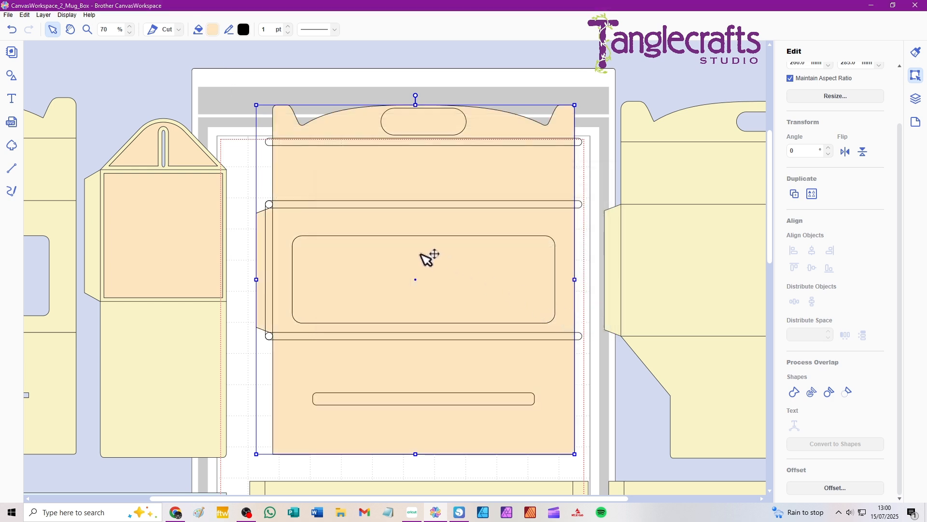
Subtract the handle, window, slot and fold-line shapes from the peach outline to split it into separate overlay panels.
drag(248, 77, 333, 79)
click(404, 252)
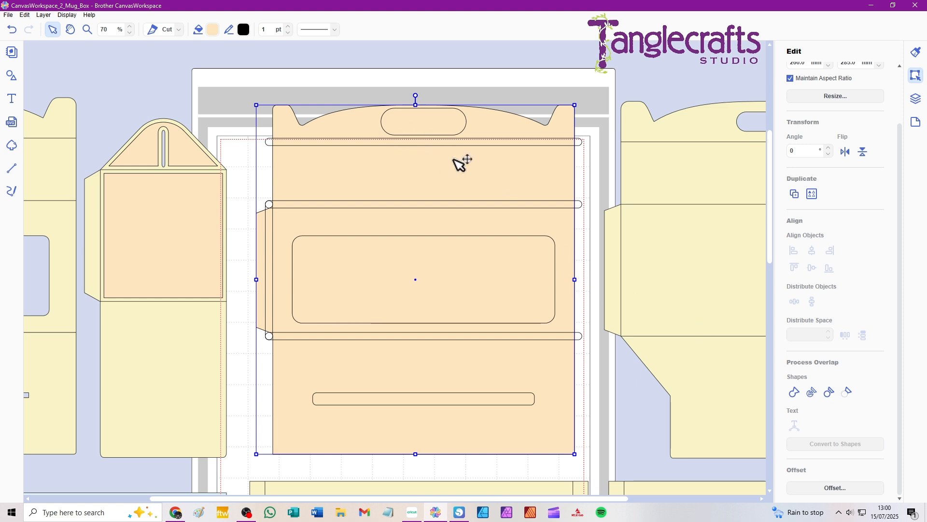
drag(356, 167, 279, 155)
key(ctrl+z)
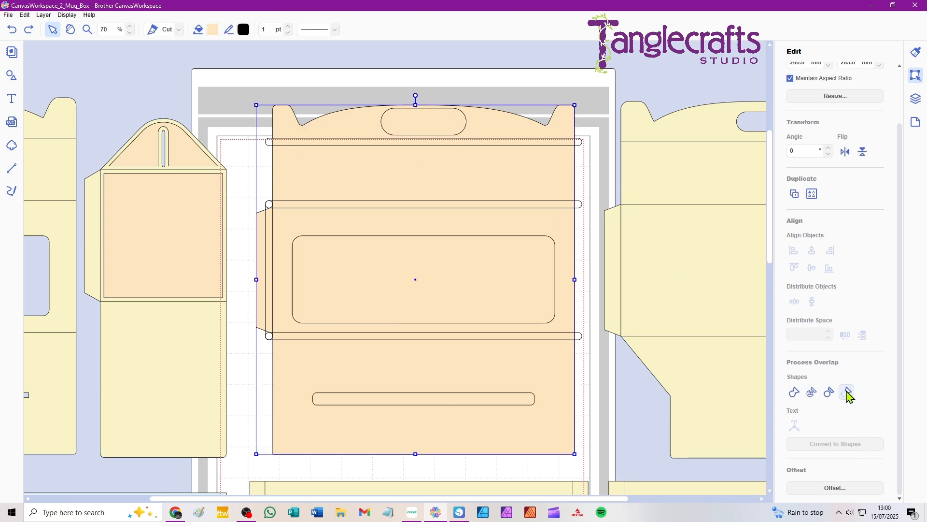
click(850, 393)
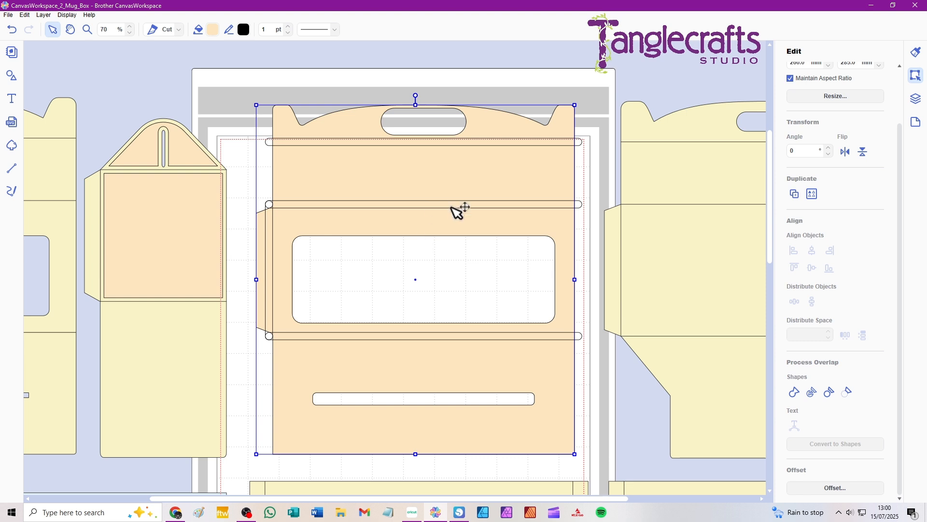
click(274, 145)
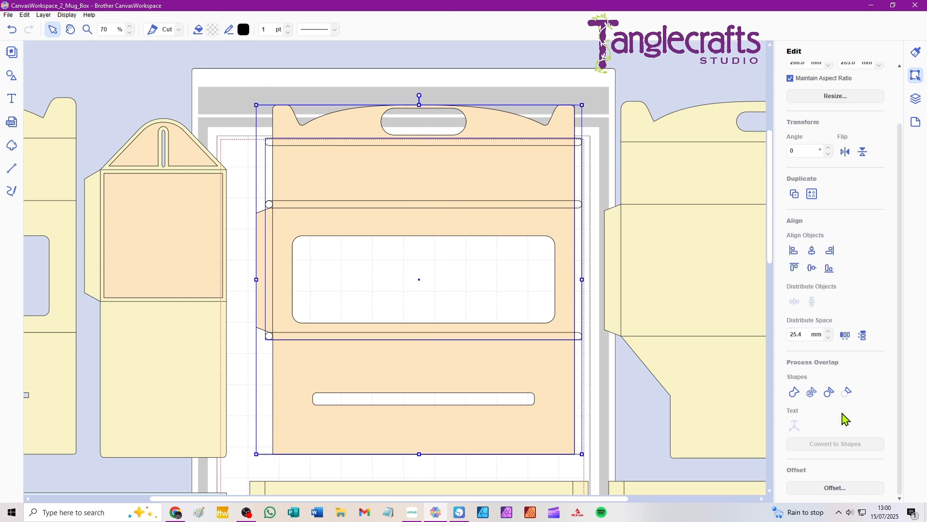
click(849, 394)
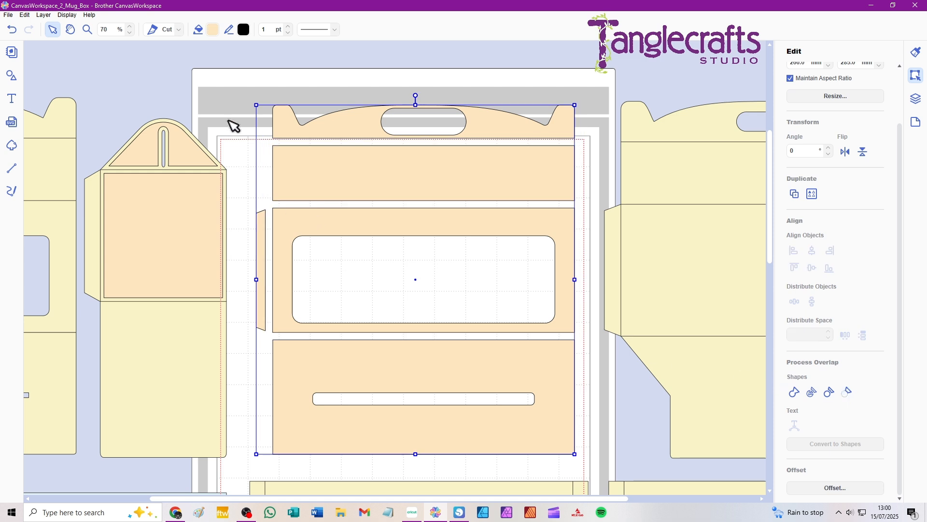
Delete the glue-tab strip and the lower slotted panel from the peach overlay by editing its path.
click(301, 219)
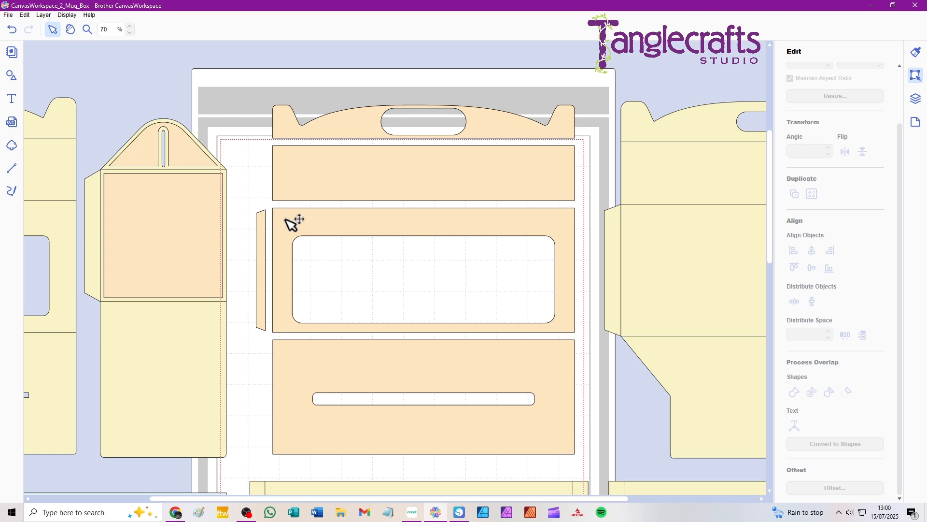
double_click(287, 220)
drag(244, 202, 384, 394)
key(Delete)
drag(474, 437, 600, 472)
key(Delete)
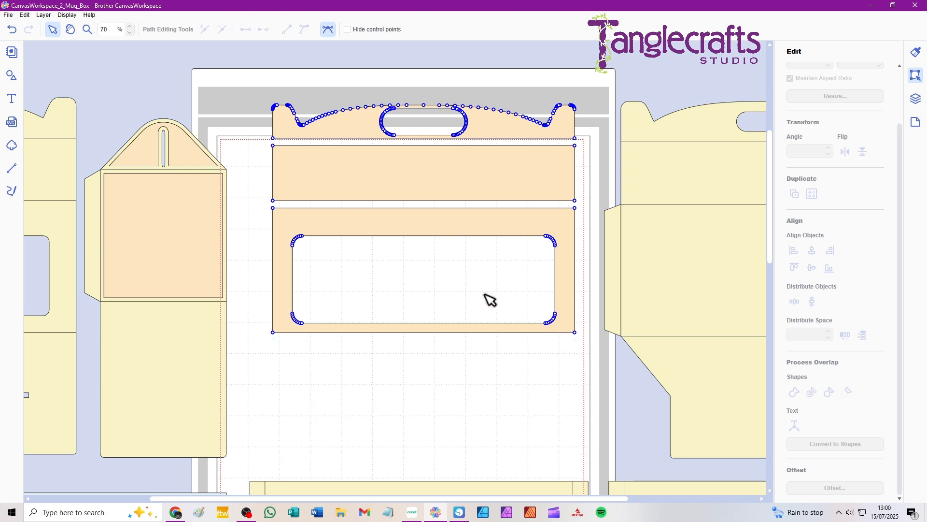
click(234, 76)
double_click(292, 223)
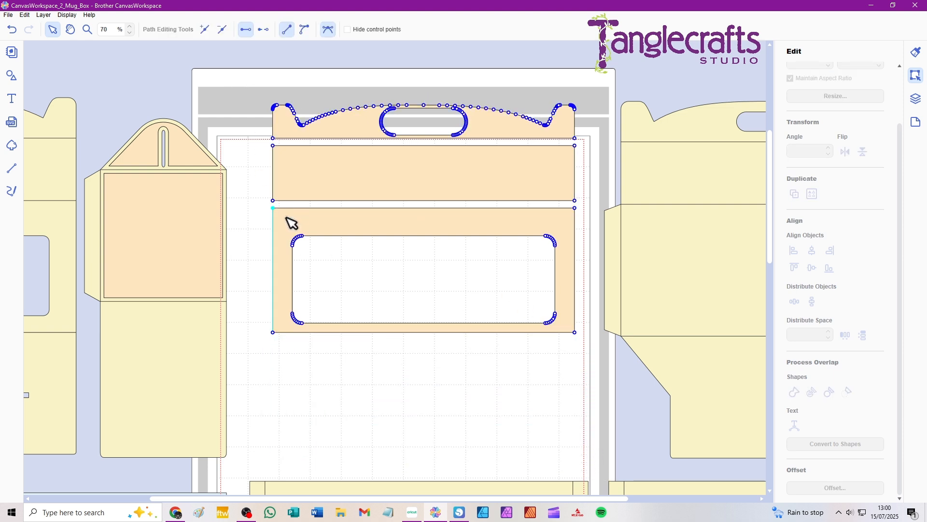
drag(266, 207, 597, 354)
drag(566, 216, 556, 256)
click(251, 213)
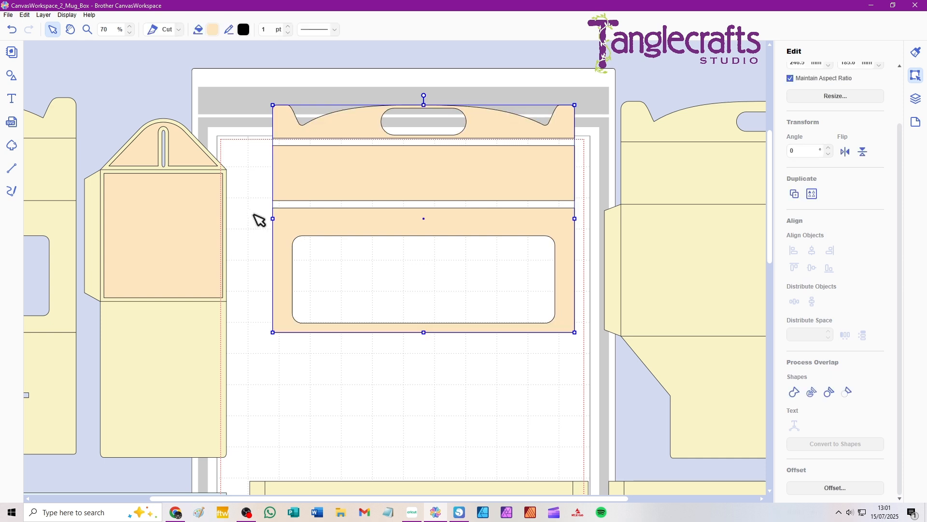
double_click(417, 194)
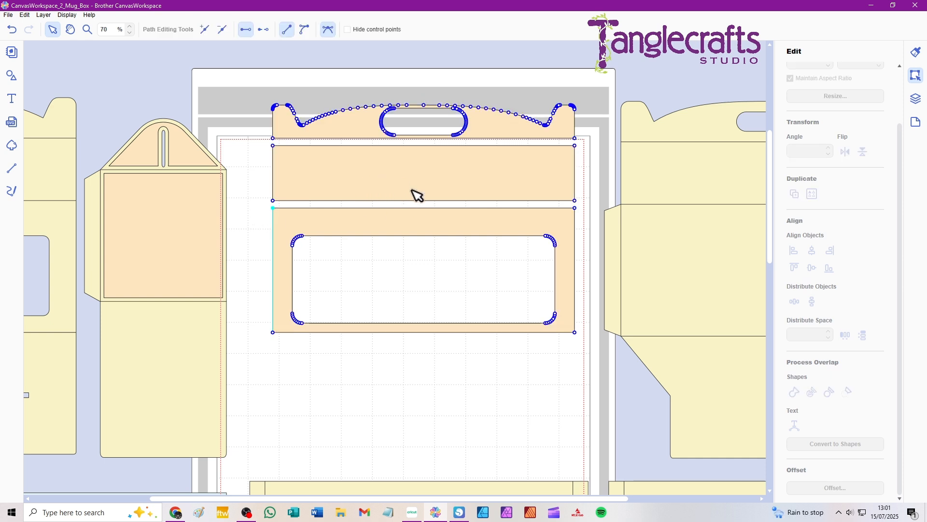
click(469, 396)
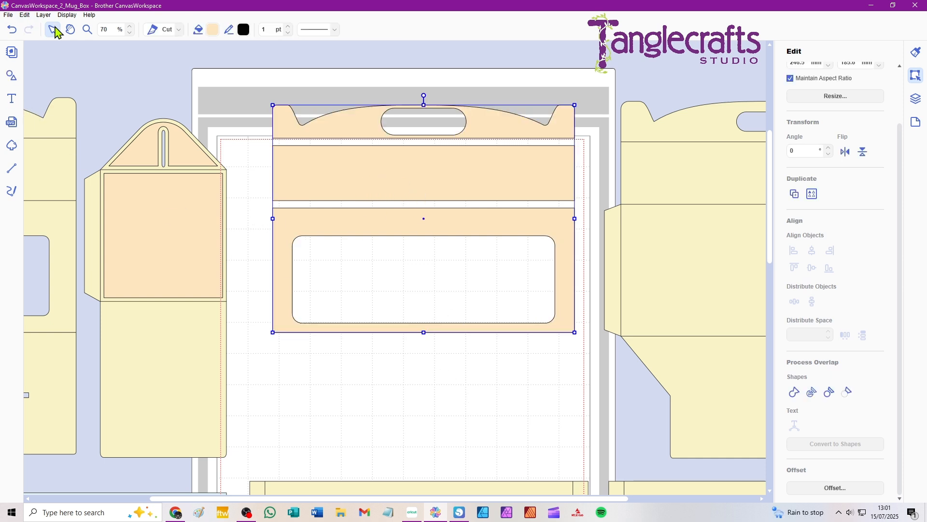
double_click(338, 127)
click(305, 89)
Move the peach overlay panels onto the original yellow box piece with the window, centred within its fold lines.
drag(372, 135, 401, 254)
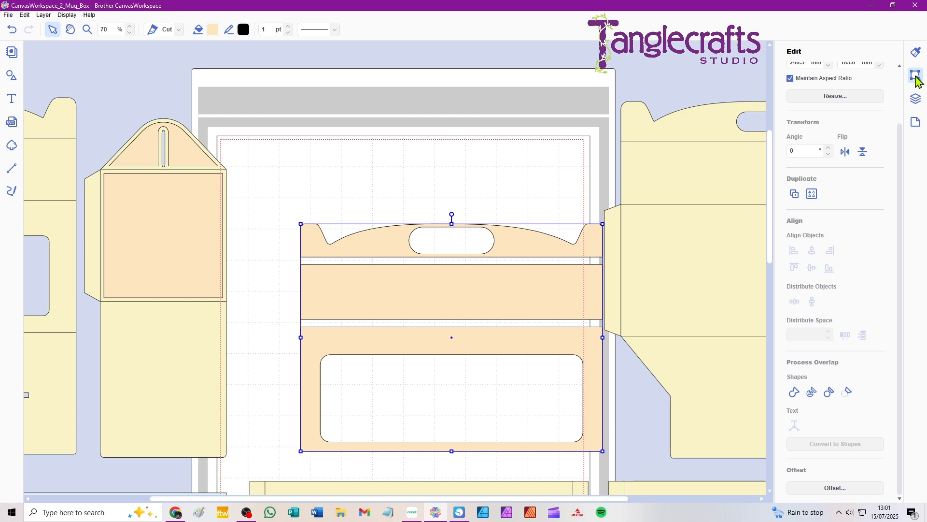
click(918, 100)
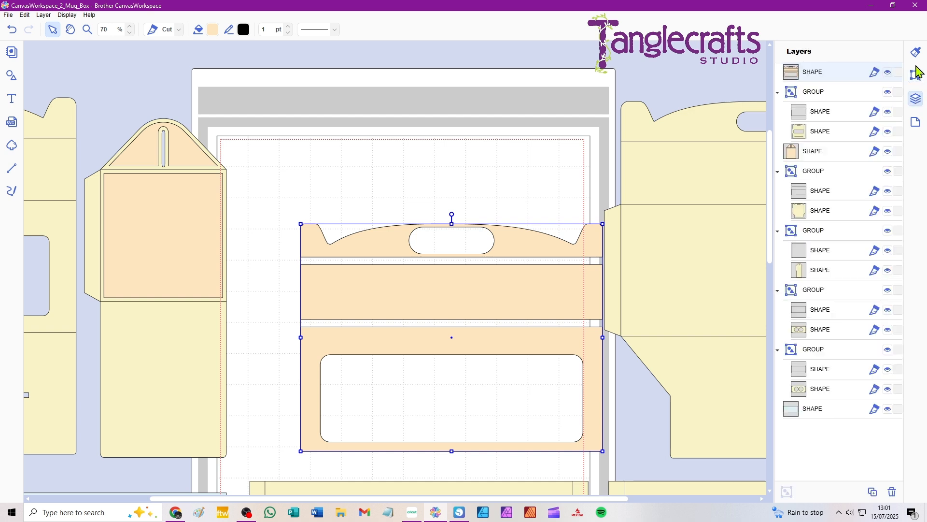
click(918, 78)
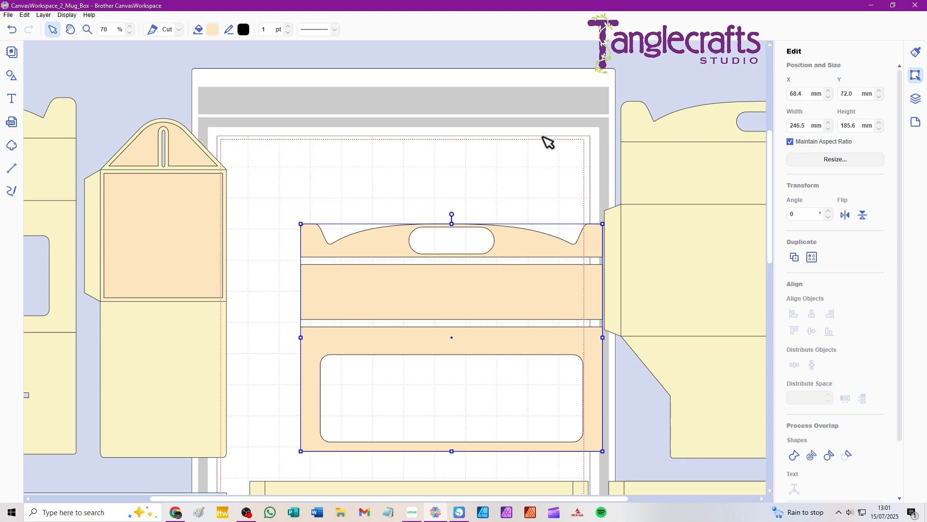
key(space)
drag(176, 265, 359, 266)
drag(670, 283, 181, 168)
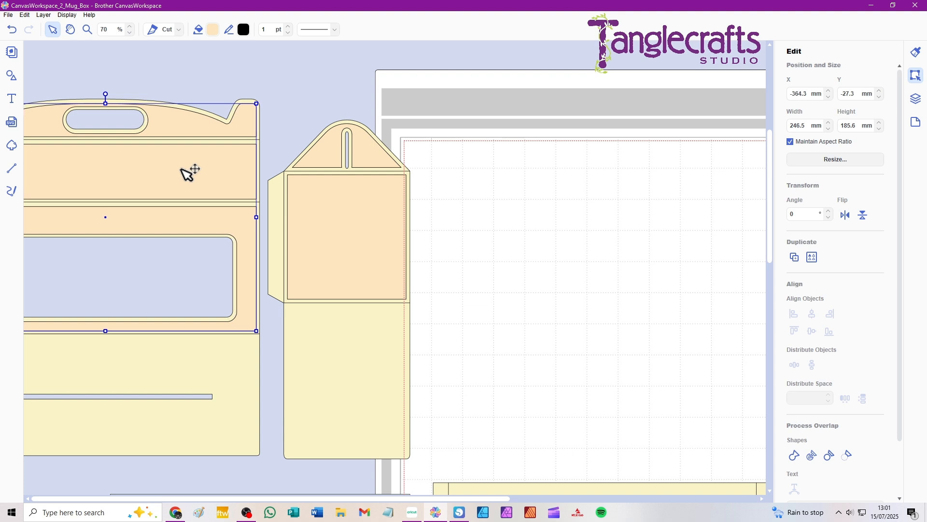
Duplicate the large box piece with the tapered lower flap and place the copy beside it.
scroll(348, 209, down, 2)
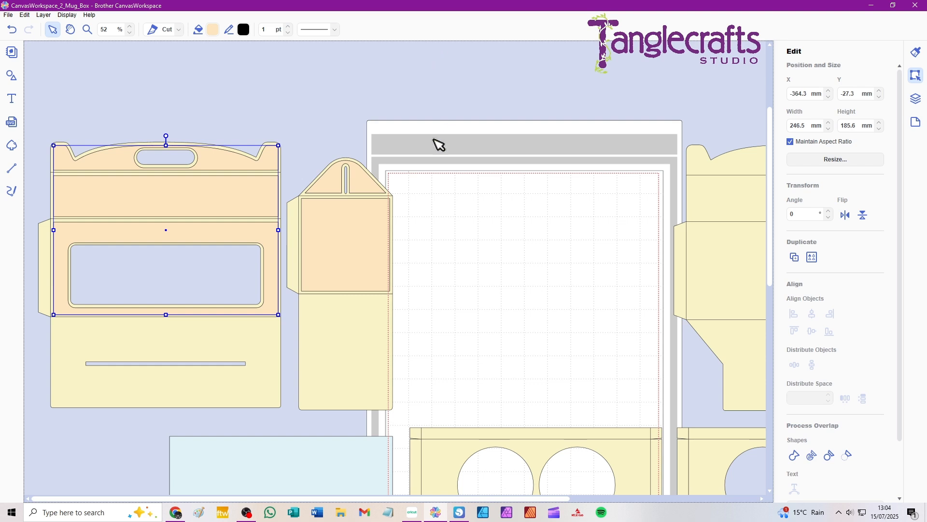
key(space)
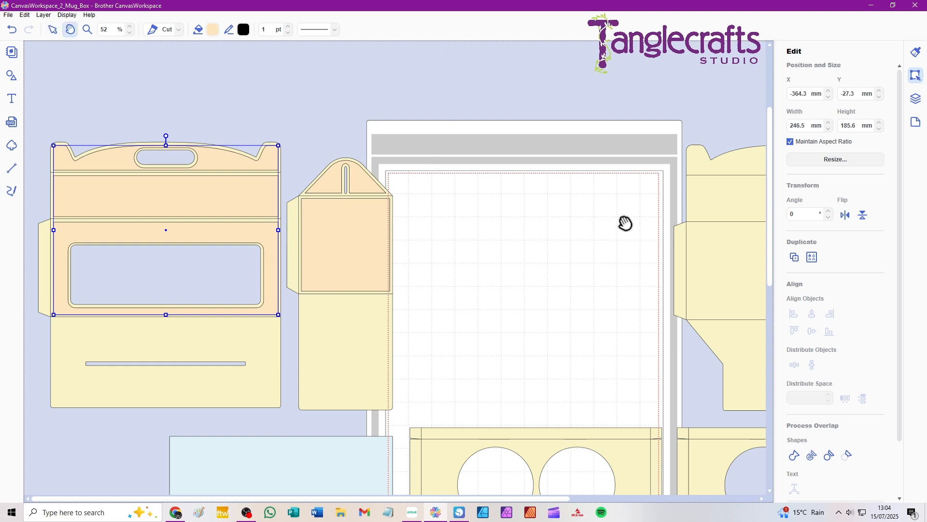
drag(625, 221, 353, 214)
drag(383, 103, 672, 319)
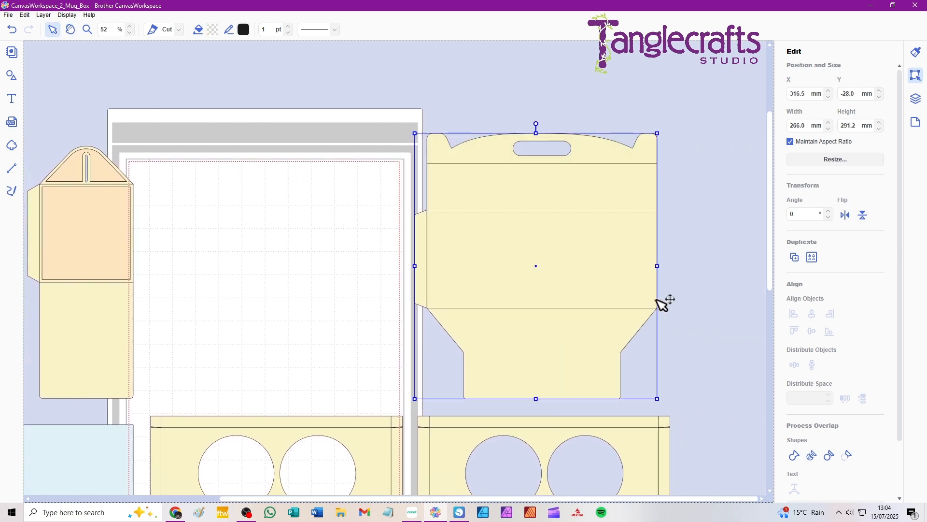
key(ctrl+d)
drag(472, 282, 706, 289)
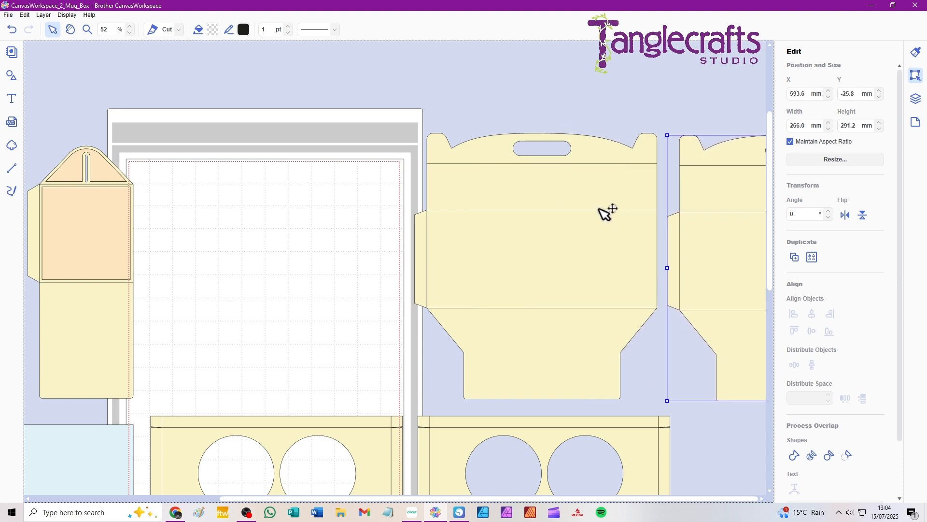
Offset the original box piece with the tapered flap 3 mm inward, deleting its original lines.
drag(416, 75, 550, 267)
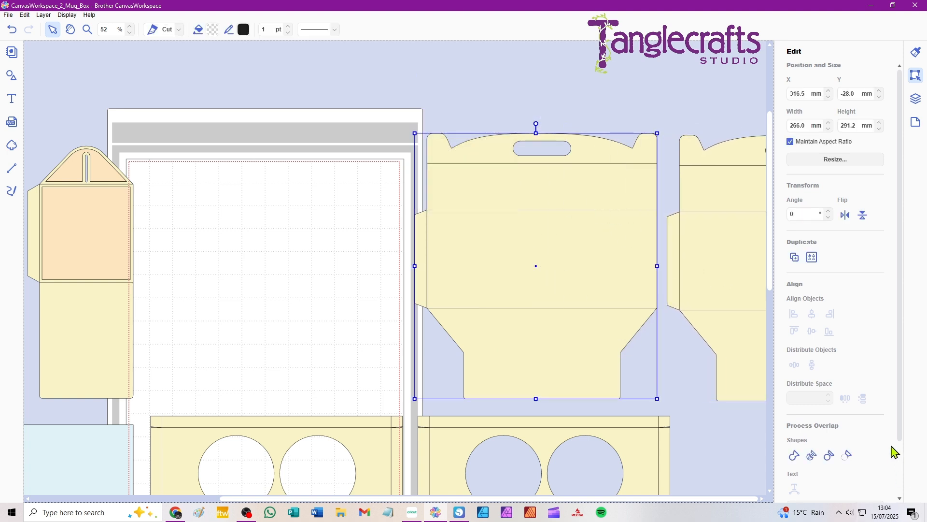
scroll(859, 484, down, 3)
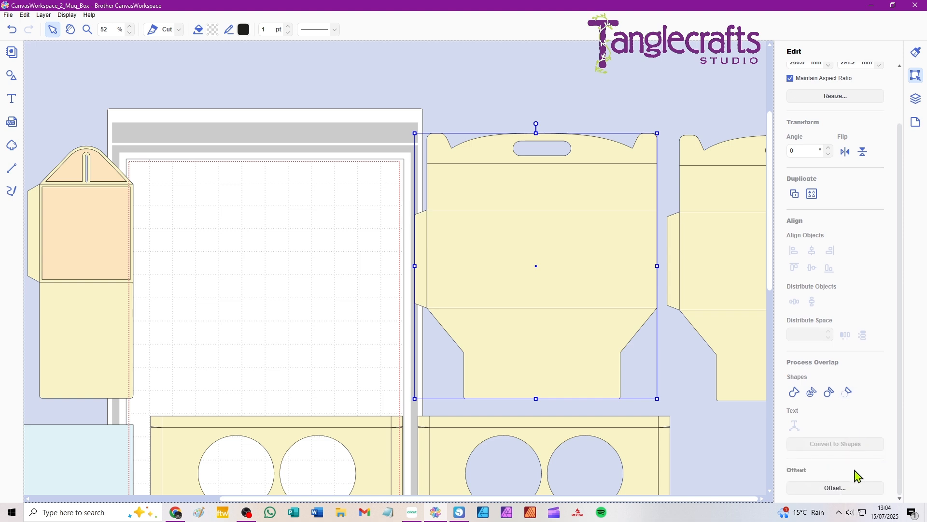
click(836, 489)
click(523, 338)
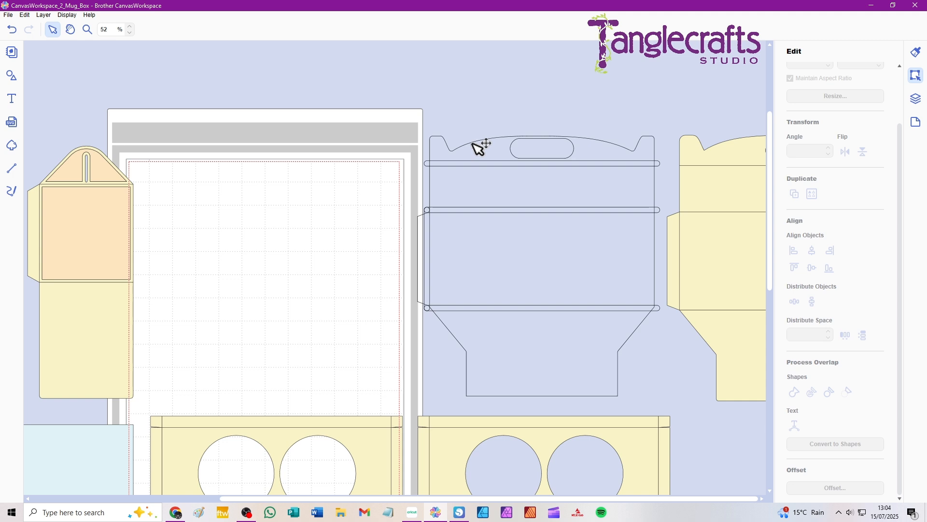
Fill the offset outline of the tapered-flap box piece with light peach (#FCE5BF).
click(438, 141)
click(213, 30)
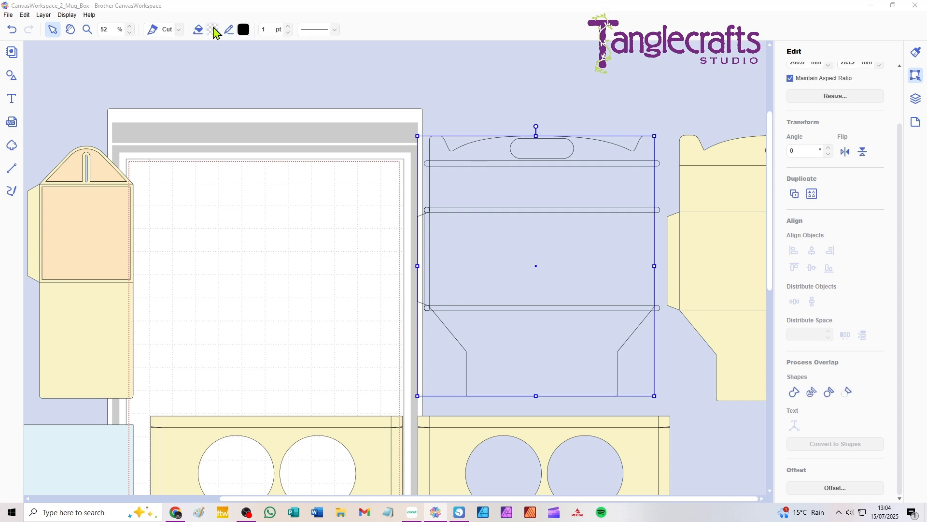
click(464, 198)
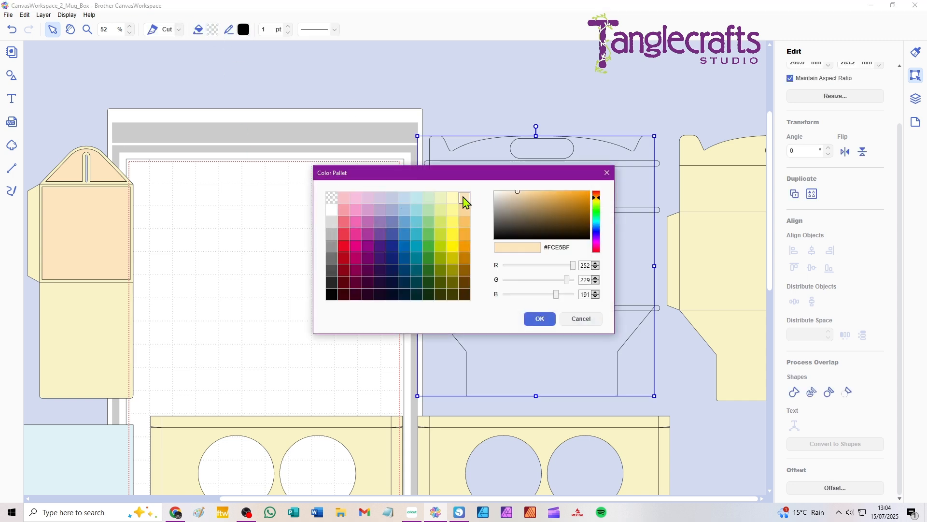
click(550, 319)
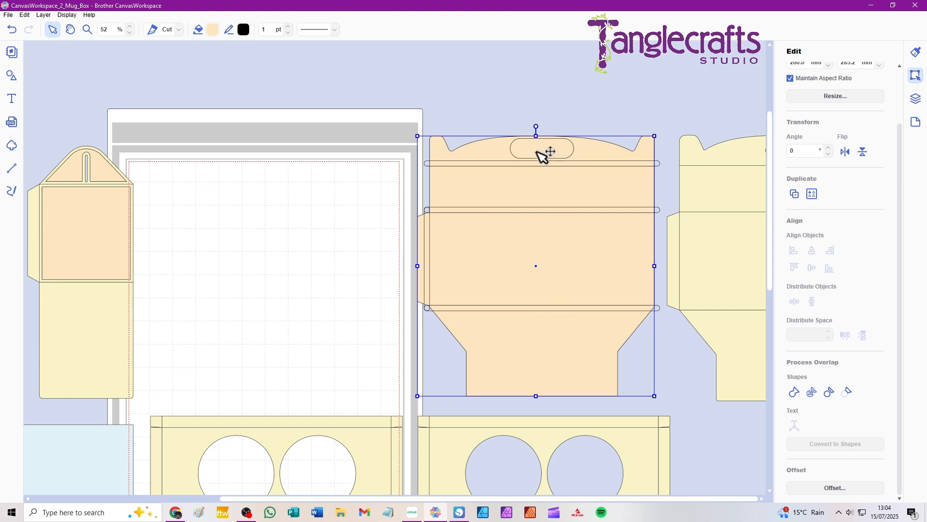
Subtract the handle shape from the tapered piece's peach outline, and bring the fold-line shapes back into view over it.
click(505, 104)
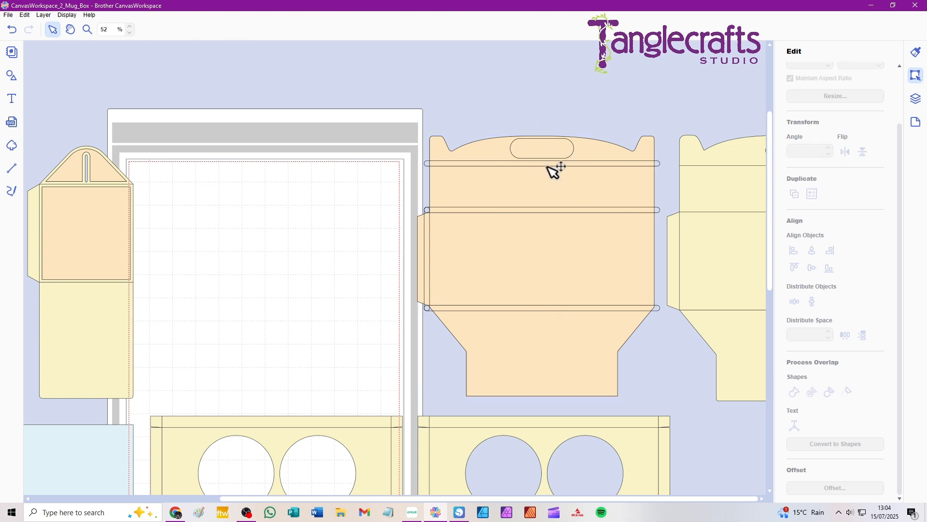
click(546, 148)
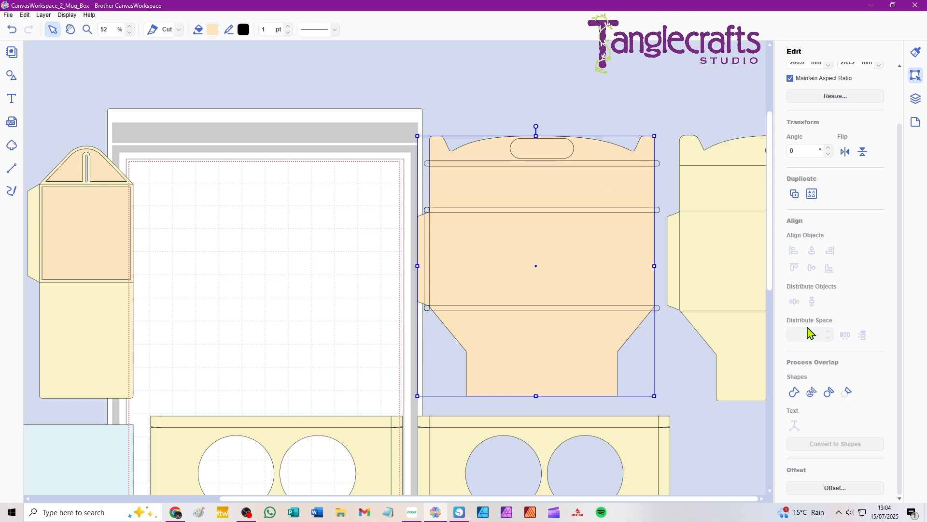
click(848, 393)
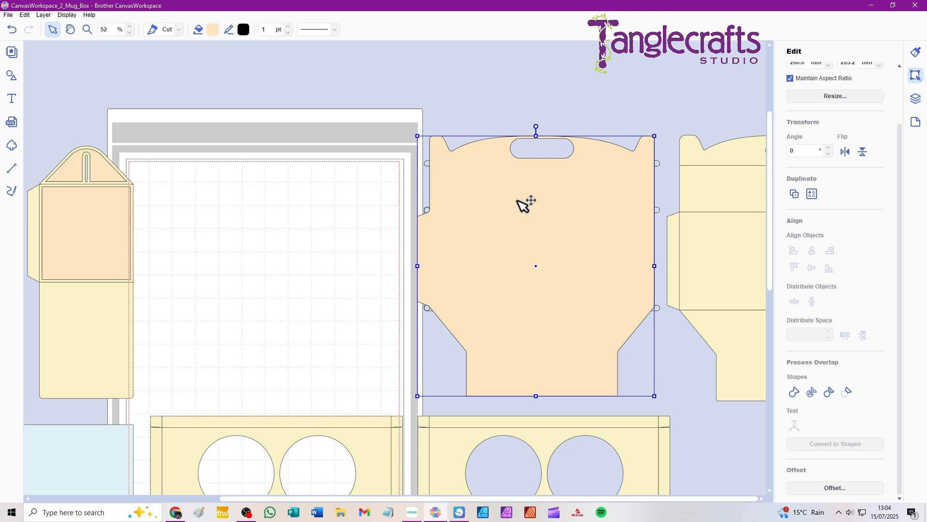
key(ctrl+z)
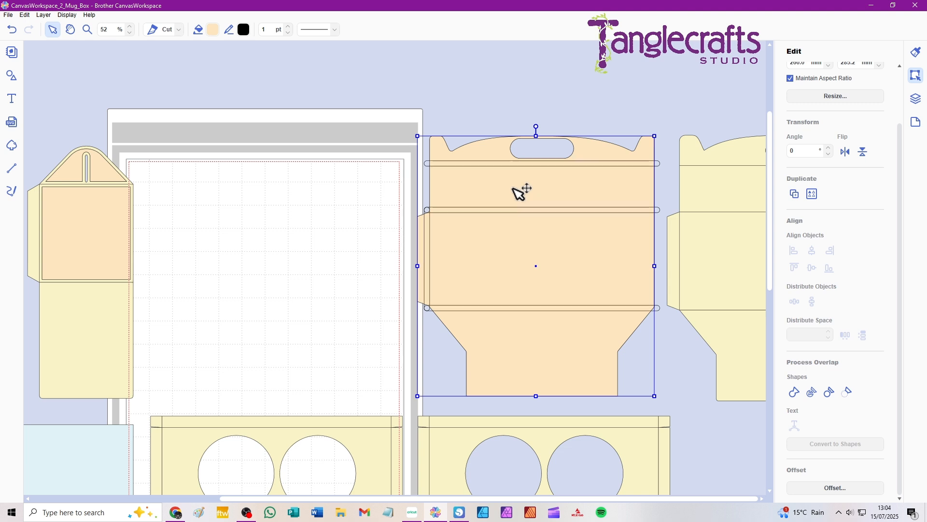
Subtract the three fold-line shapes from the tapered peach piece so it splits into separate wall panels.
click(496, 99)
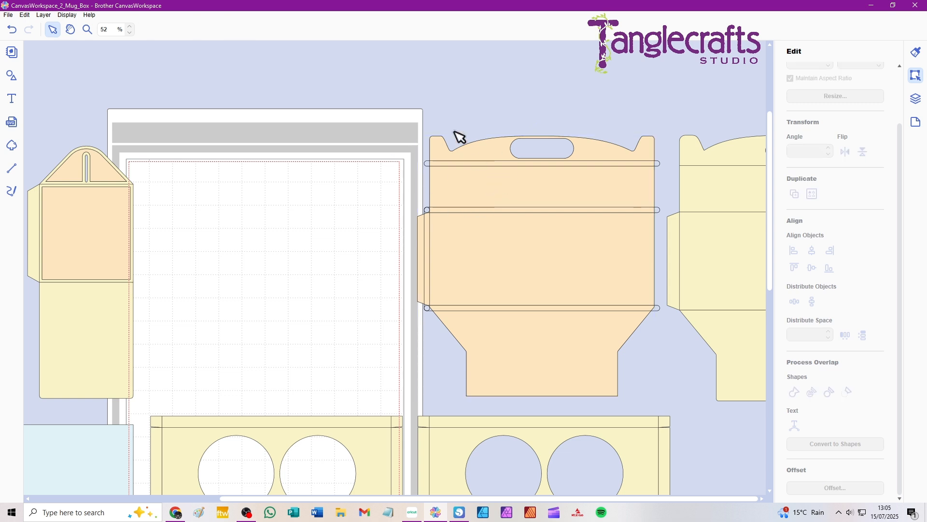
drag(455, 91, 543, 229)
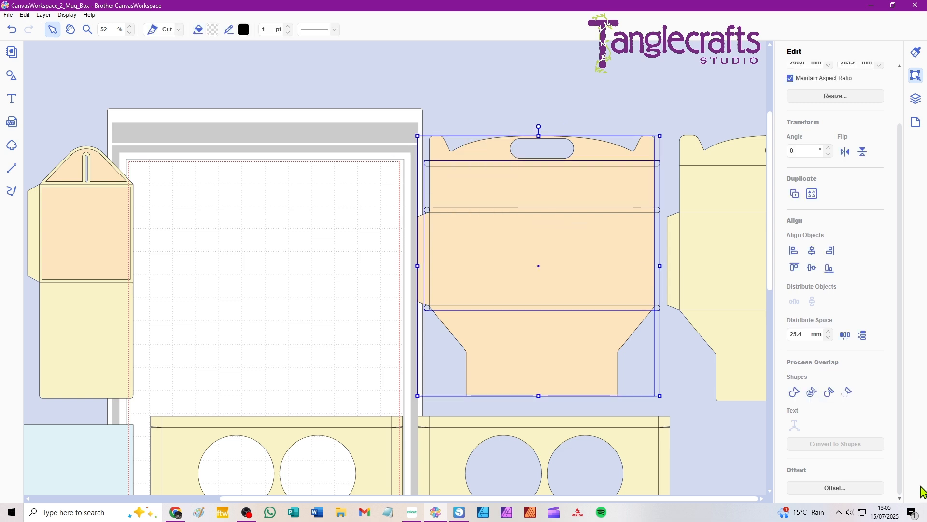
click(848, 392)
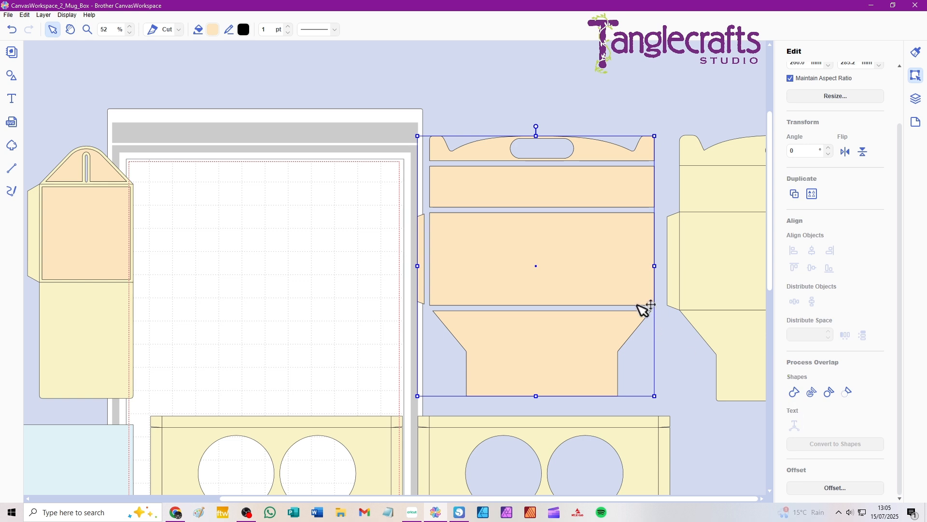
Close the mug box project without saving its changes and switch to Silhouette Studio.
click(917, 8)
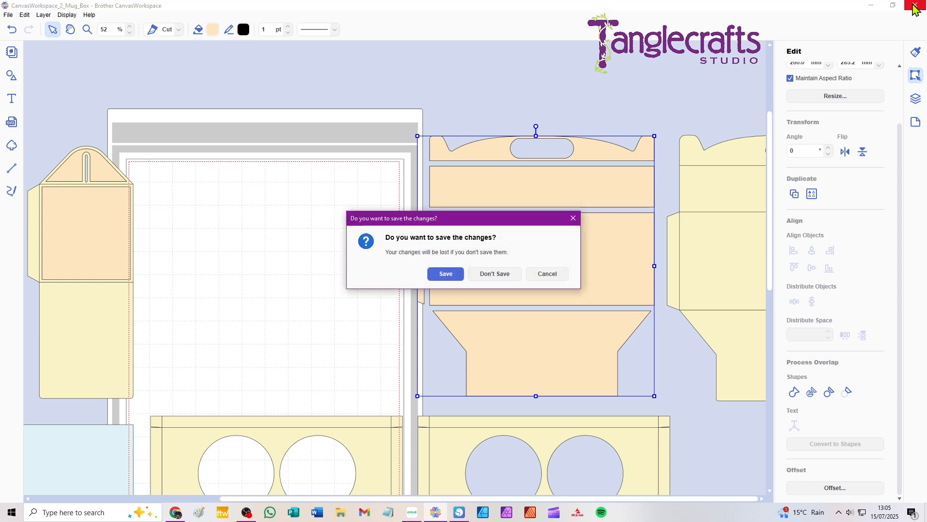
click(491, 275)
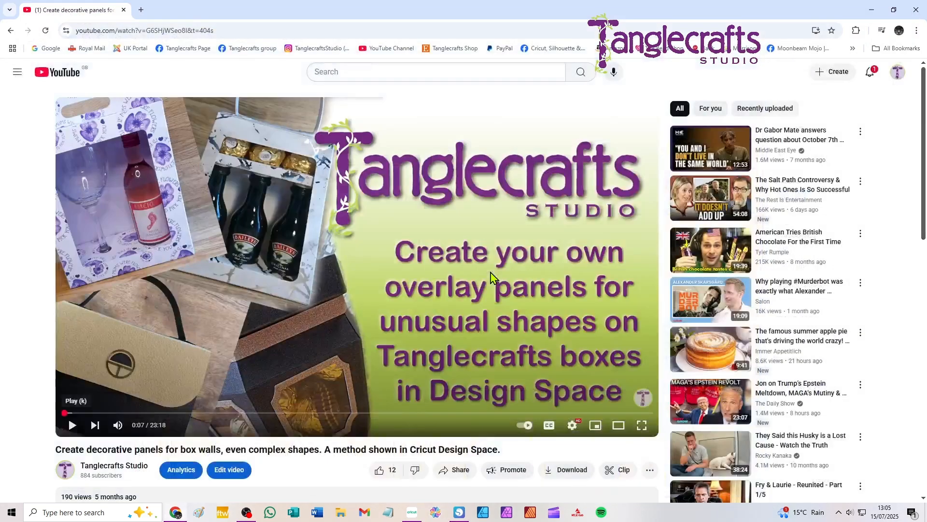
click(458, 512)
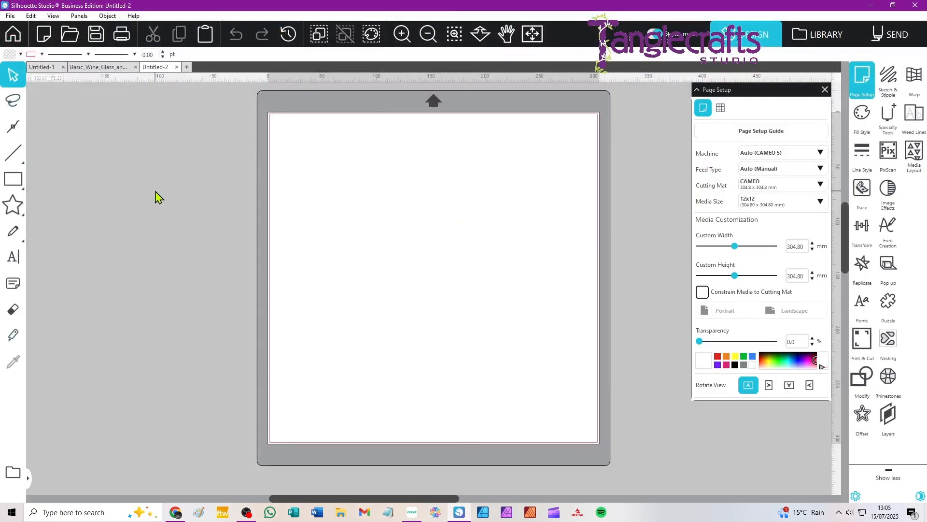
Open the recent file Basic_Wine_Glass_and_MiniBottle_Box_12x12_mat.svg.
click(10, 16)
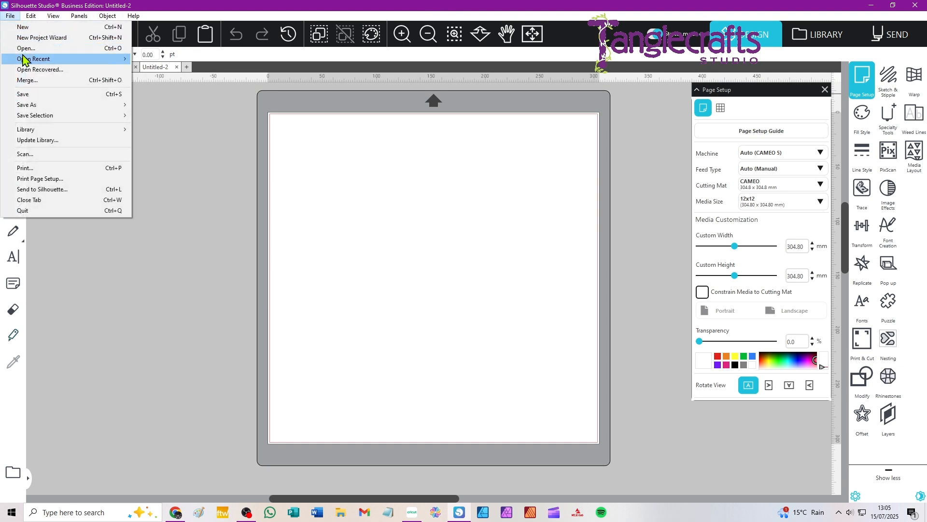
mouse_move(25, 60)
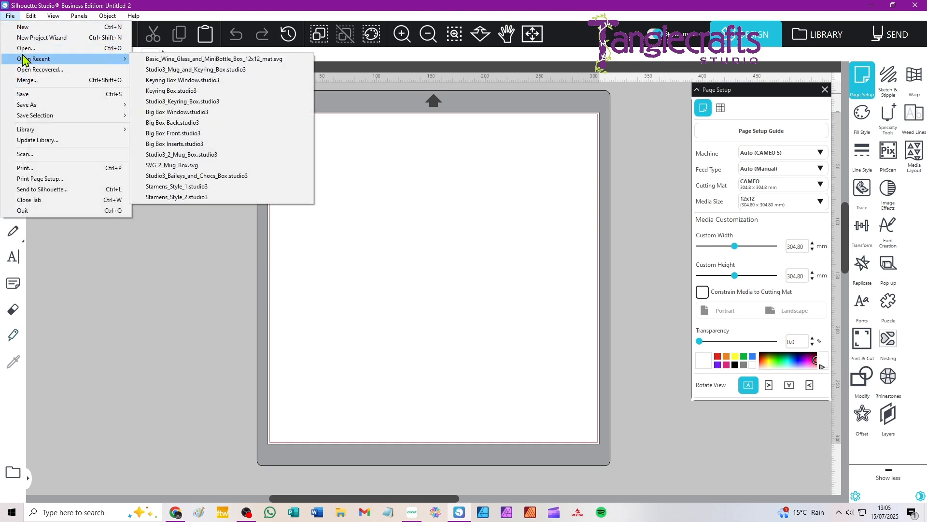
click(195, 59)
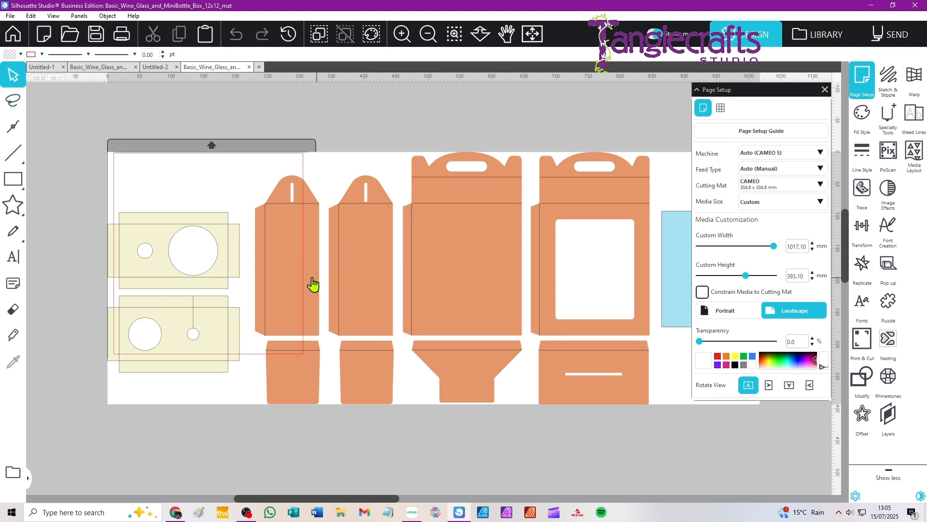
Check the line style options for the fold lines of the first narrow side piece.
scroll(309, 270, left, 2)
scroll(369, 276, up, 4)
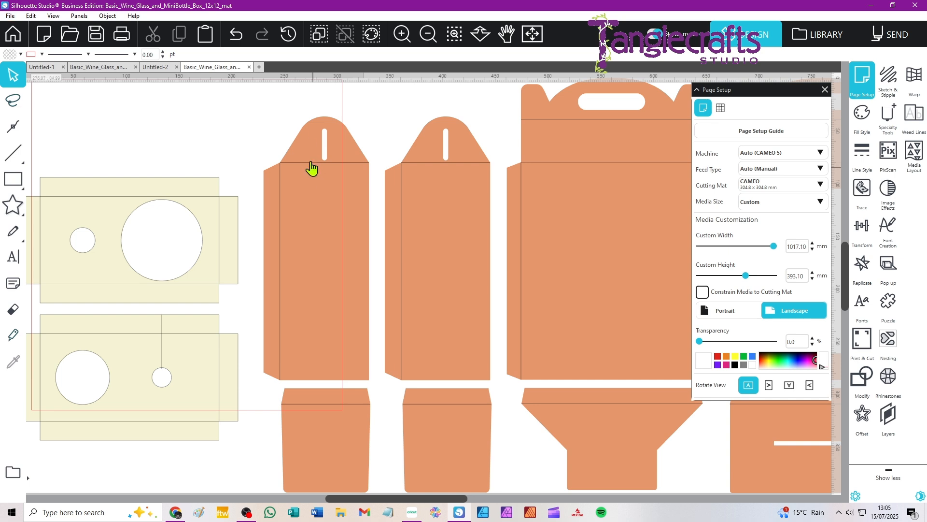
click(310, 170)
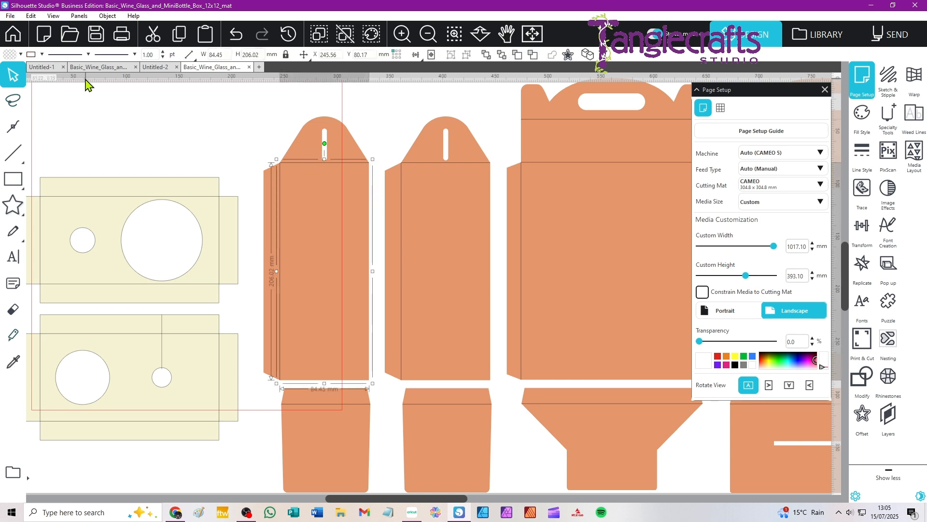
click(66, 55)
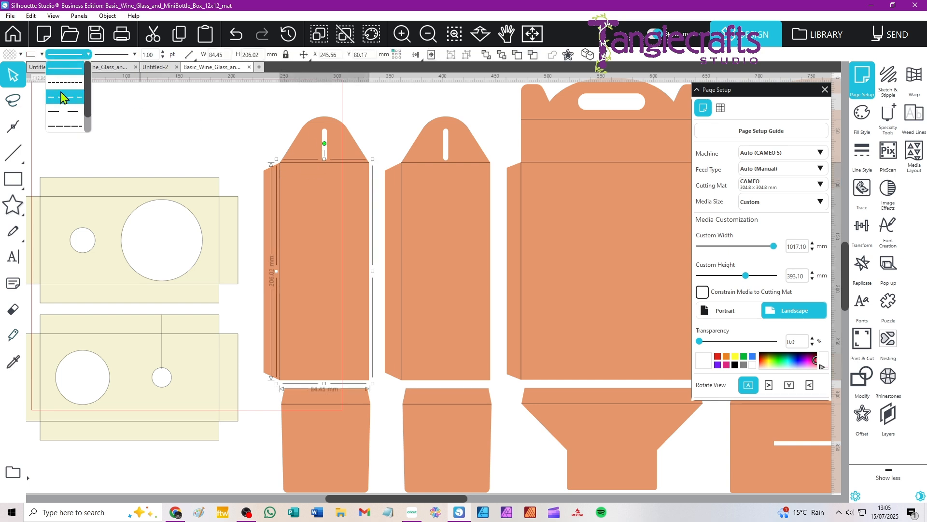
click(223, 112)
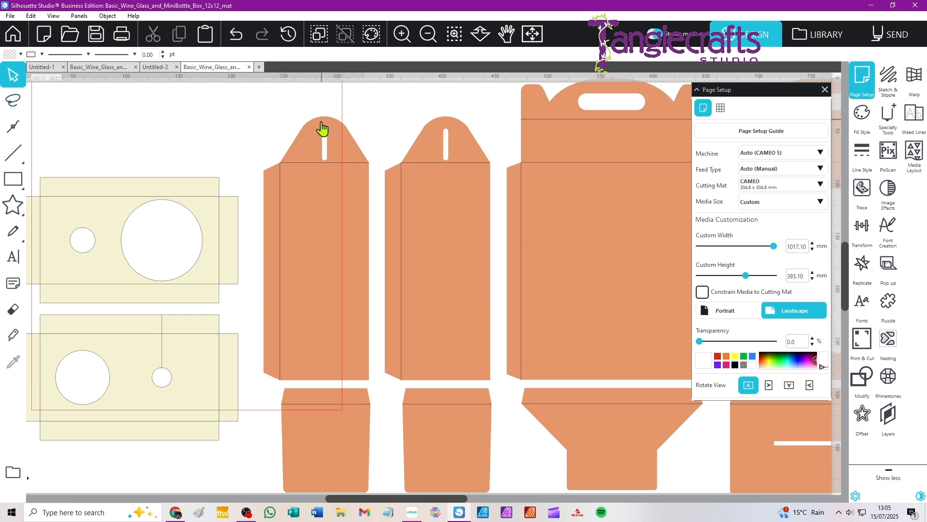
Try a 3 mm internal offset with sharp corners on the whole first narrow side piece, including its fold lines.
drag(274, 102, 340, 216)
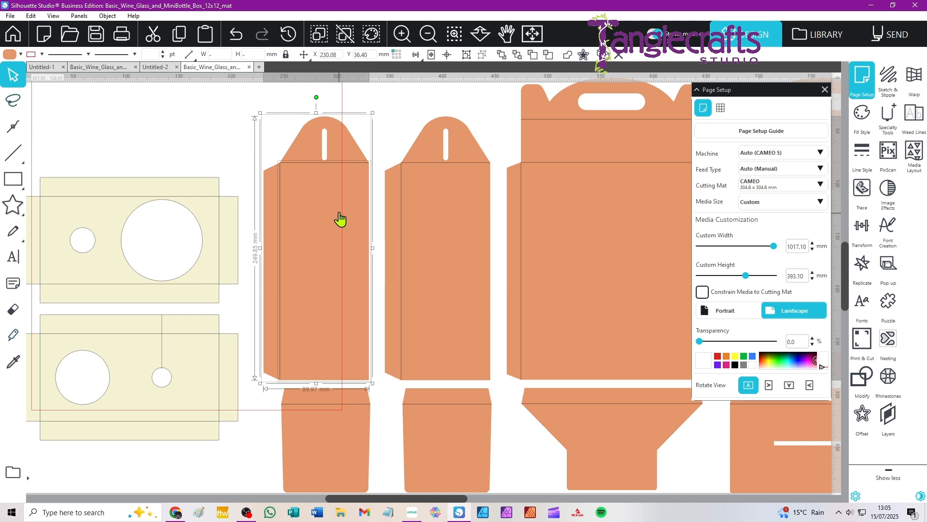
click(864, 421)
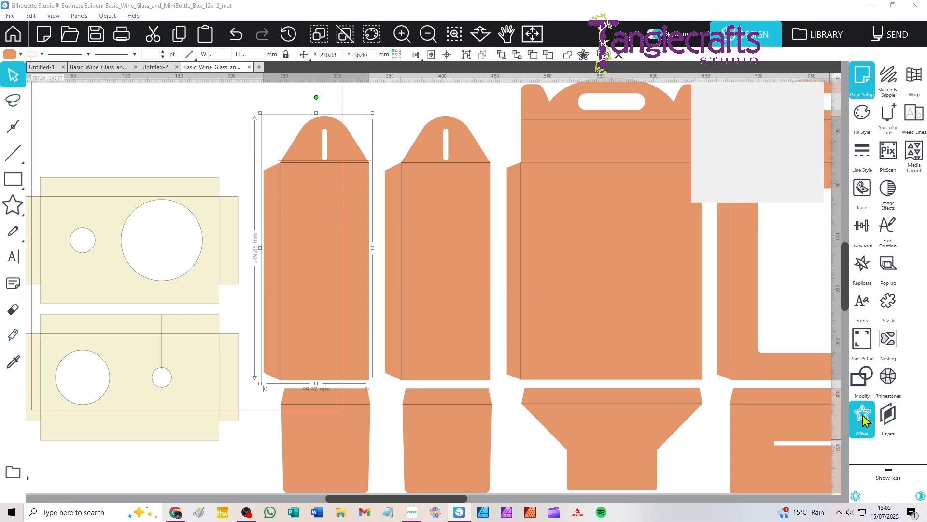
click(806, 115)
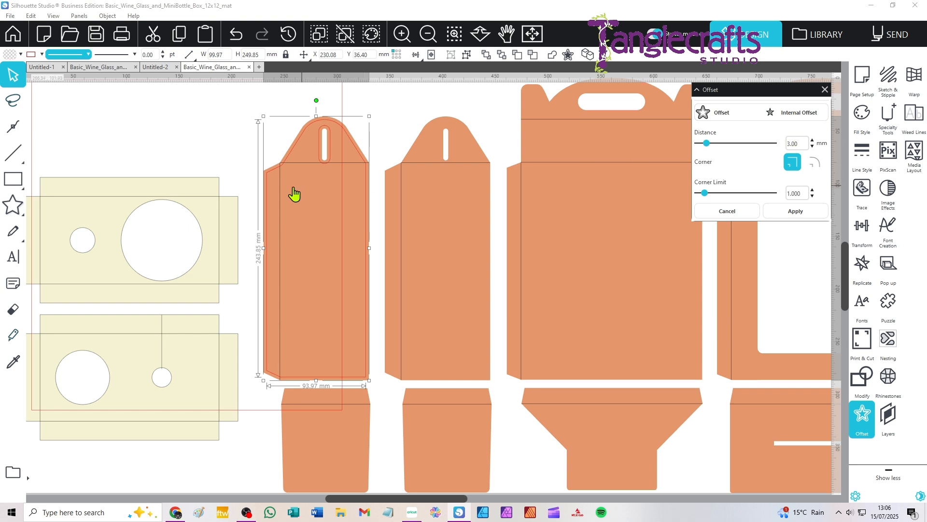
key(ctrl)
key(ctrl)
click(265, 130)
click(372, 225)
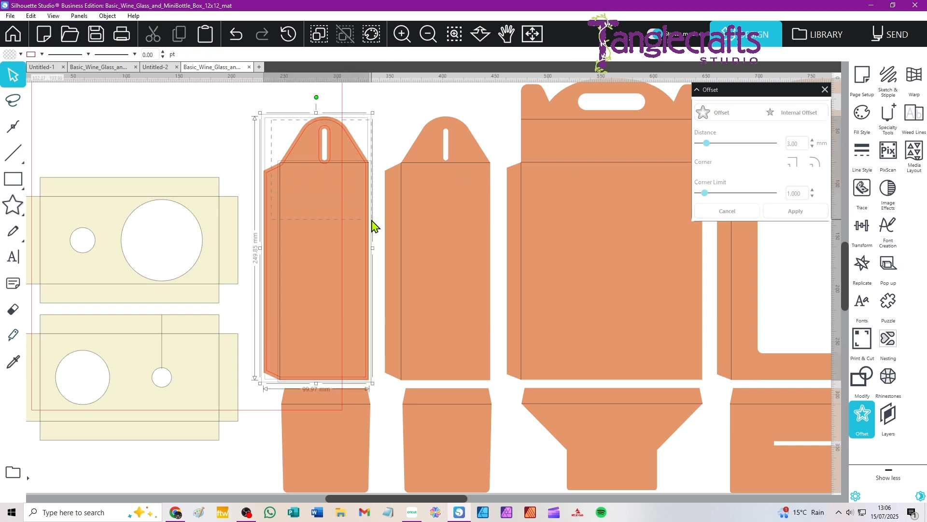
click(180, 125)
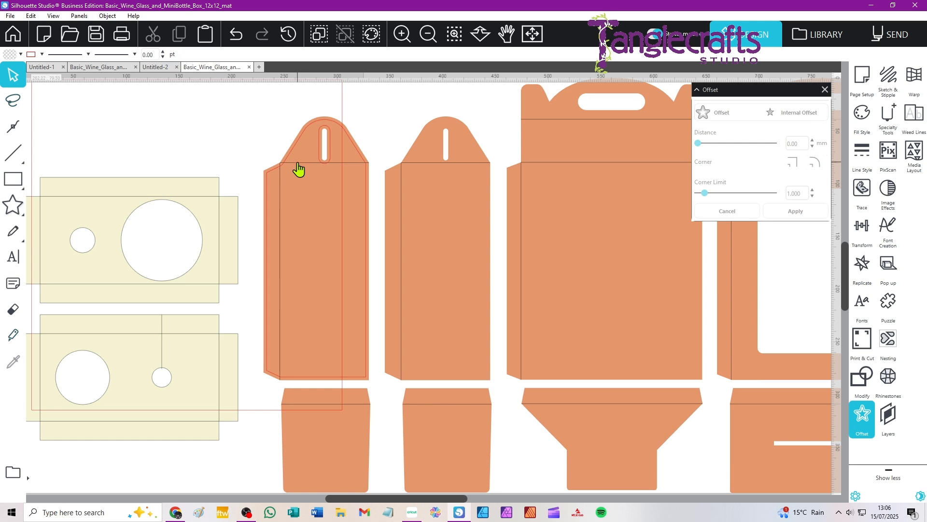
click(298, 169)
mouse_move(201, 105)
mouse_down()
mouse_move(317, 179)
mouse_move(206, 115)
mouse_up()
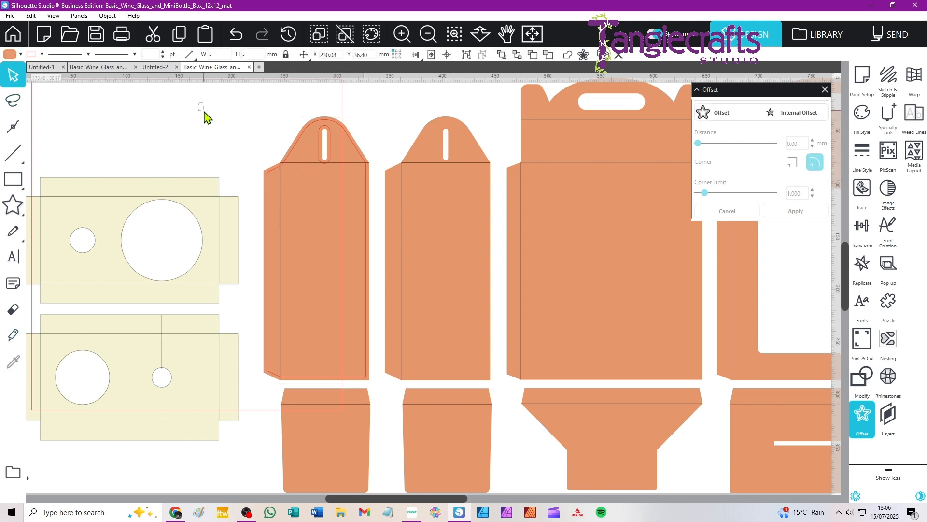
Undo the internal offset applied to the first narrow side piece.
key(ctrl+z)
key(ctrl+z)
key(ctrl+z)
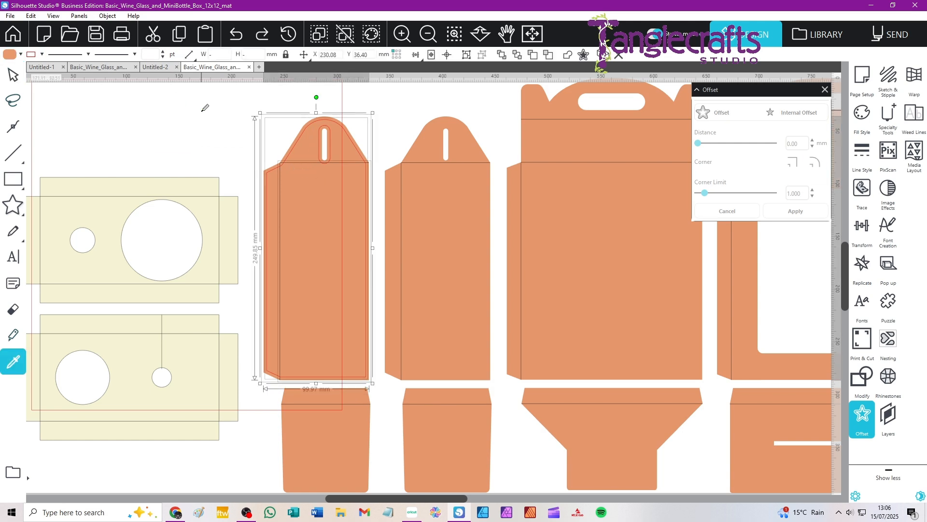
key(ctrl+z)
key(ctrl+z)
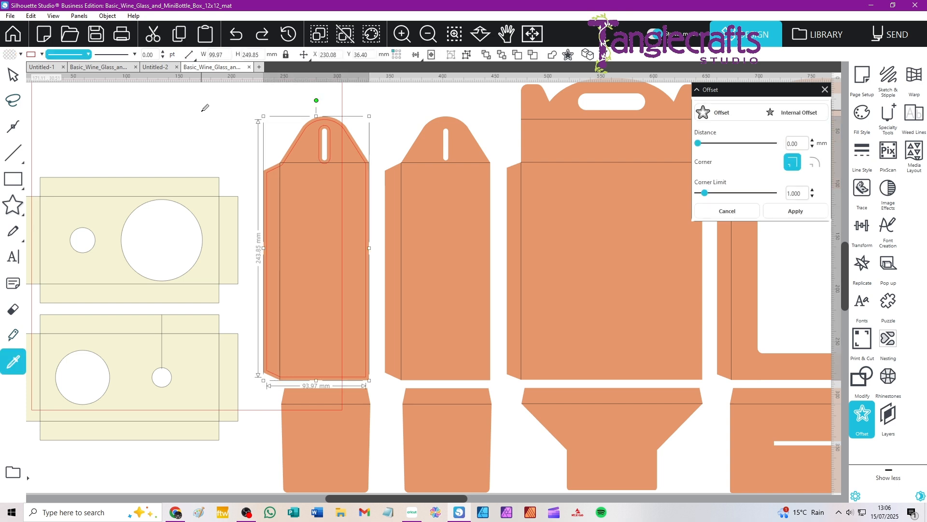
key(ctrl+z)
key(ctrl+z)
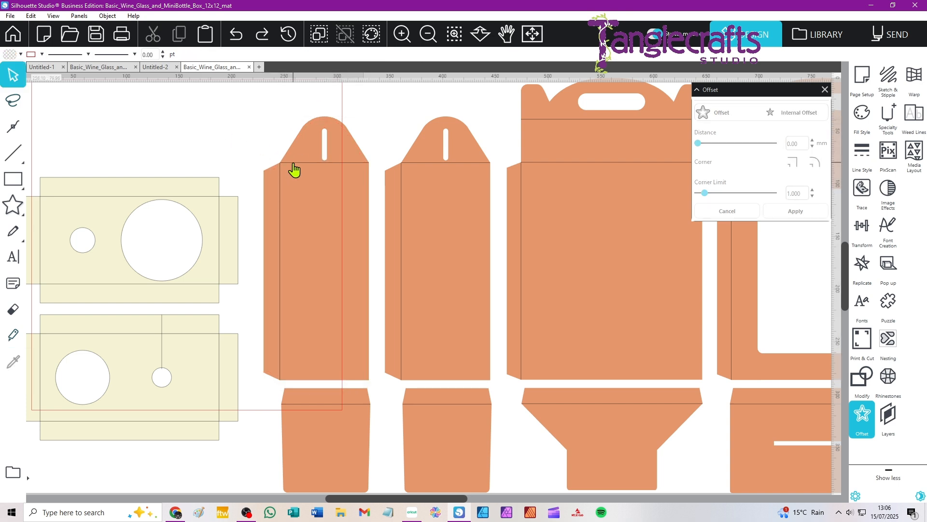
Try a 3 mm internal offset on only the fold lines of the first narrow side piece.
click(294, 164)
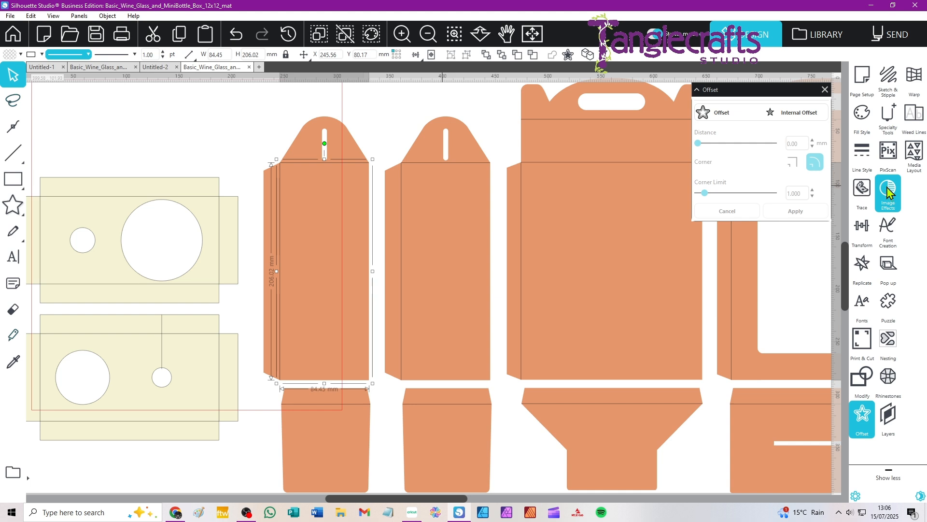
click(796, 114)
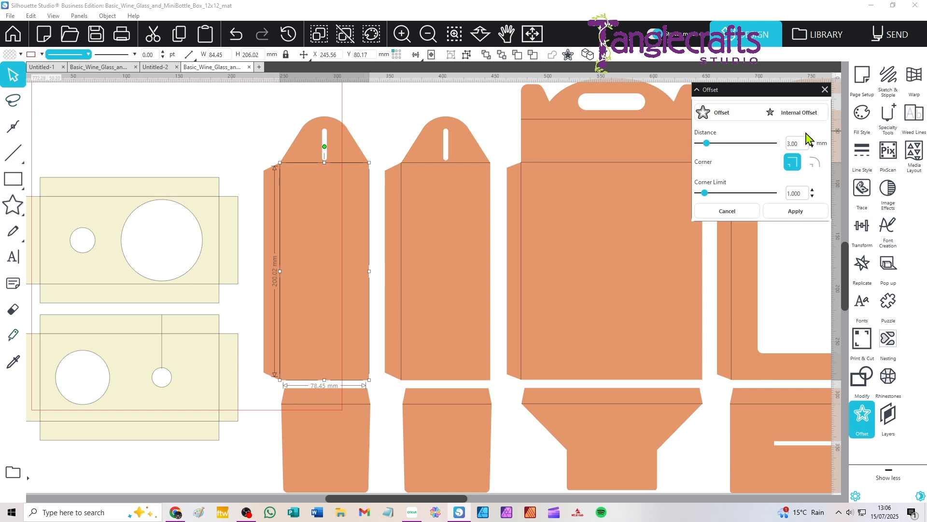
click(806, 211)
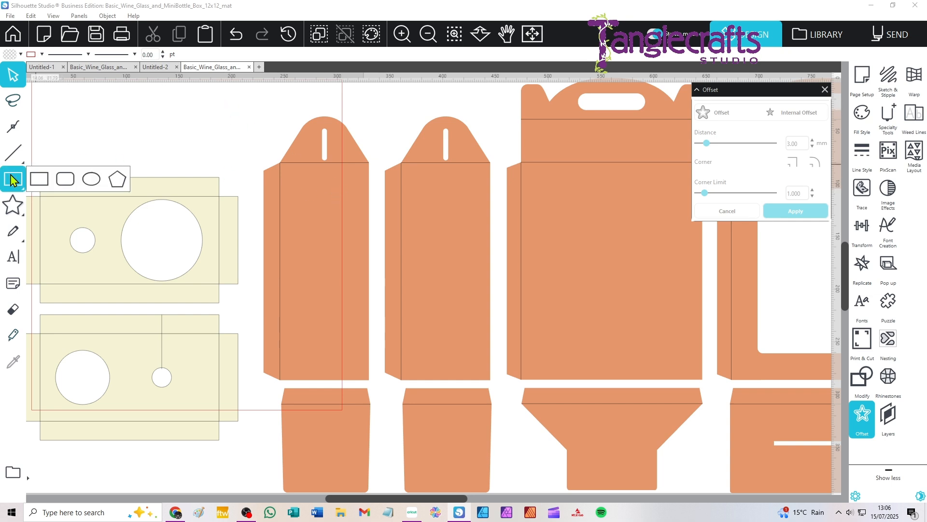
Edit the points of the first narrow side piece and delete the upper outer point of its glue tab.
click(13, 128)
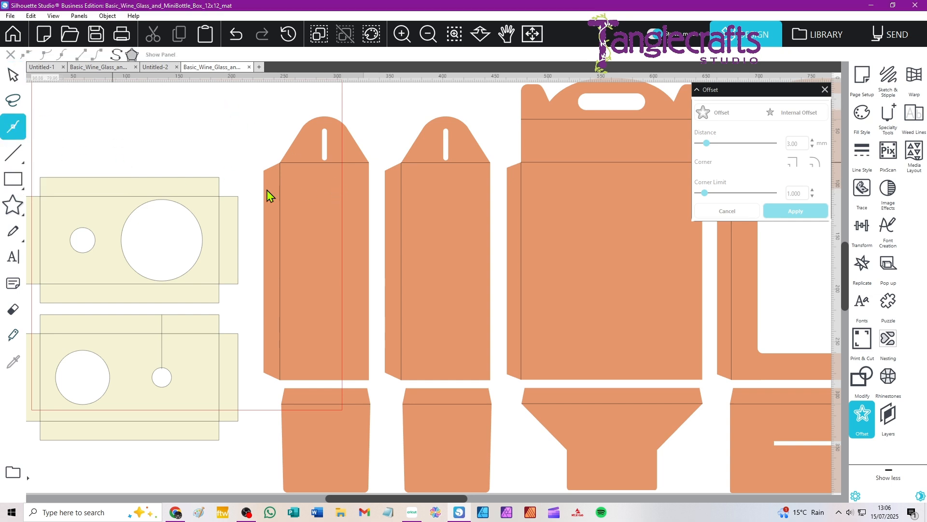
click(300, 191)
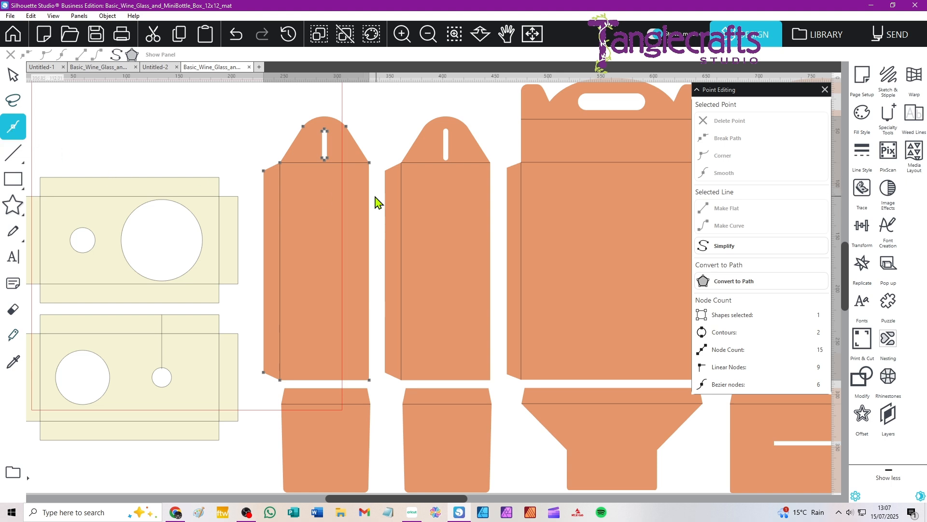
click(265, 172)
key(Delete)
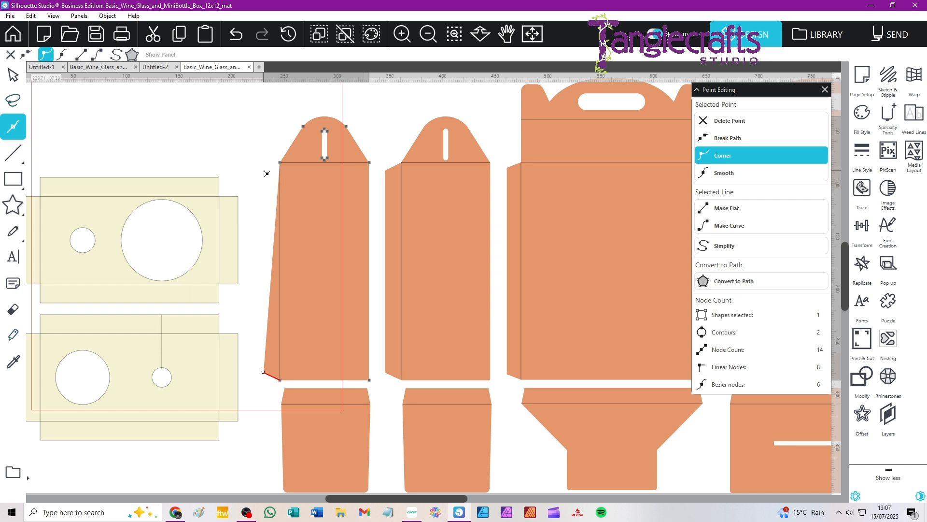
Try to delete the glue tab's lower outer point with the fold lines also selected, and undo the deletion.
click(269, 362)
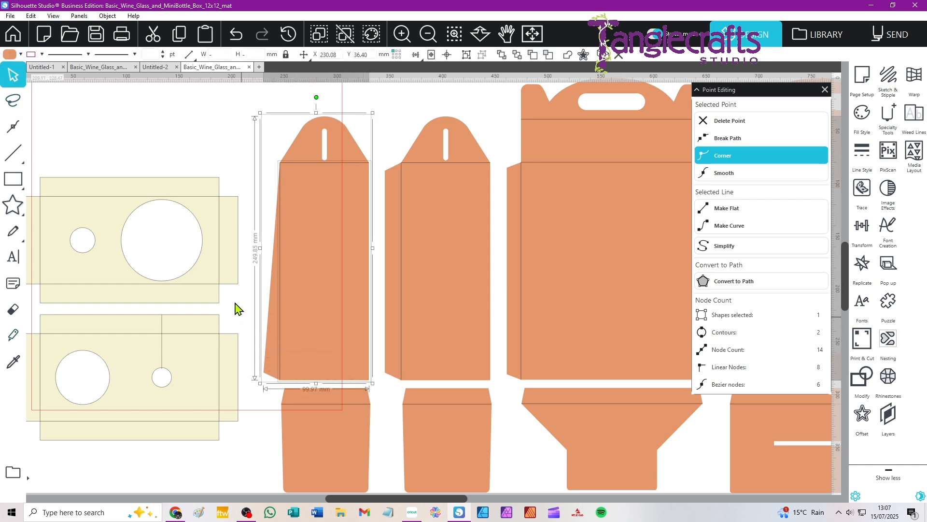
click(264, 373)
key(Delete)
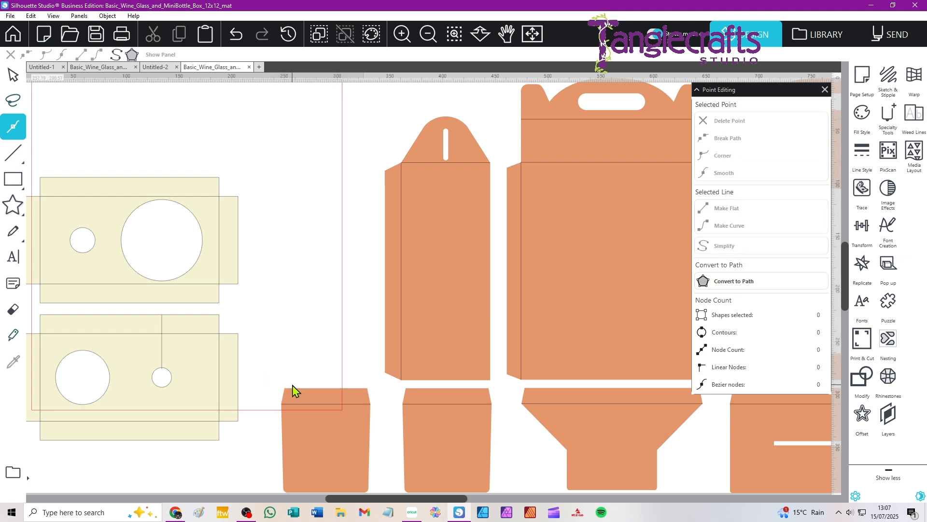
key(ctrl+z)
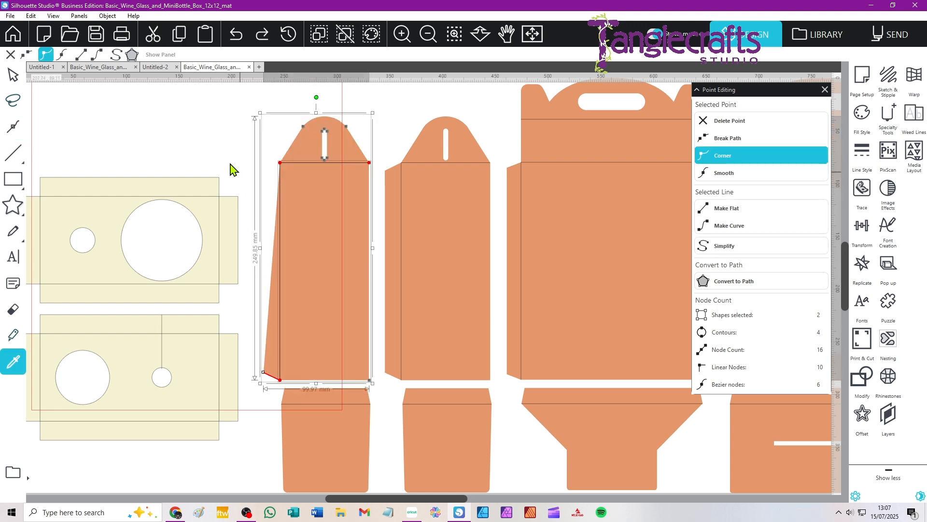
Edit the points of the side piece's outline alone and delete the glue tab's lower outer point.
click(323, 186)
double_click(303, 333)
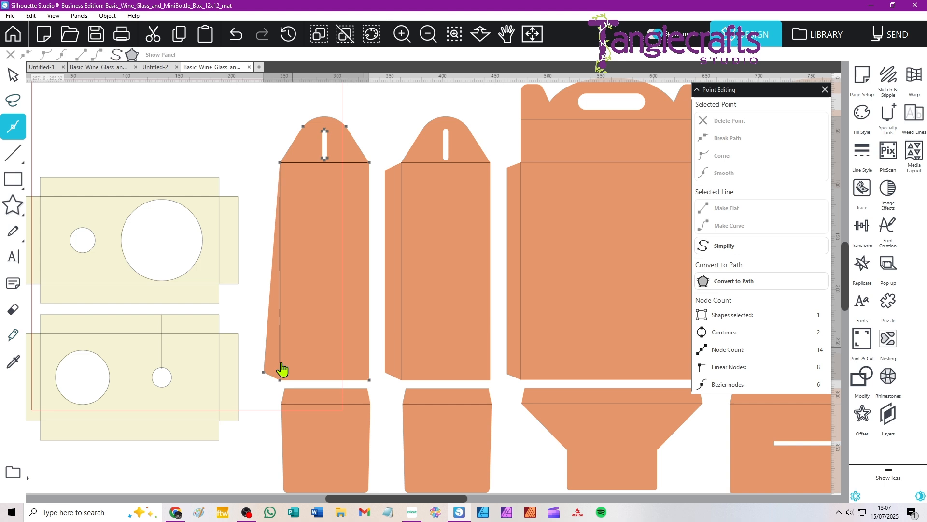
click(264, 372)
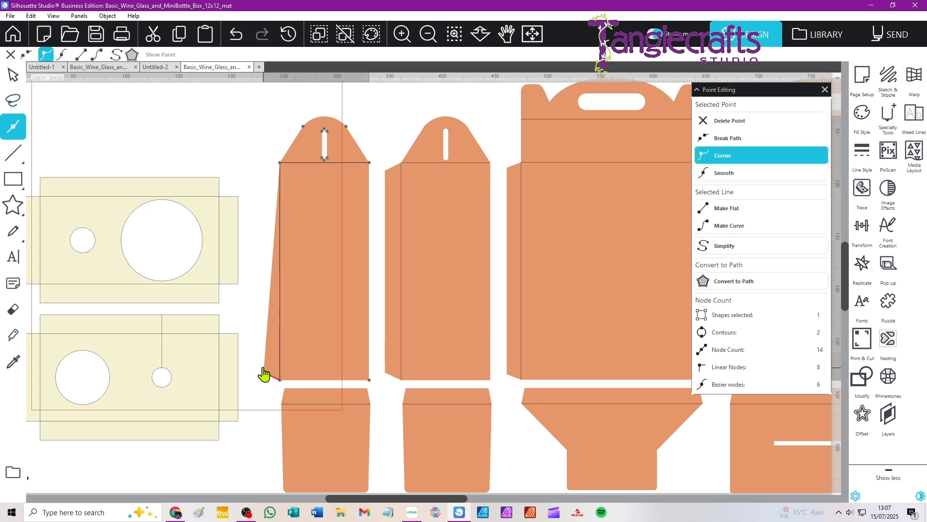
key(Delete)
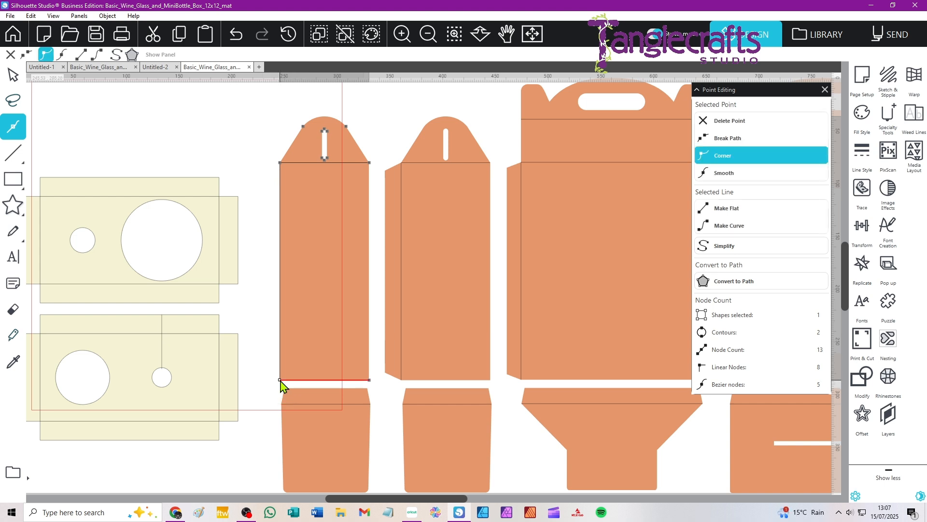
Delete the lower corner points of the first narrow side piece's outline so that only its rounded top flap remains.
key(Delete)
click(369, 380)
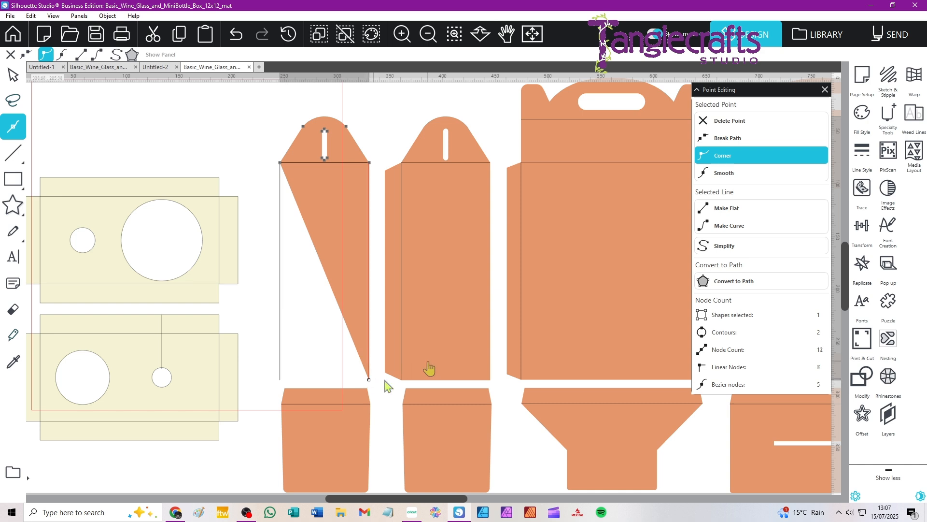
key(Delete)
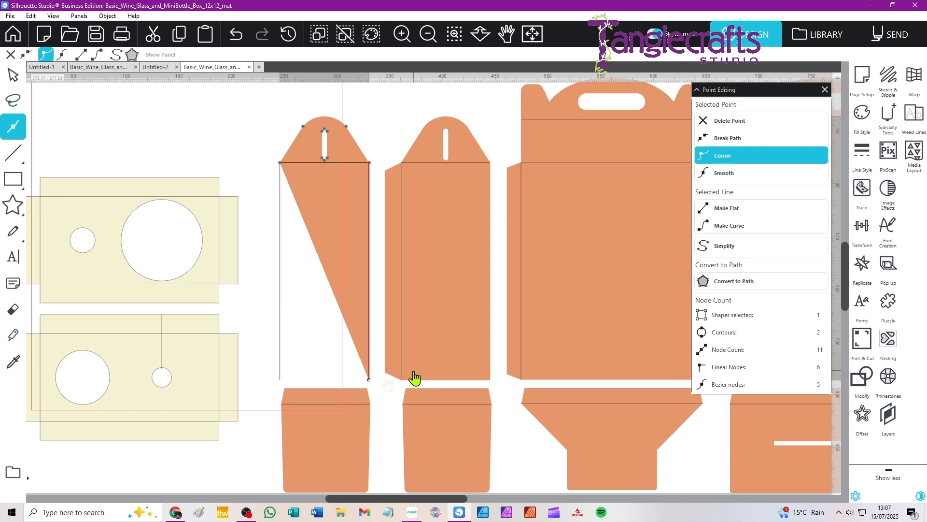
click(369, 379)
key(Delete)
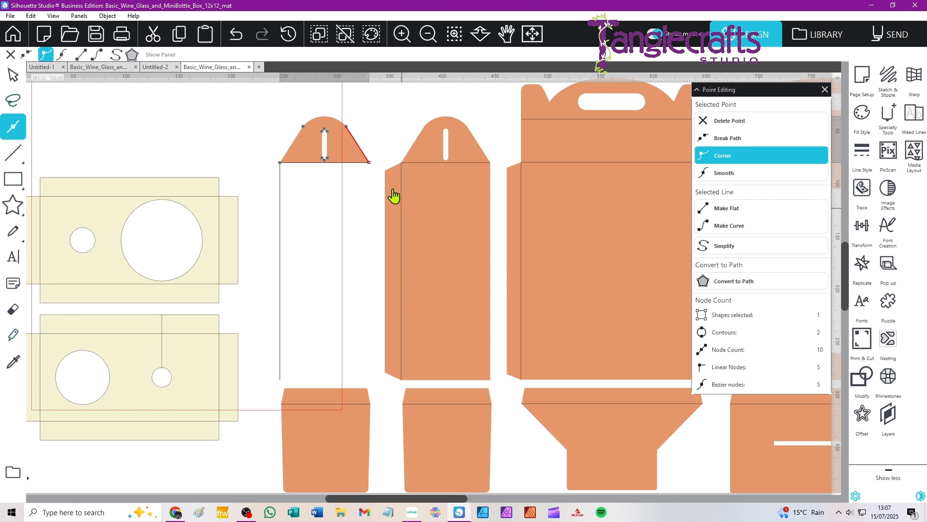
click(230, 118)
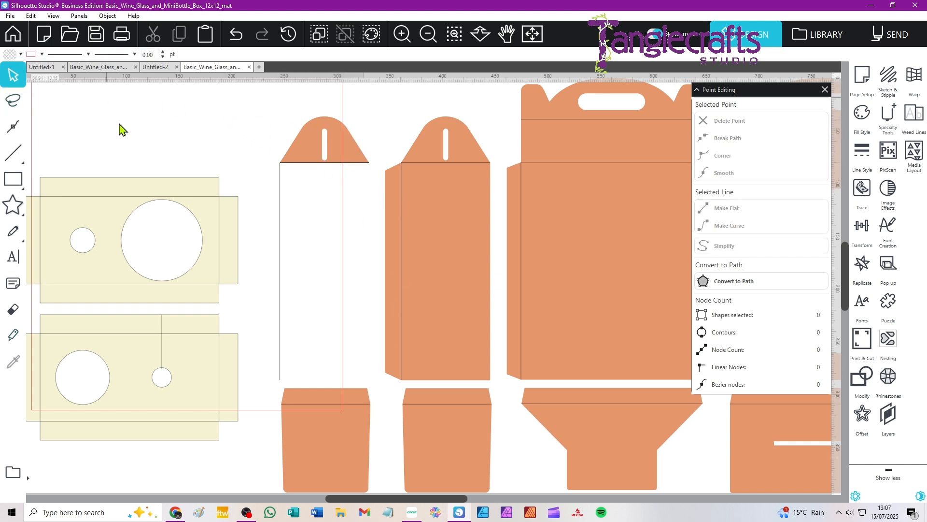
click(308, 152)
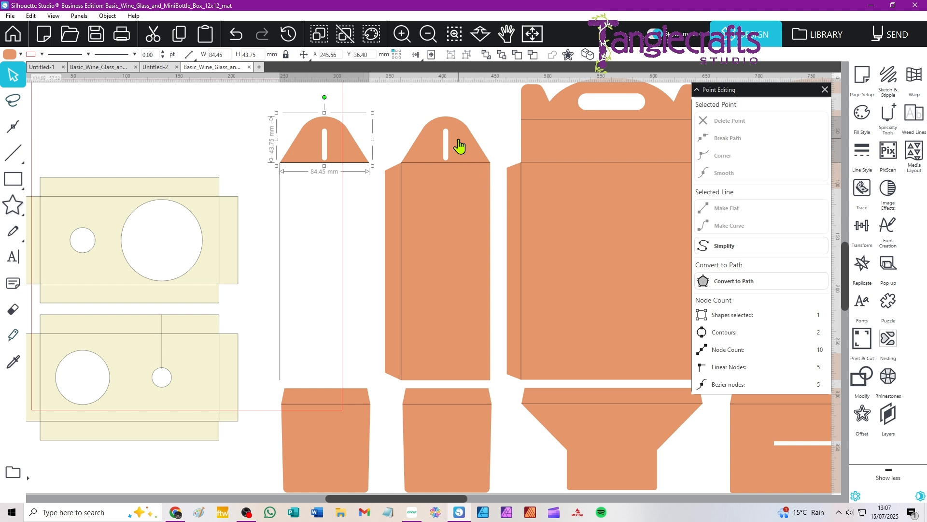
Duplicate the second narrow side piece and move the copy below the isolated top flap.
click(471, 151)
key(i)
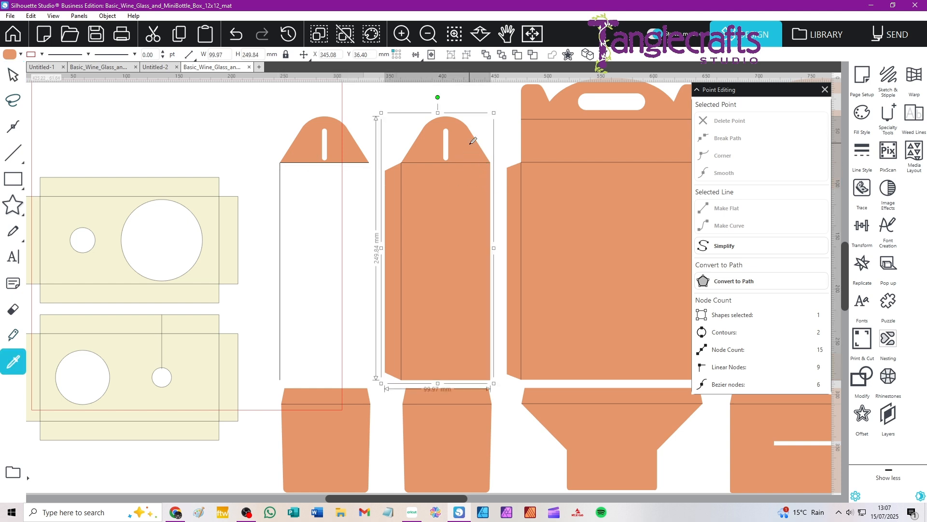
key(ctrl+d)
drag(472, 201, 346, 240)
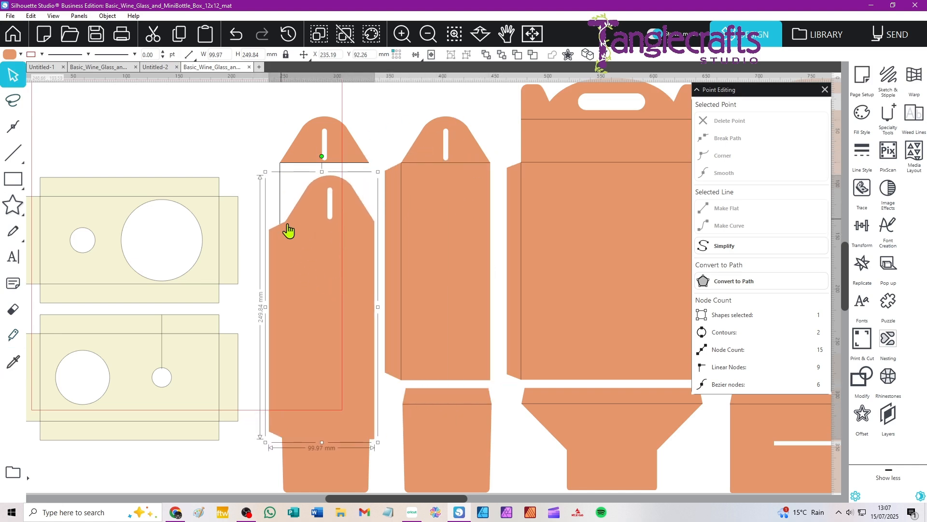
Edit the points of the copied side piece and delete both outer points of its glue tab.
double_click(311, 245)
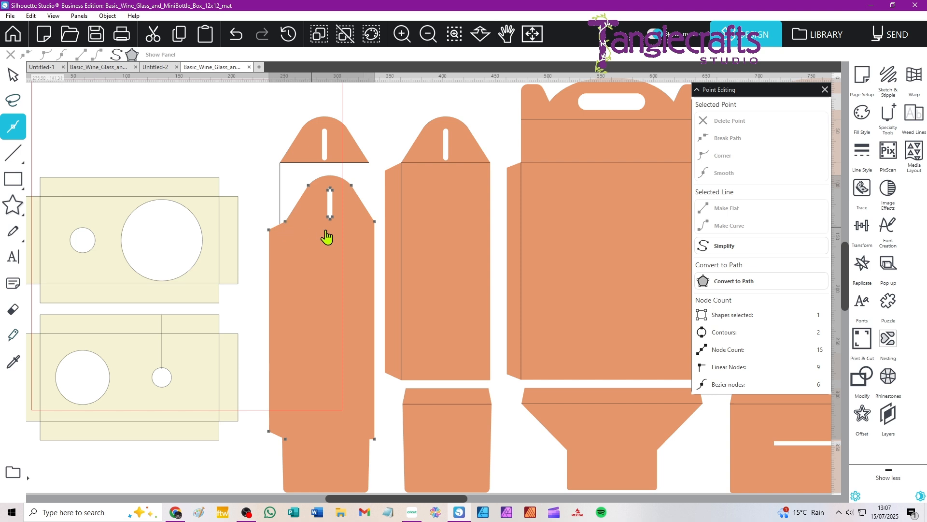
click(269, 232)
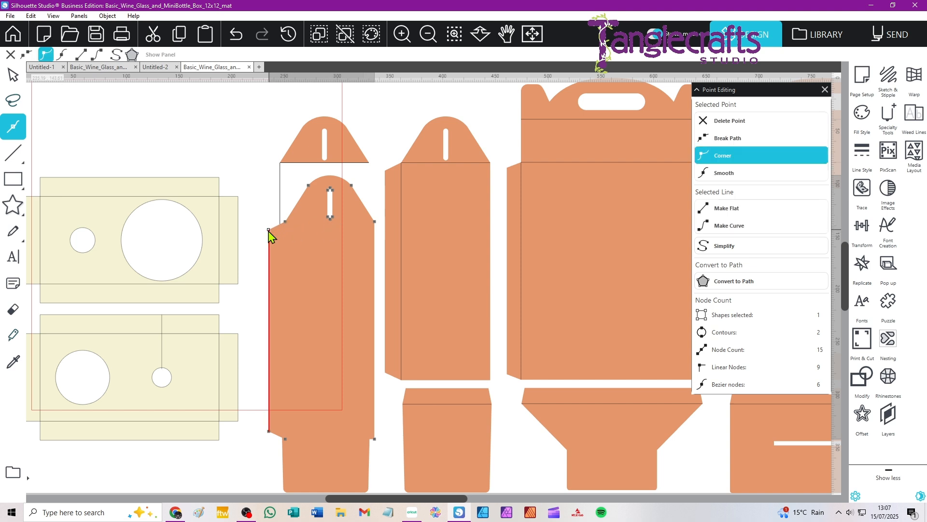
key(Delete)
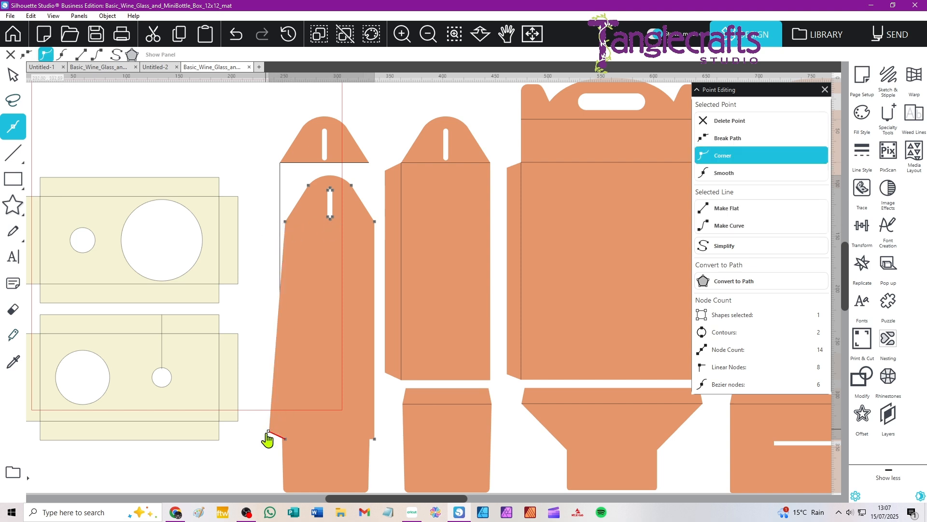
key(Delete)
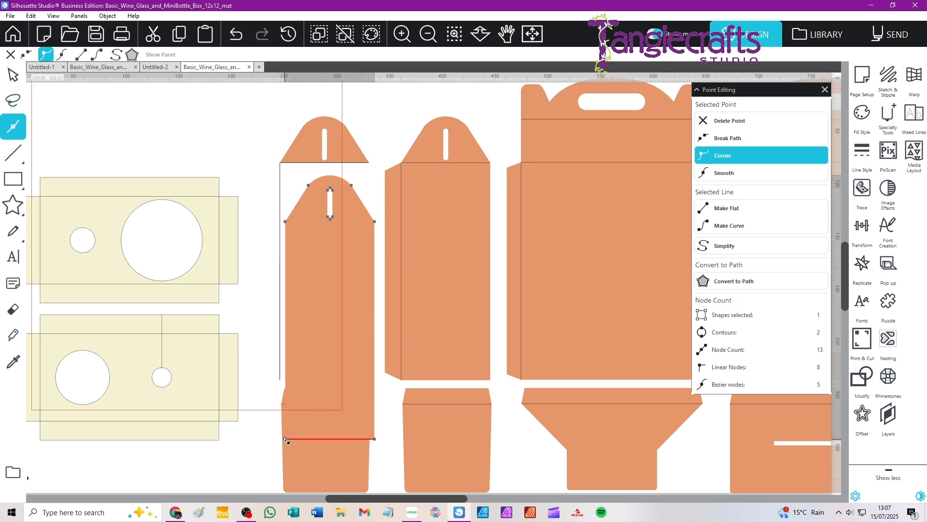
Try to delete the lower corner points of the copied side piece, and undo the deletions.
key(Delete)
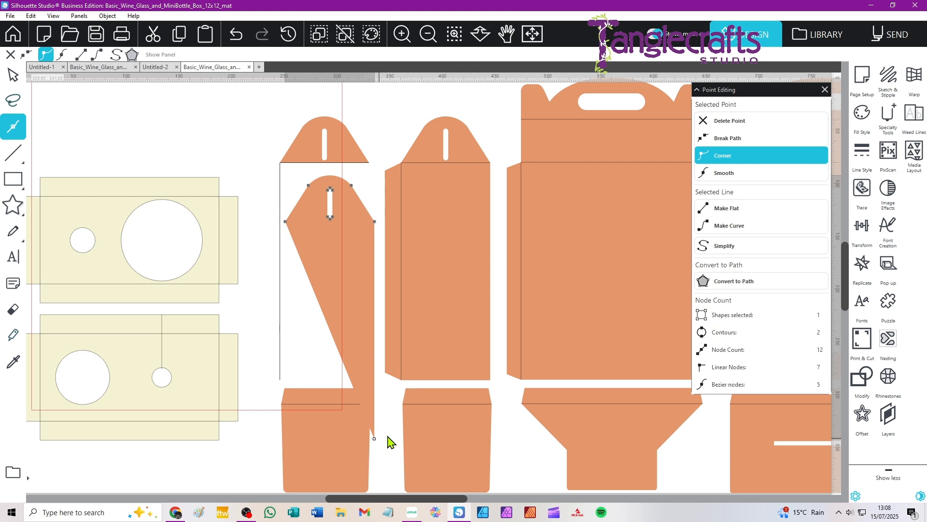
key(Delete)
key(Delete)
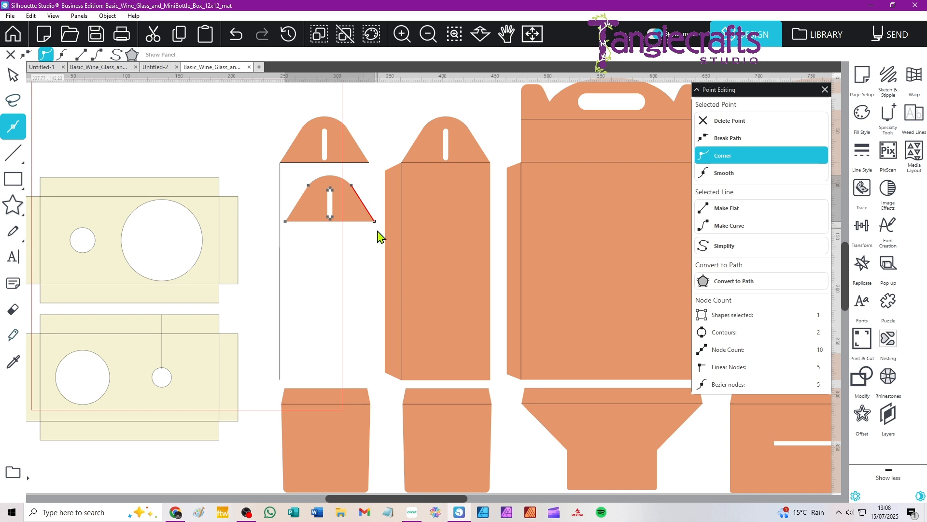
key(ctrl+z)
key(ctrl+z)
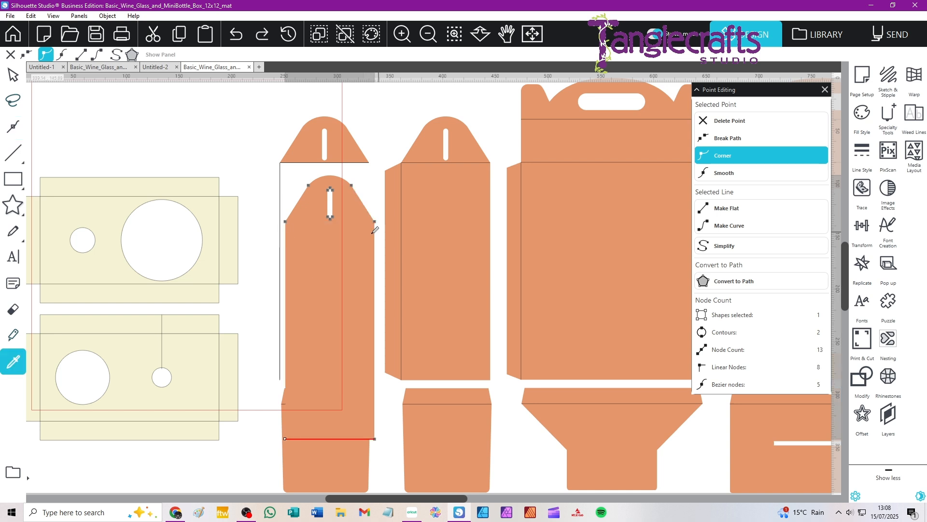
Delete the points of the copy's rounded top and hanging slot, leaving only the rectangular side panel.
click(312, 188)
key(Delete)
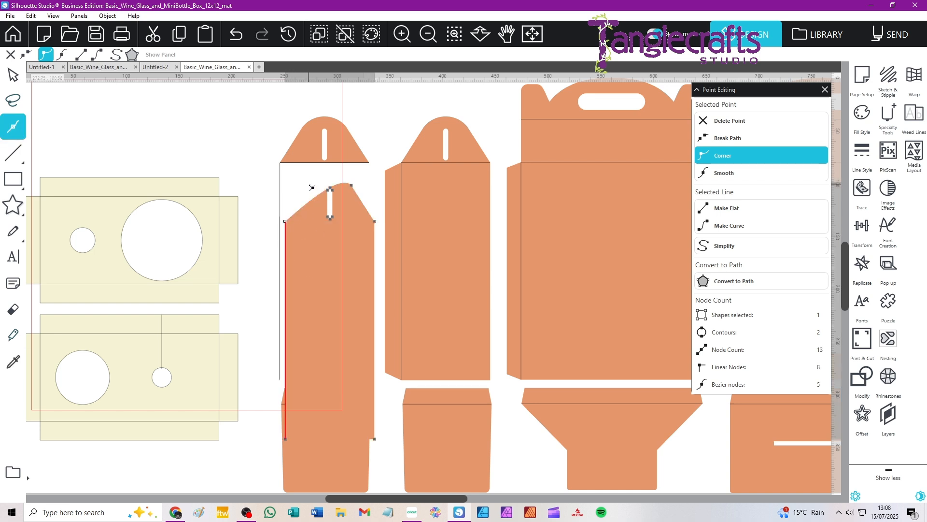
drag(353, 185, 377, 225)
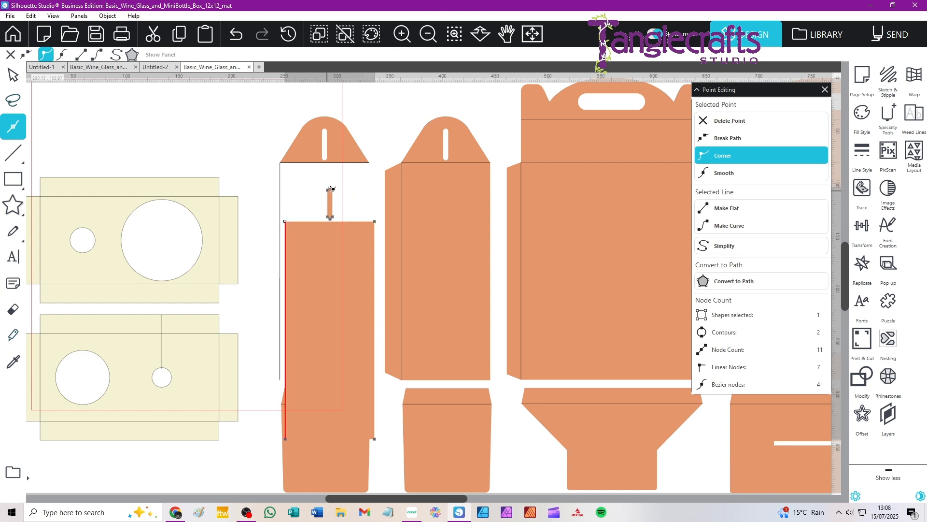
click(333, 193)
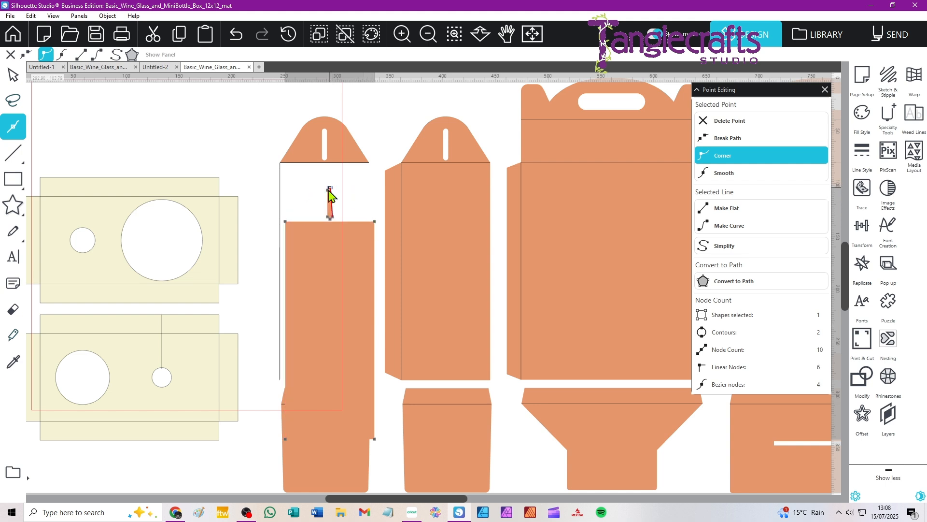
drag(329, 192, 330, 219)
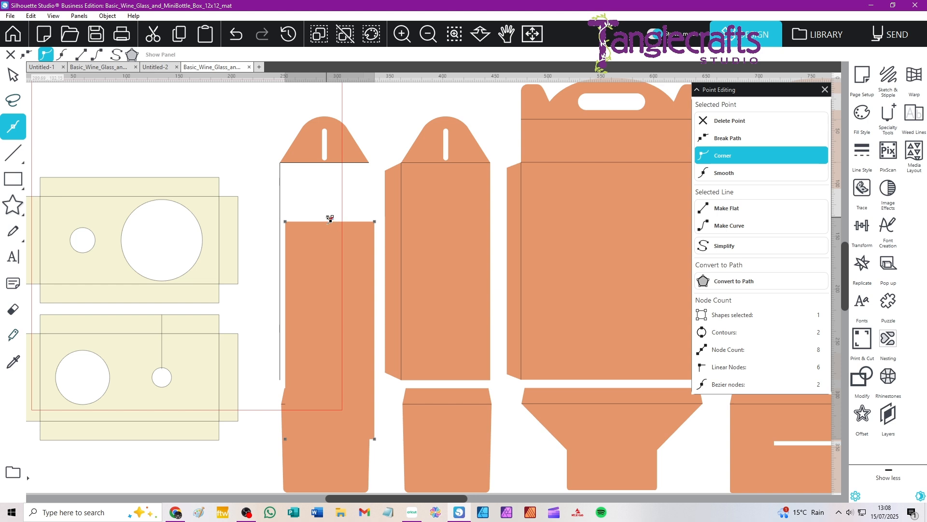
key(Delete)
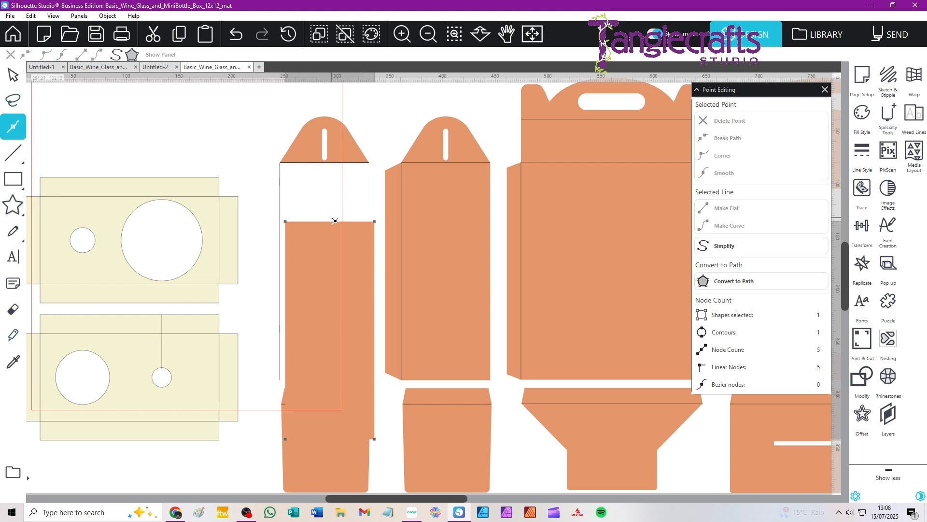
Move the rectangular panel up beneath the isolated flap and delete the leftover fold lines of the first side piece.
click(74, 124)
drag(301, 303, 323, 245)
click(280, 205)
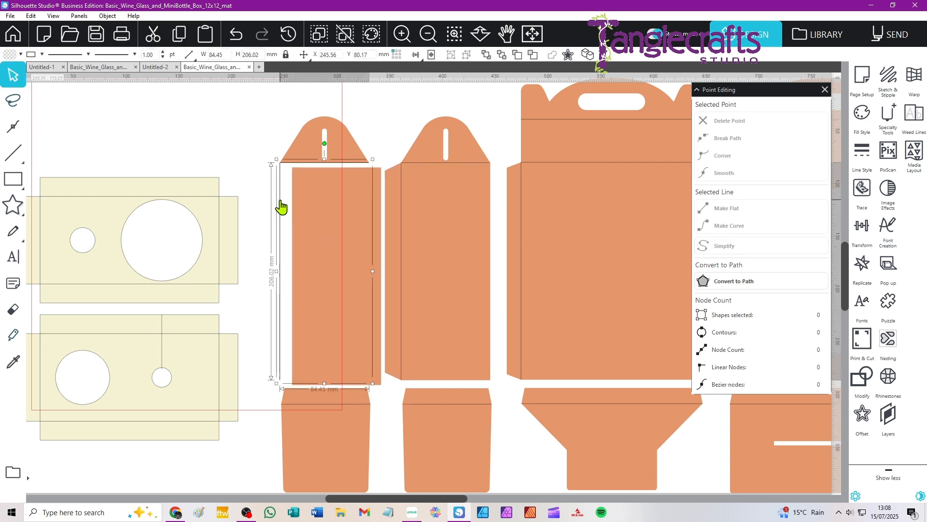
drag(336, 207, 327, 206)
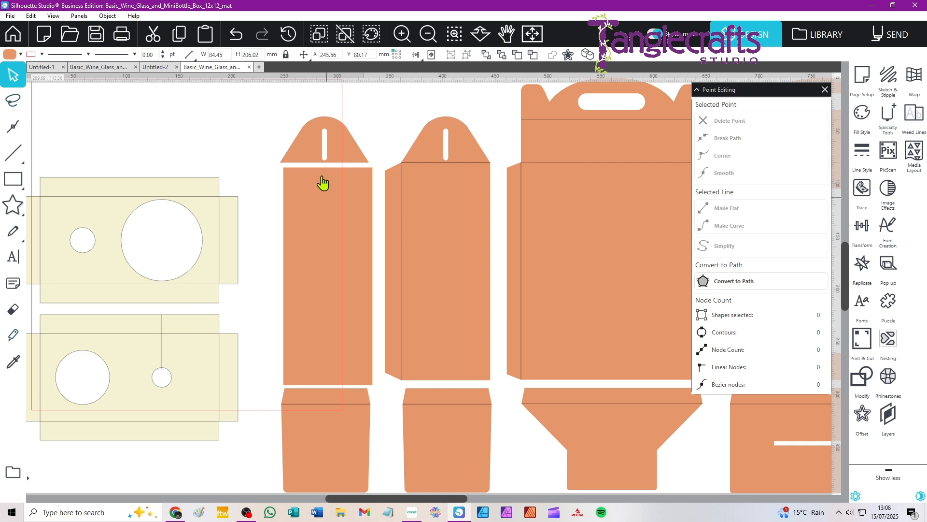
Create a 3 mm internal offset of the isolated top flap with sharp corners.
click(305, 157)
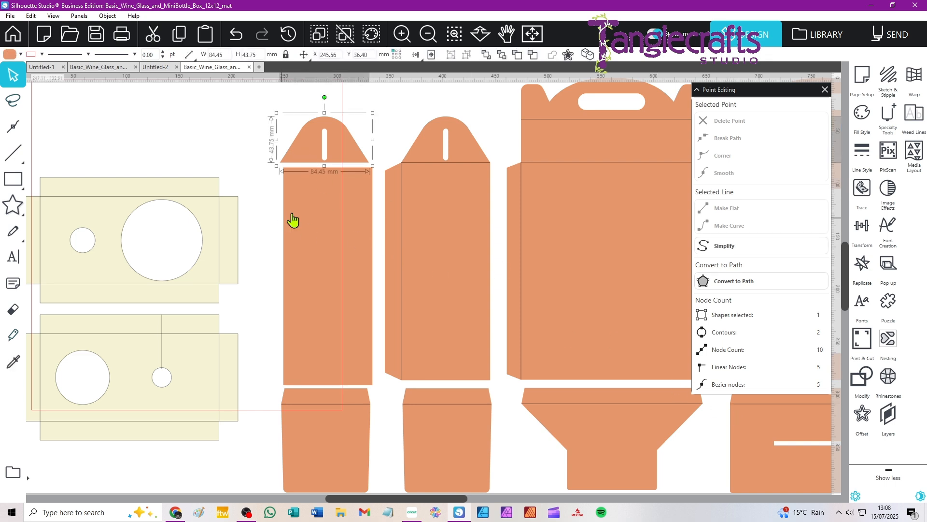
click(862, 416)
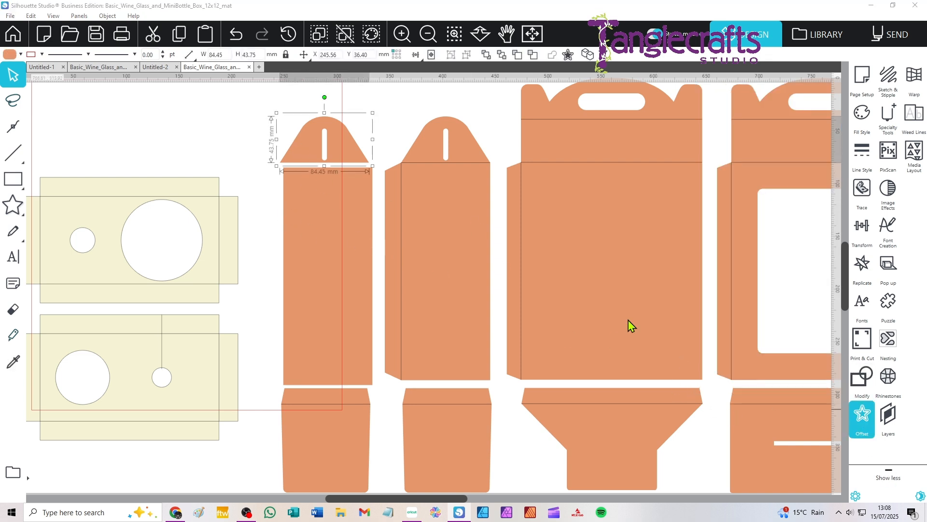
click(796, 113)
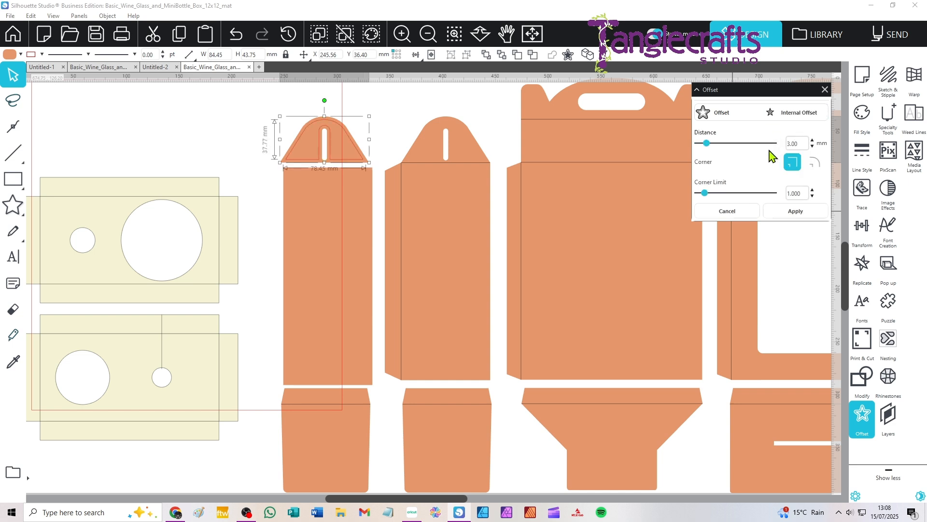
click(796, 215)
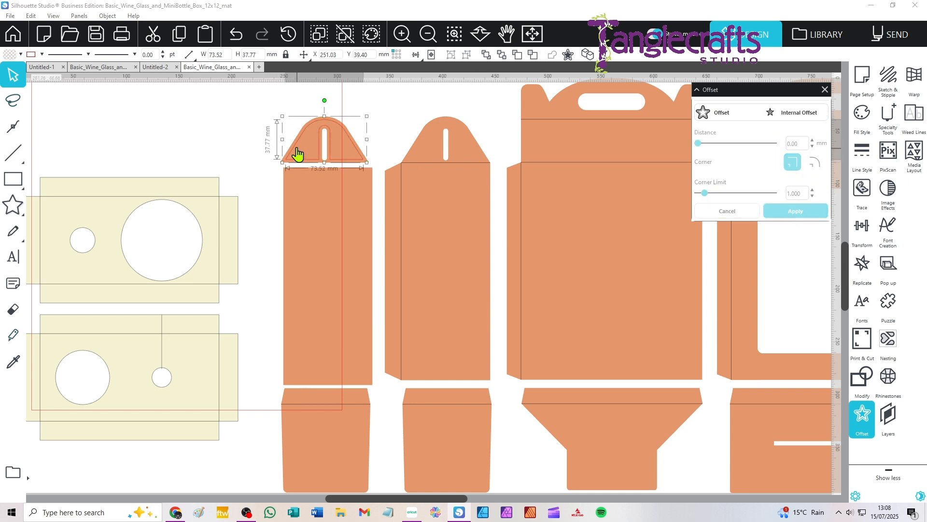
Move the original orange flap away from its inner offset and delete it.
drag(296, 153, 213, 137)
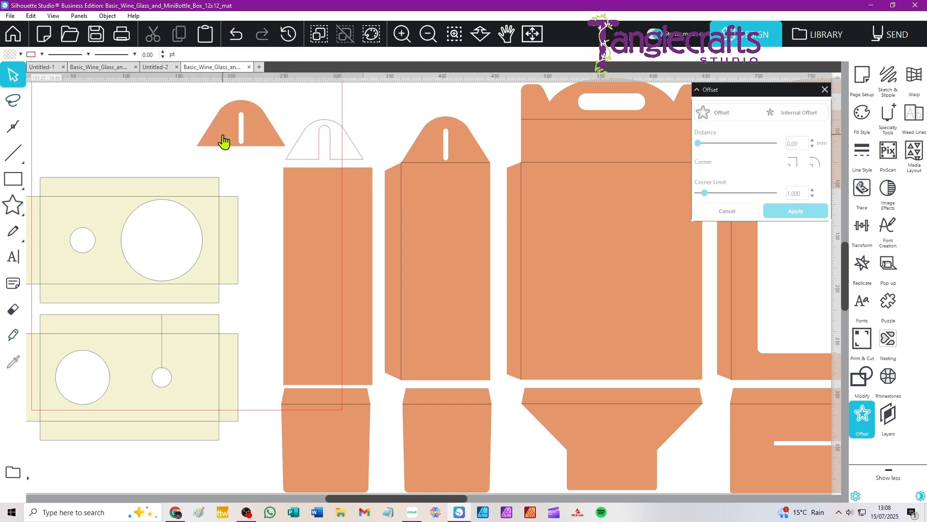
click(242, 127)
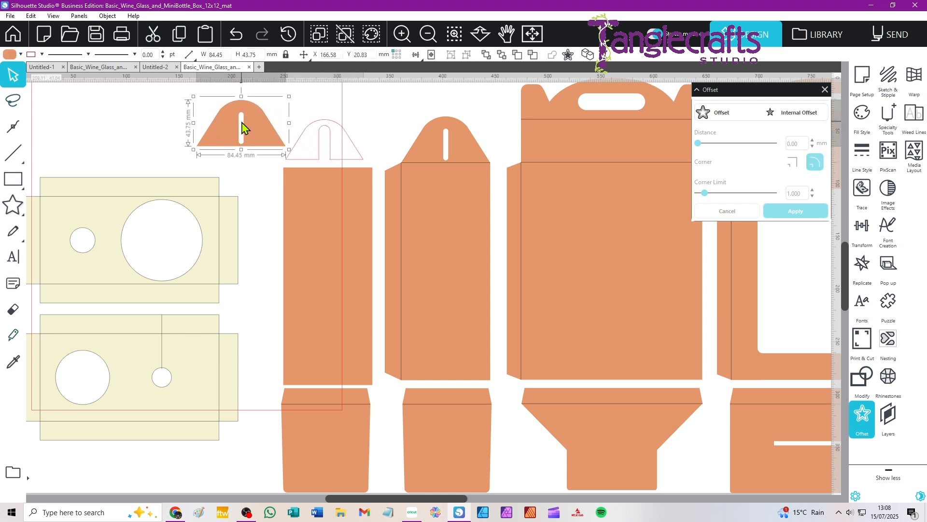
key(Delete)
Give the offset flap a black outline and purple fill, and place it centred over the second narrow side piece's flap.
click(318, 128)
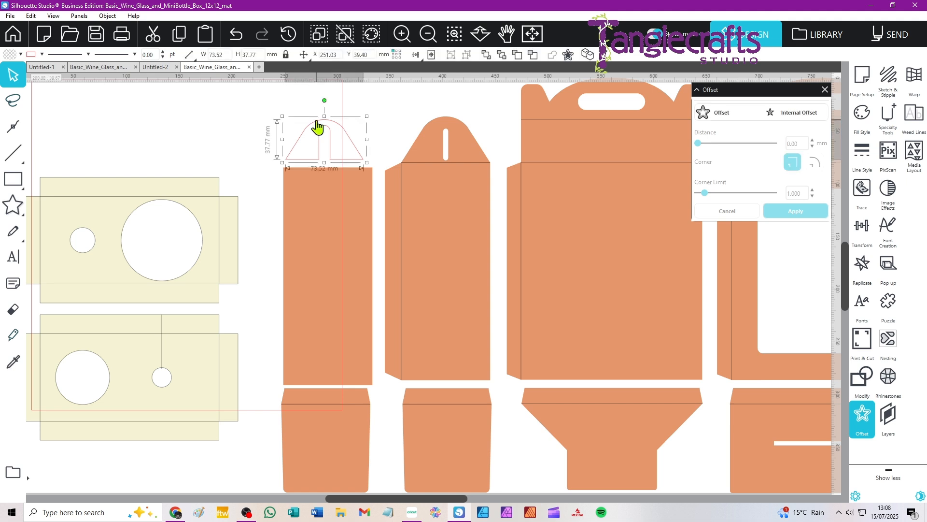
click(39, 56)
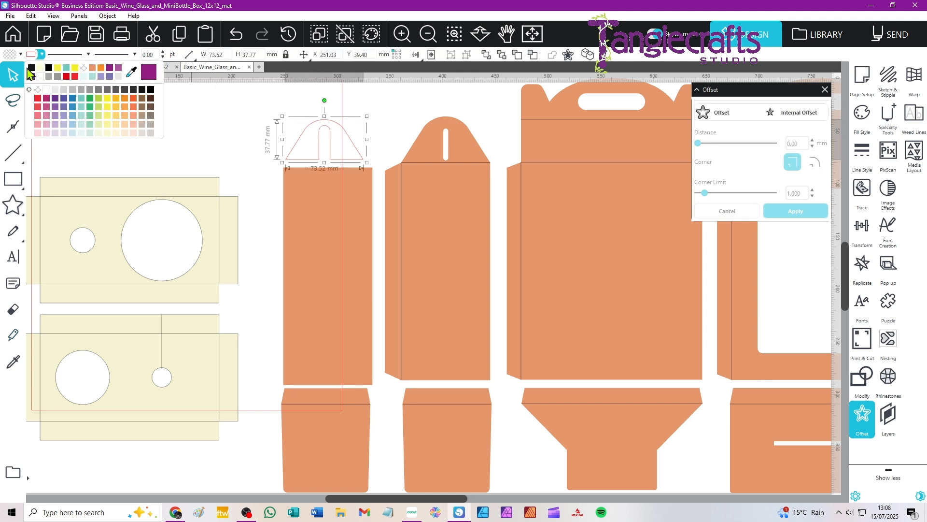
click(8, 55)
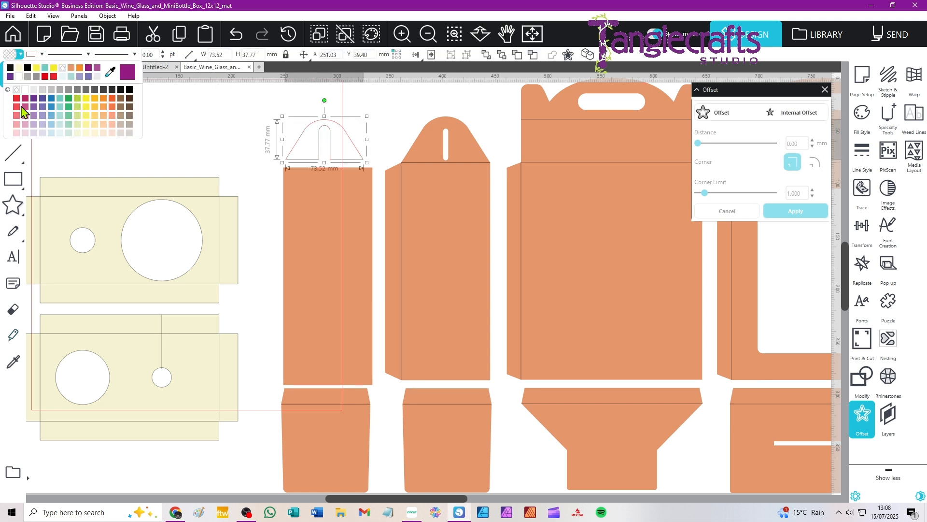
click(88, 69)
click(232, 147)
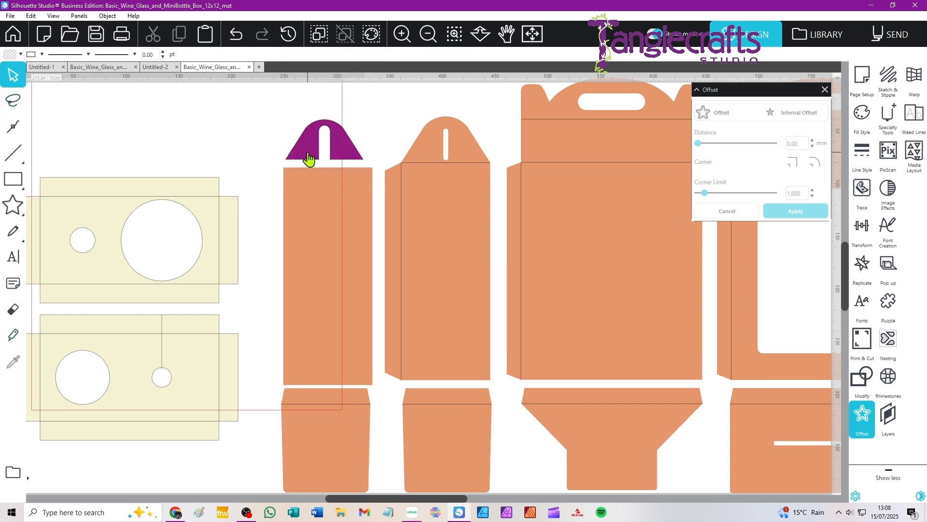
drag(309, 158, 428, 152)
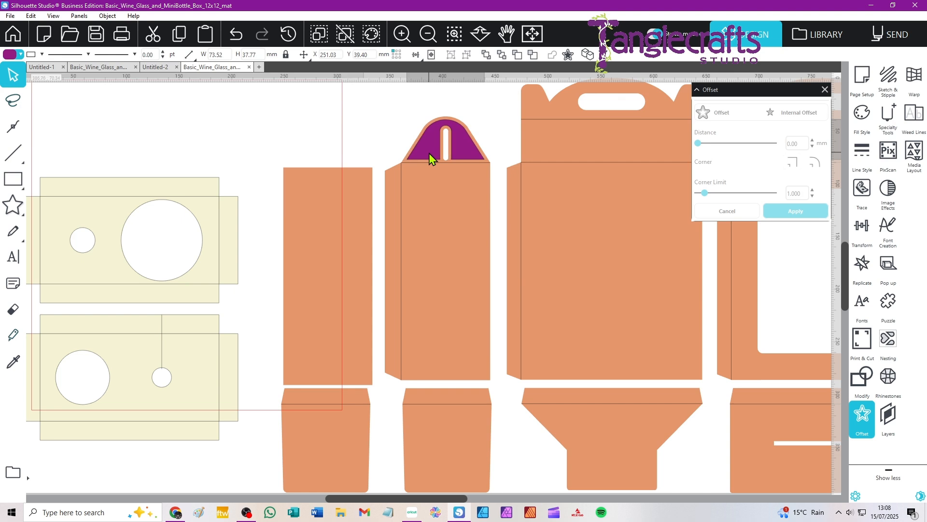
Move the isolated rectangular side panel slightly up and left, and create a 3 mm internal offset of it with sharp corners.
click(321, 211)
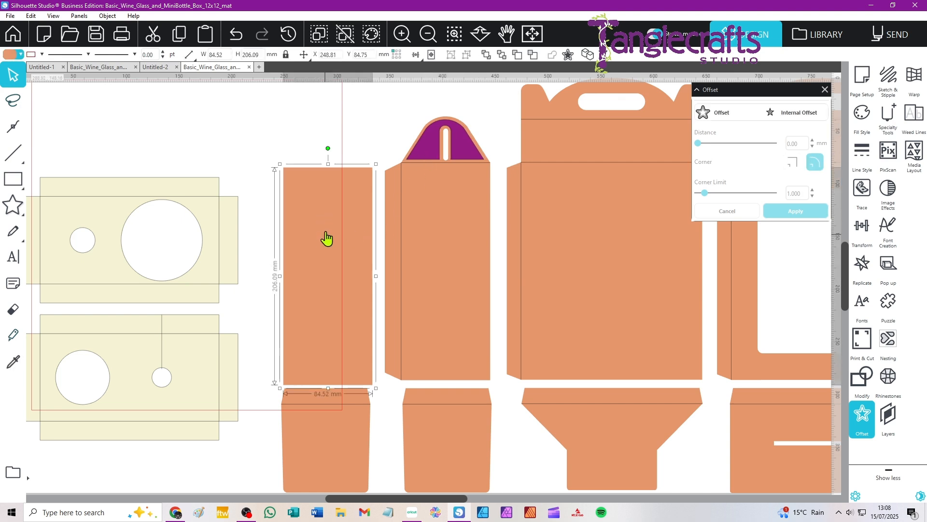
drag(326, 238, 315, 216)
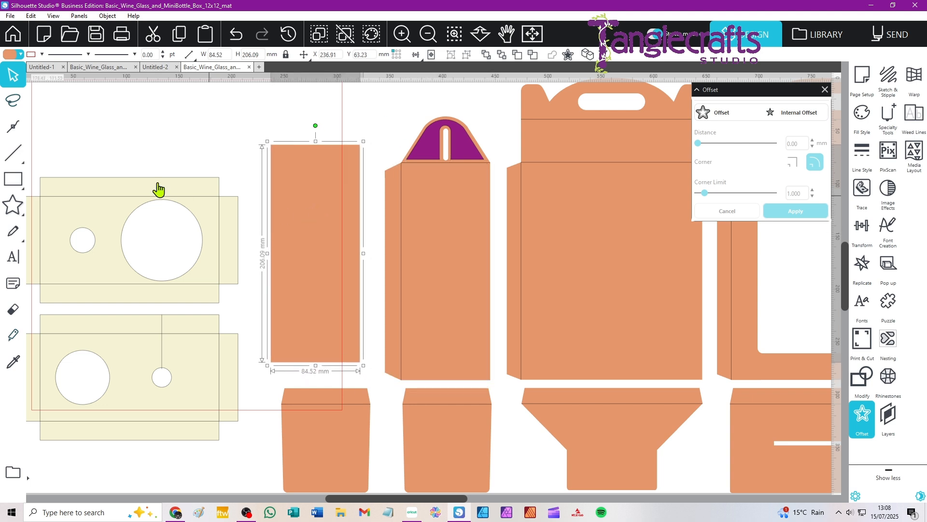
click(861, 404)
click(863, 410)
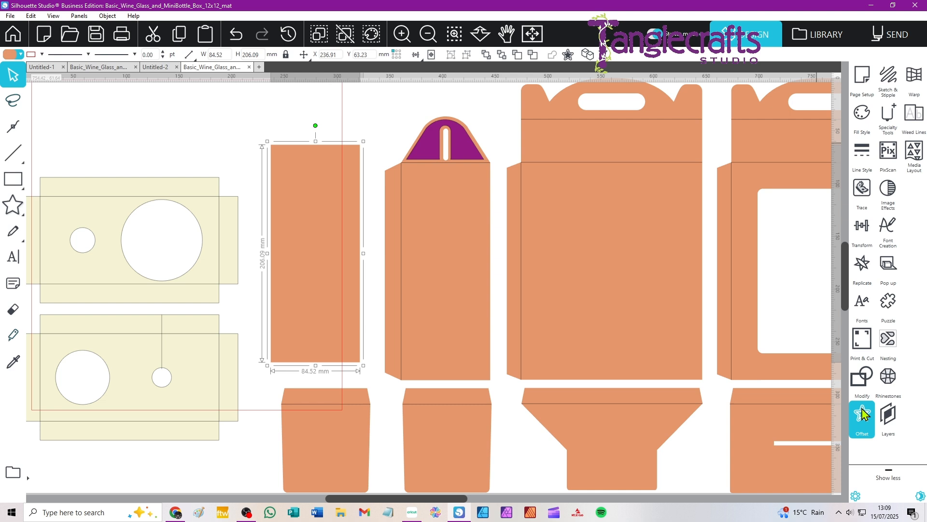
click(796, 113)
click(793, 162)
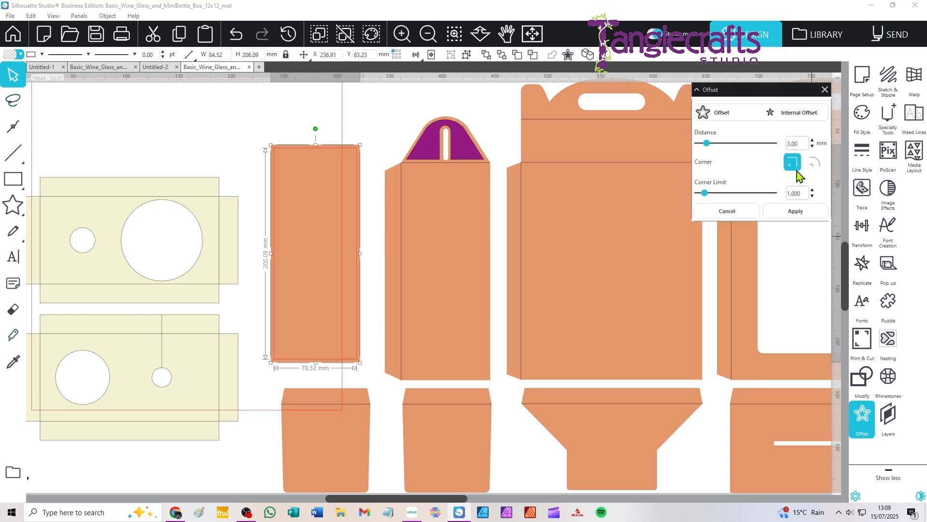
click(792, 212)
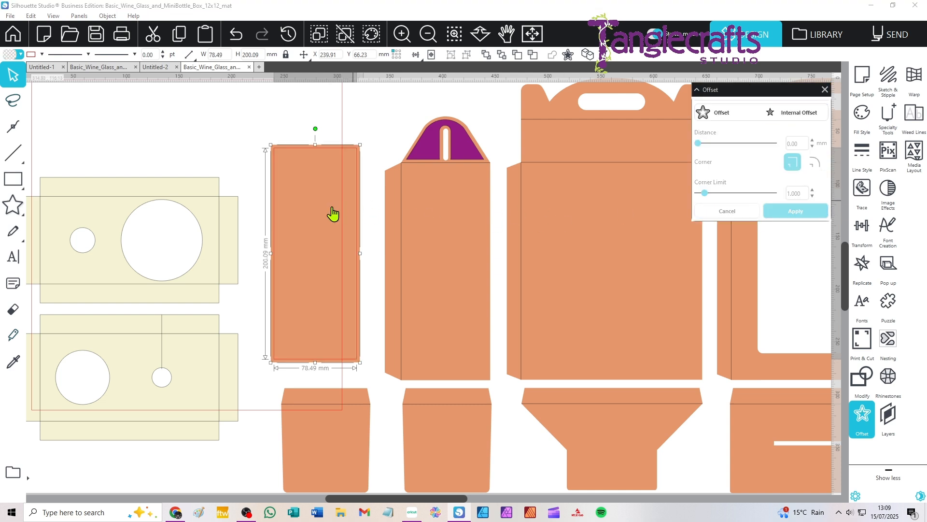
Move the original orange rectangle away from its inner offset and delete it.
drag(319, 203, 242, 183)
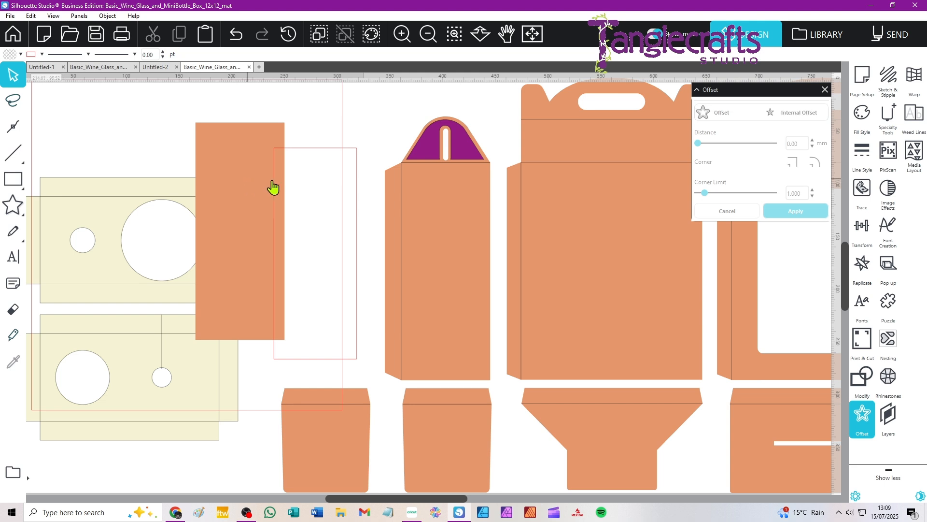
click(262, 172)
key(Delete)
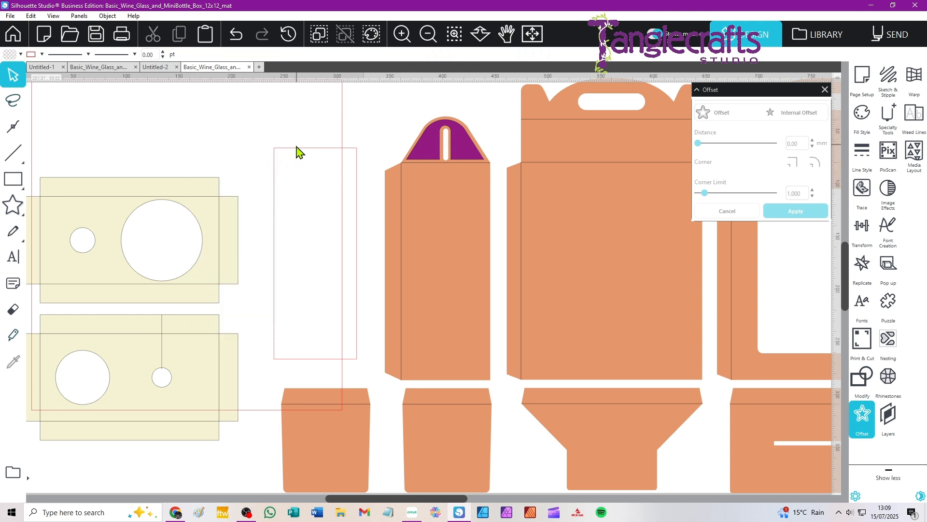
Give the offset rectangle a black outline and purple fill, and place it centred over the second narrow side piece's wall.
click(297, 158)
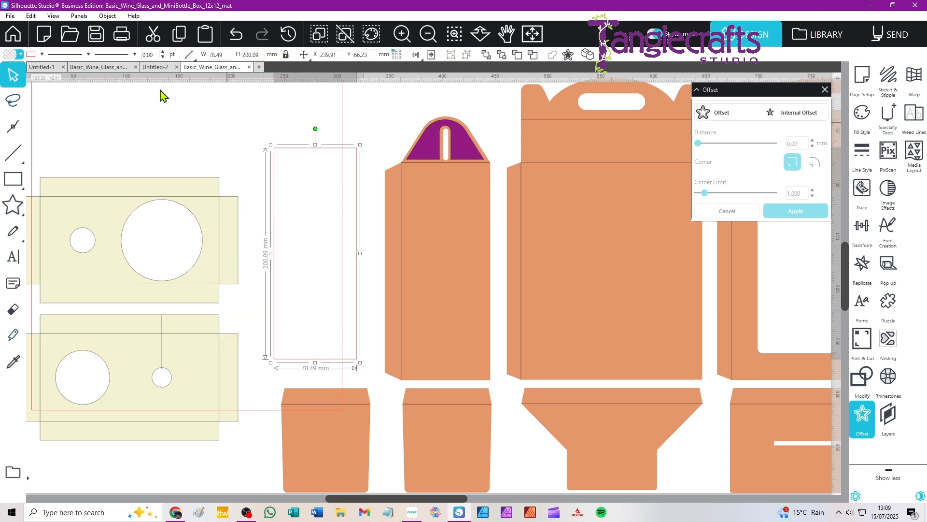
click(42, 54)
click(41, 69)
click(20, 54)
click(19, 68)
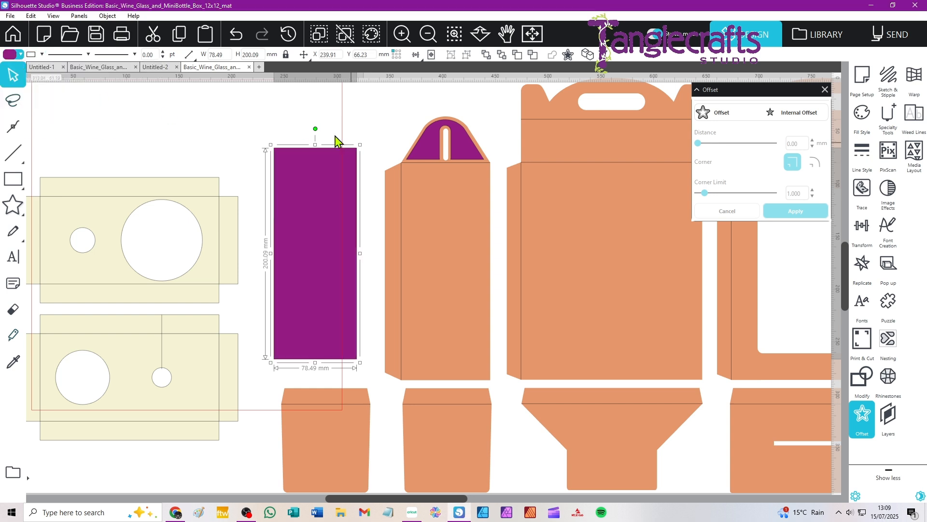
click(332, 136)
drag(321, 207, 436, 219)
click(321, 195)
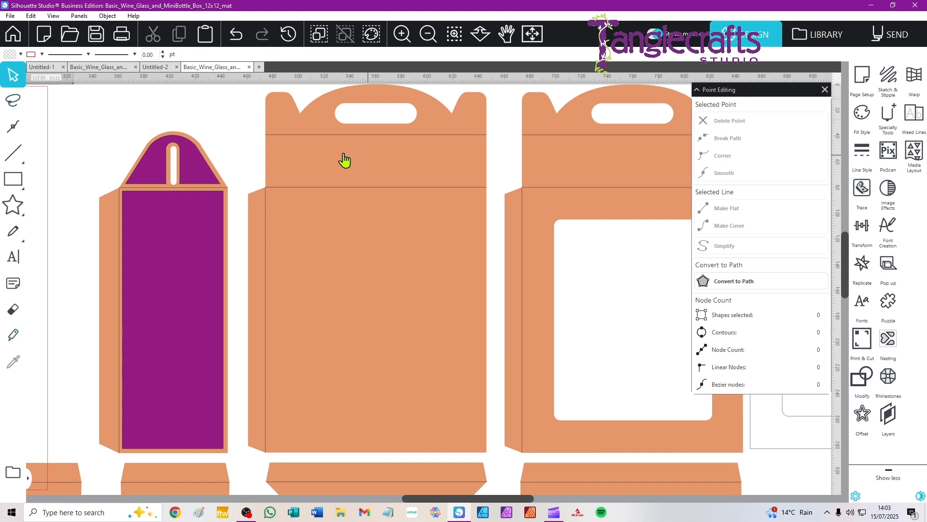
Open the first large handled wall piece for point editing.
click(283, 118)
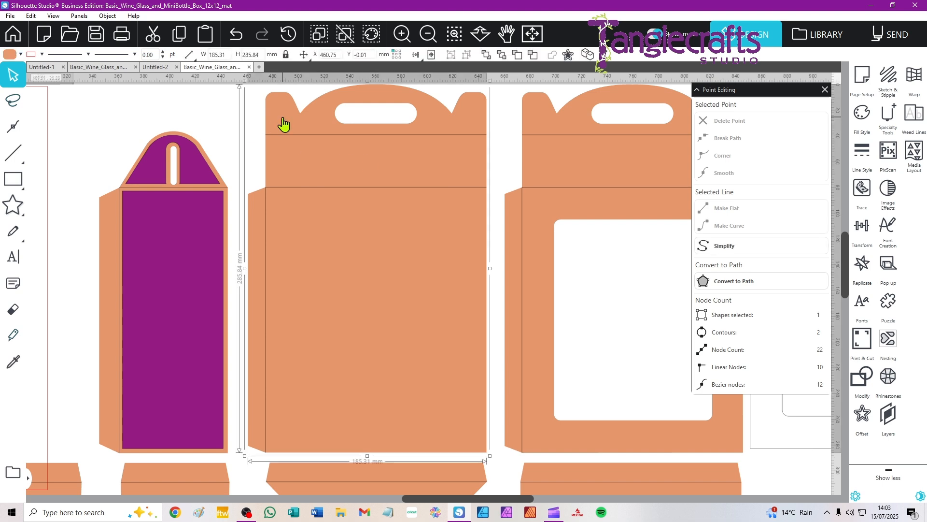
double_click(283, 124)
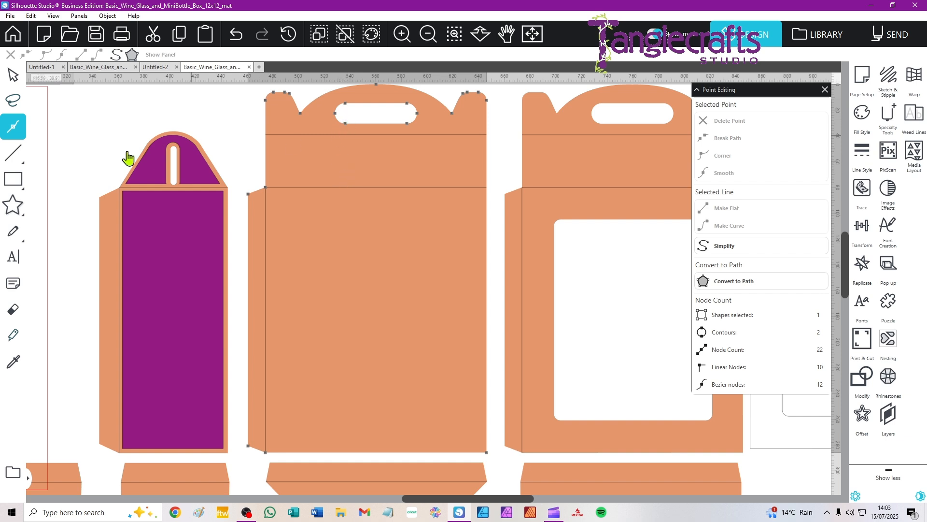
click(486, 453)
key(Delete)
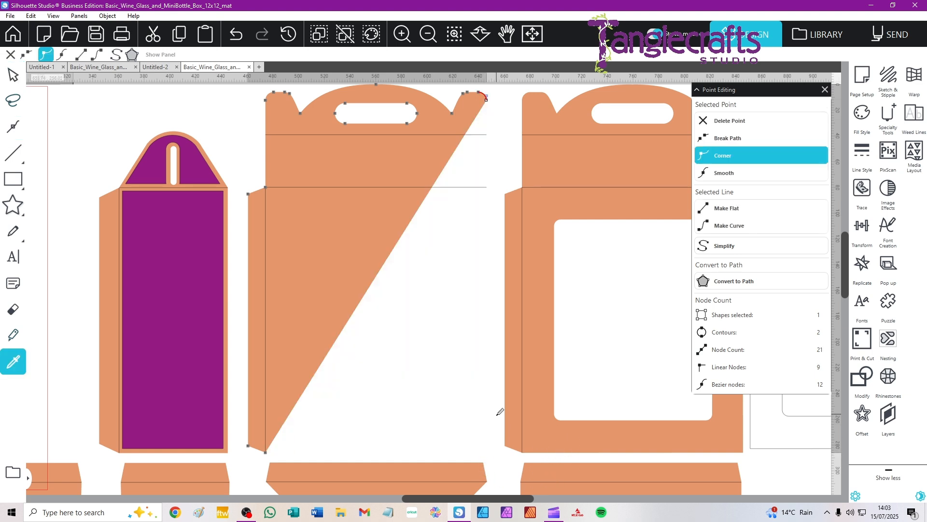
key(ctrl+z)
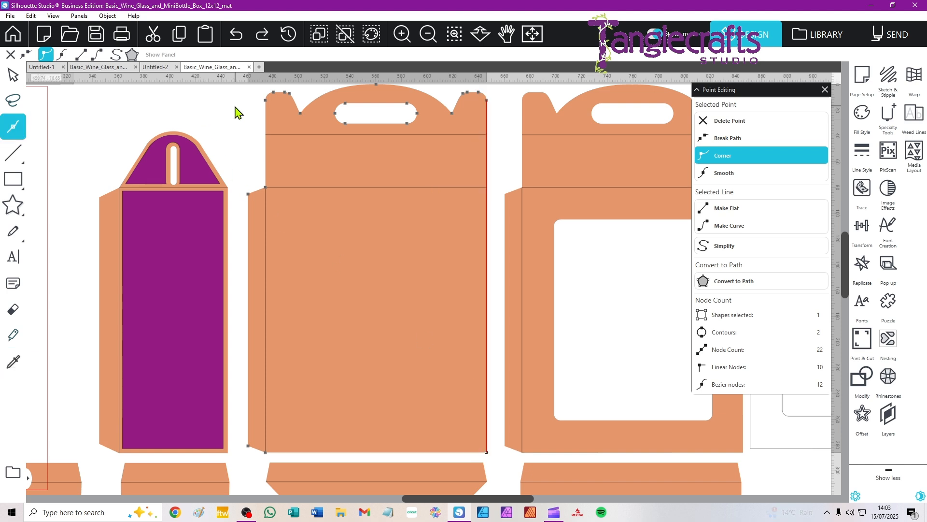
Examine the large handled wall piece's left edge around its upper fold line at close range.
scroll(272, 141, left, 1)
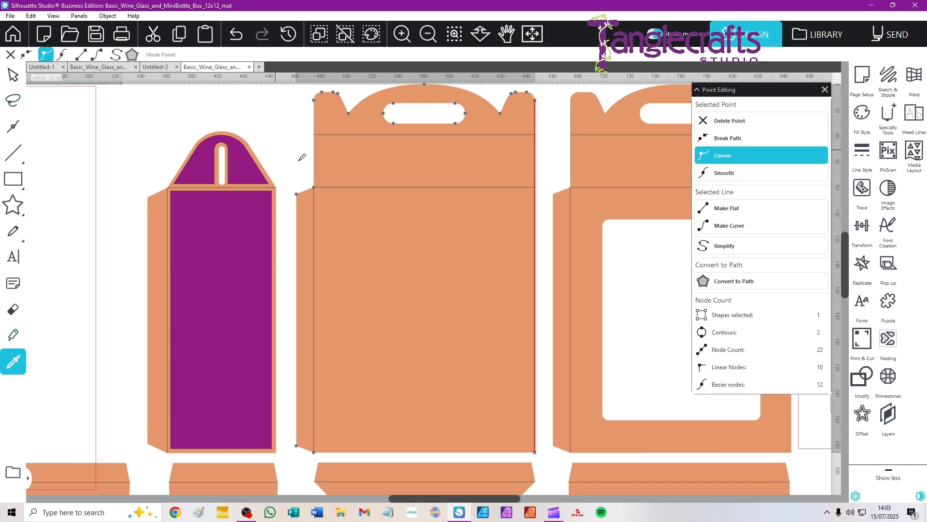
scroll(325, 142, up, 1)
scroll(325, 193, up, 3)
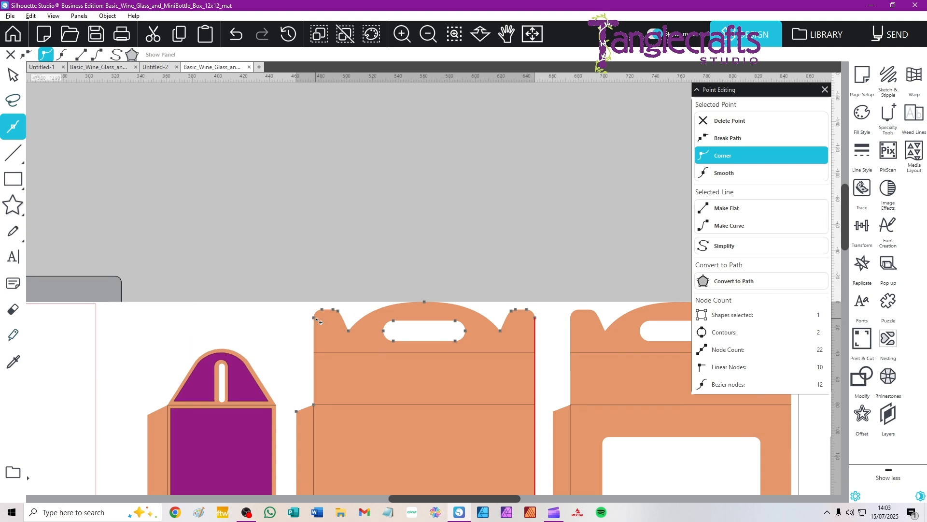
scroll(323, 369, up, 1)
scroll(323, 369, up, 5)
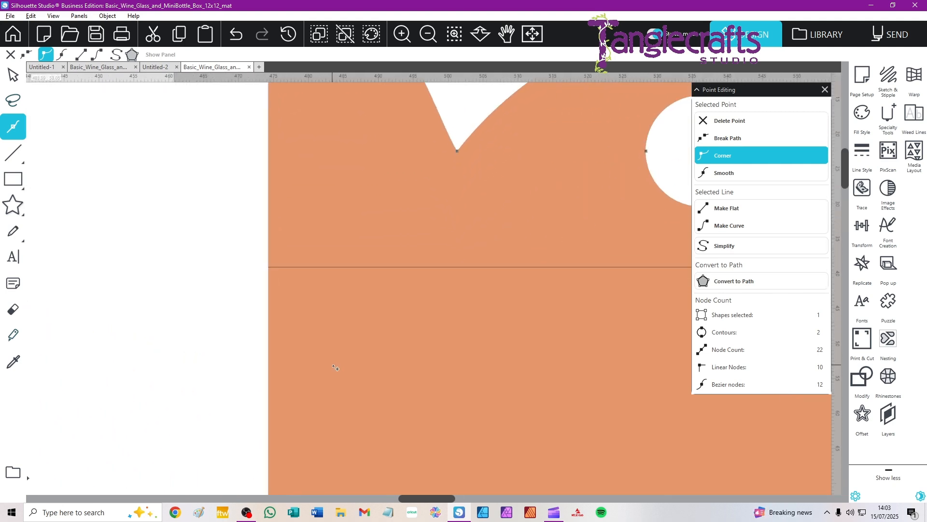
key(alt)
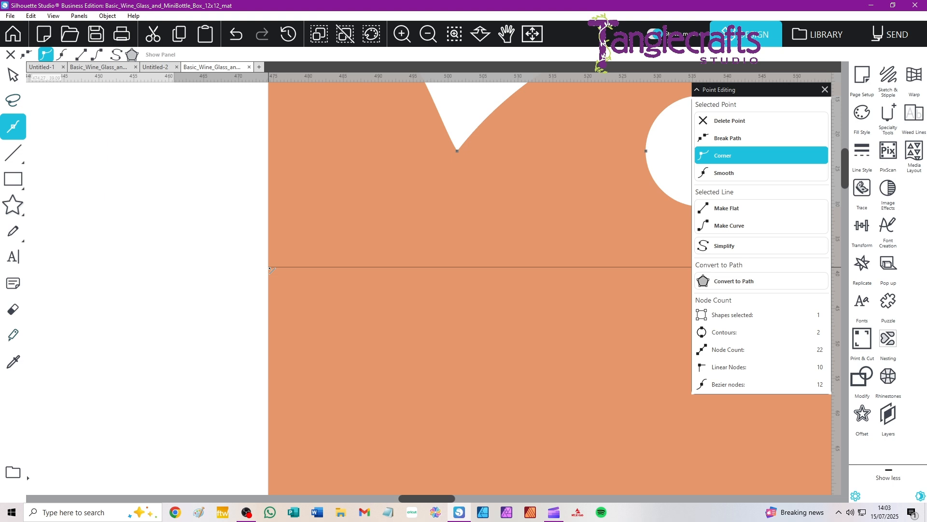
Add a point on the large handled wall piece's left edge where the upper fold line meets it.
click(269, 267)
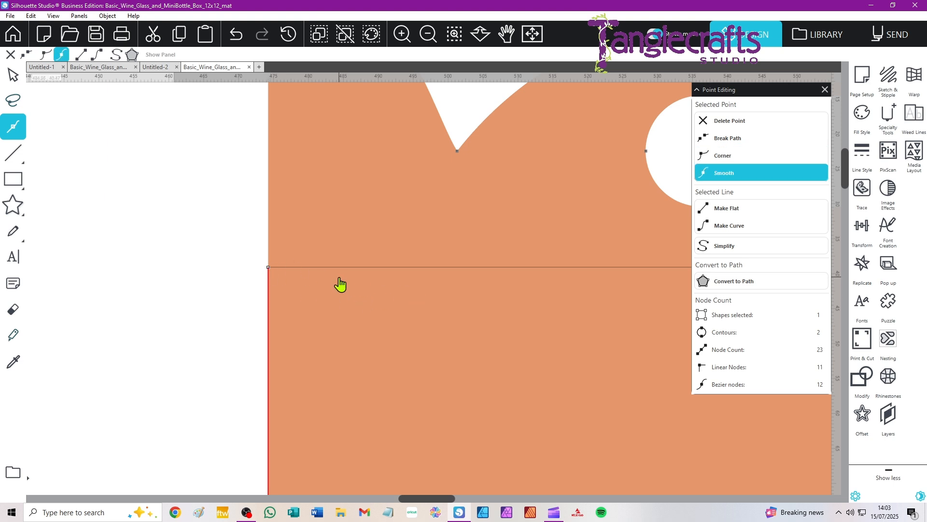
drag(270, 269, 211, 264)
key(ctrl+z)
Add points on the wall piece's right edge at both the lower and upper fold lines and leave point editing.
drag(489, 411, 458, 174)
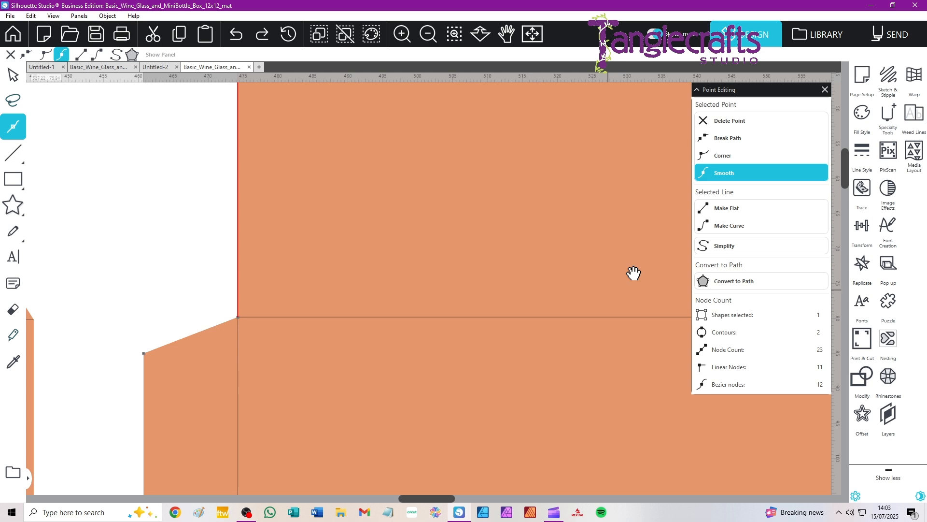
drag(633, 271, 232, 286)
drag(636, 261, 232, 292)
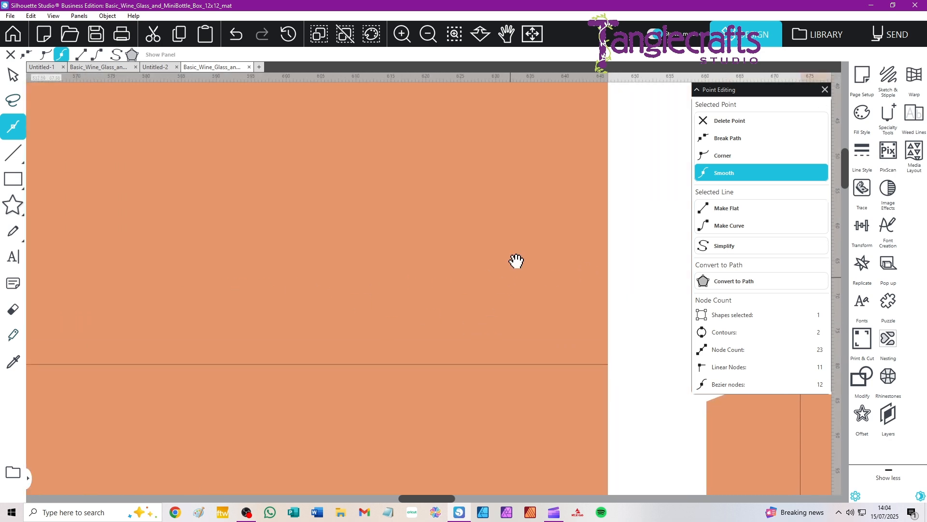
drag(517, 258, 401, 319)
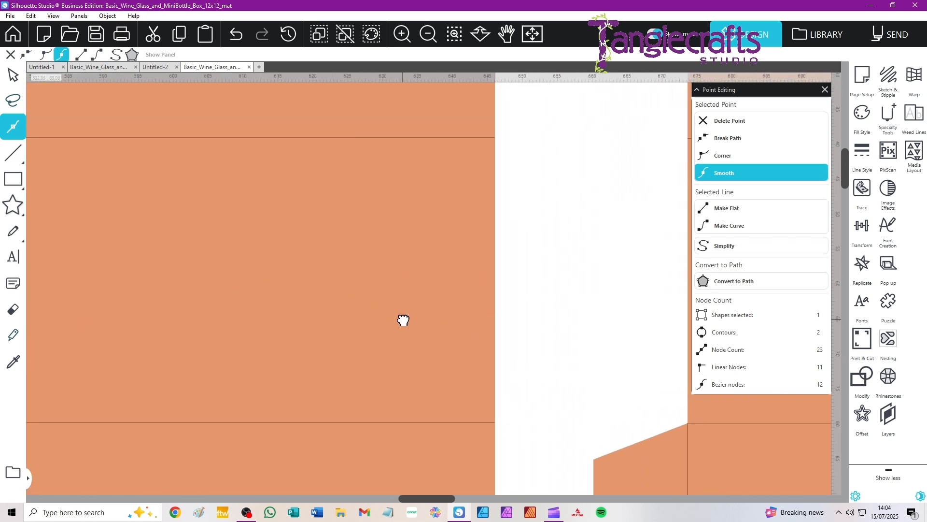
double_click(496, 424)
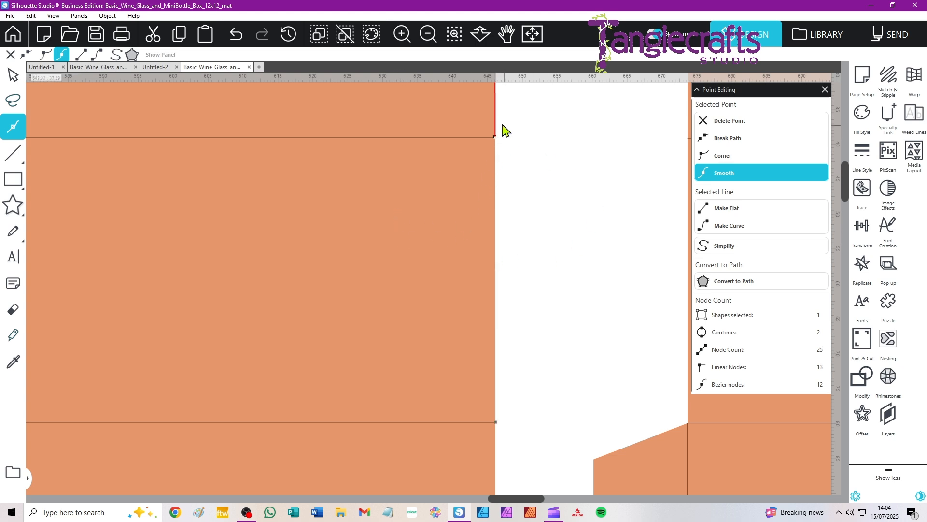
double_click(497, 139)
drag(497, 139, 559, 153)
key(ctrl+z)
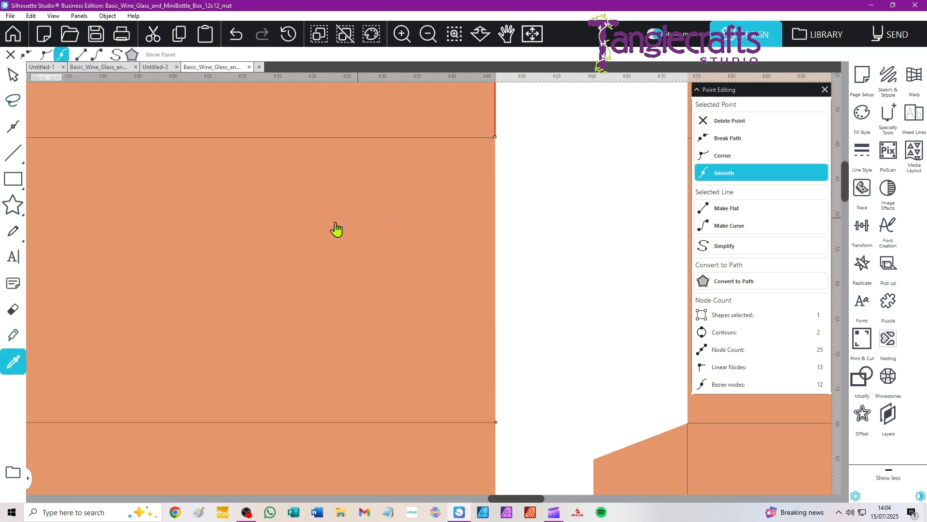
scroll(273, 192, right, 2)
scroll(273, 193, down, 4)
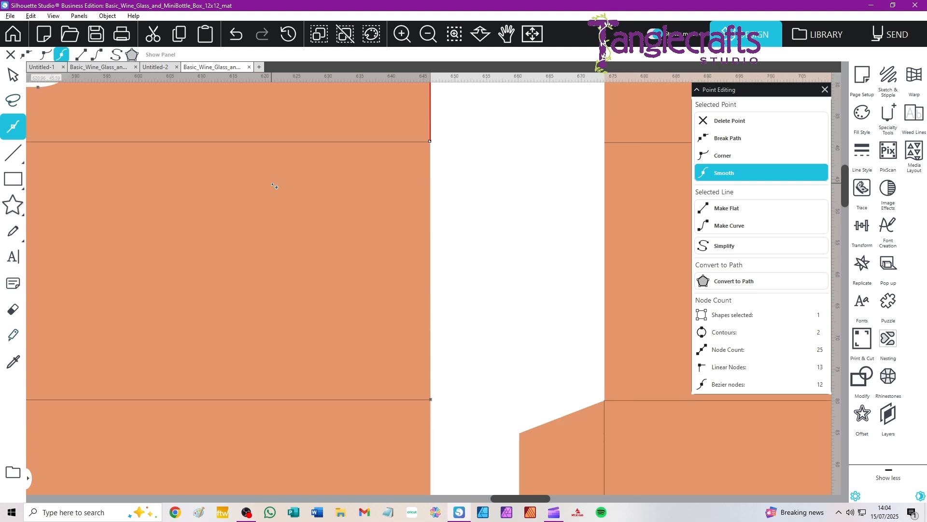
scroll(274, 186, down, 2)
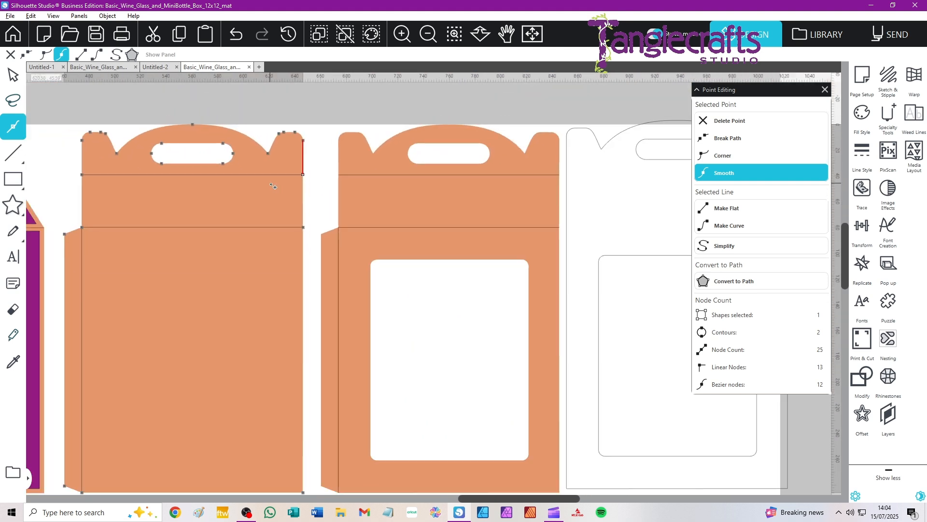
click(13, 73)
Duplicate the edited wall piece with its fold lines beyond the windowed piece, and delete the unfilled outline shape there.
drag(151, 267, 302, 236)
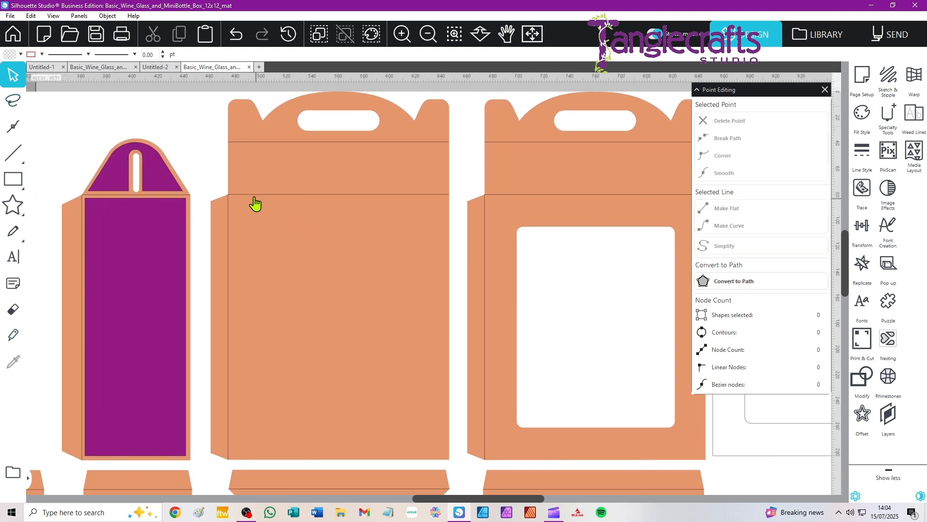
click(265, 161)
key(ctrl+c)
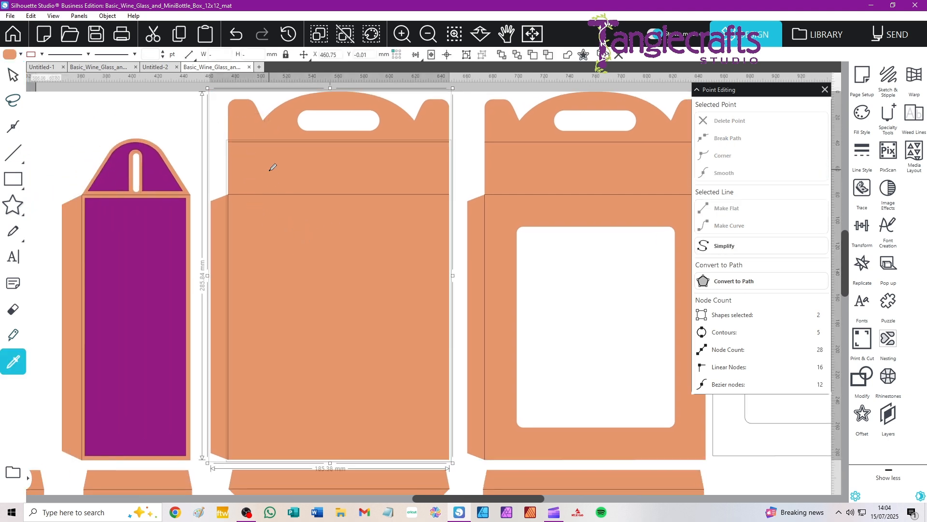
key(ctrl+v)
drag(281, 392, 792, 406)
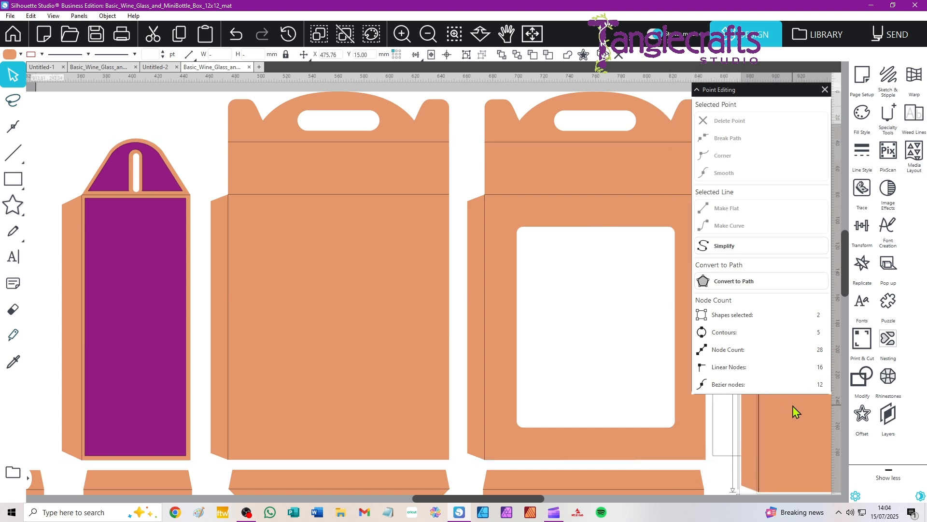
click(716, 456)
key(Delete)
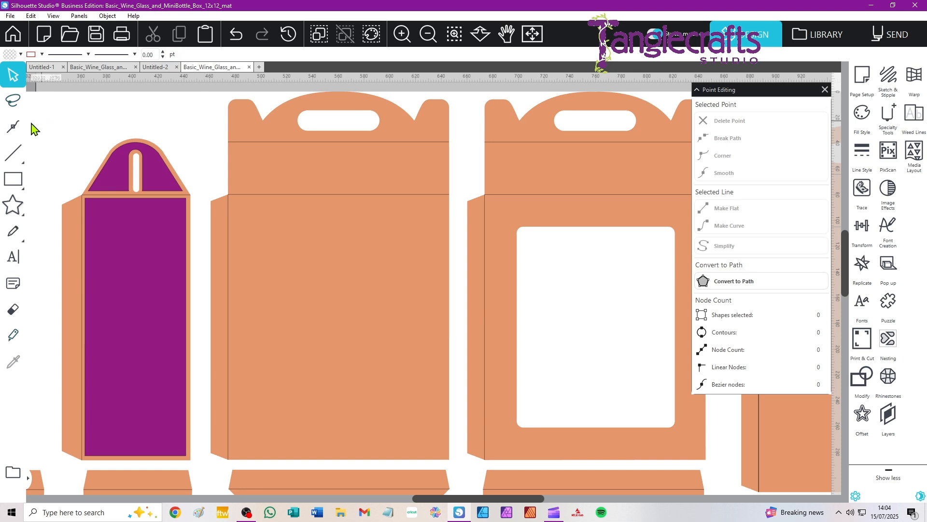
double_click(337, 233)
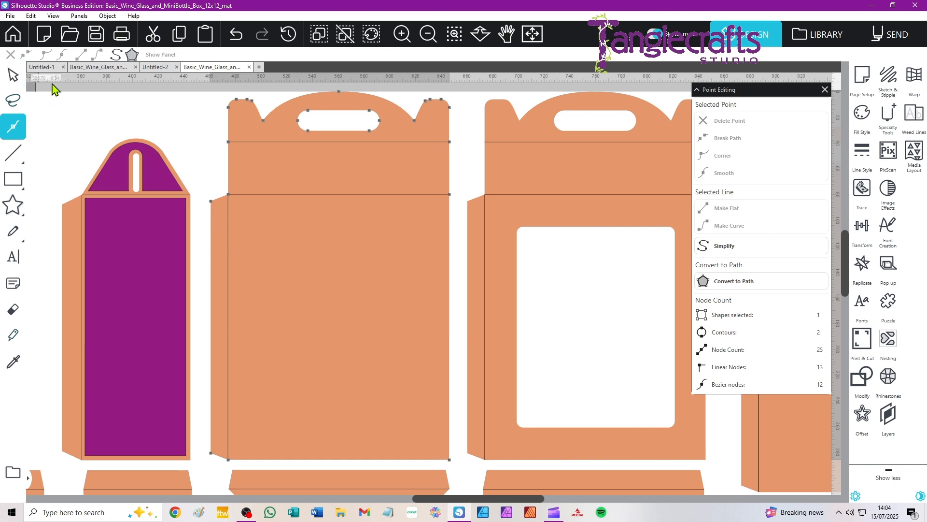
key(i)
scroll(284, 218, right, 3)
click(9, 70)
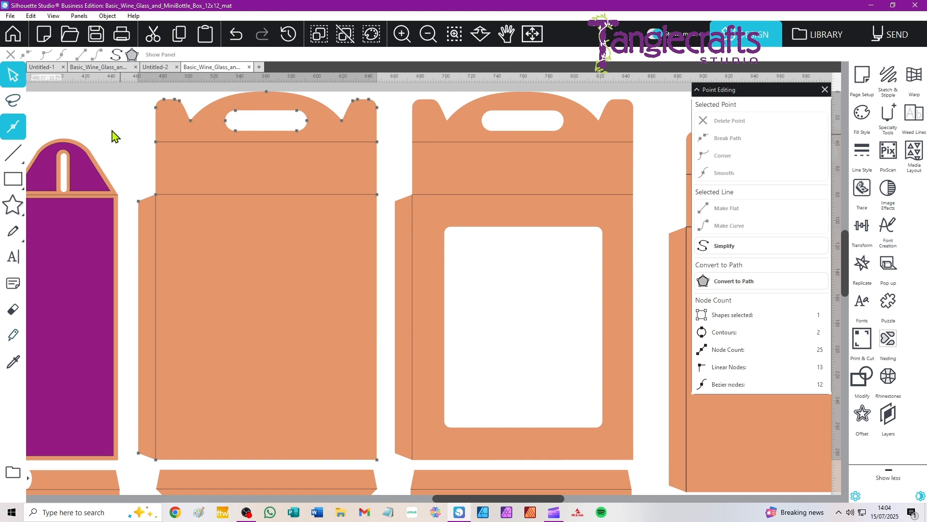
click(11, 73)
scroll(223, 198, down, 5)
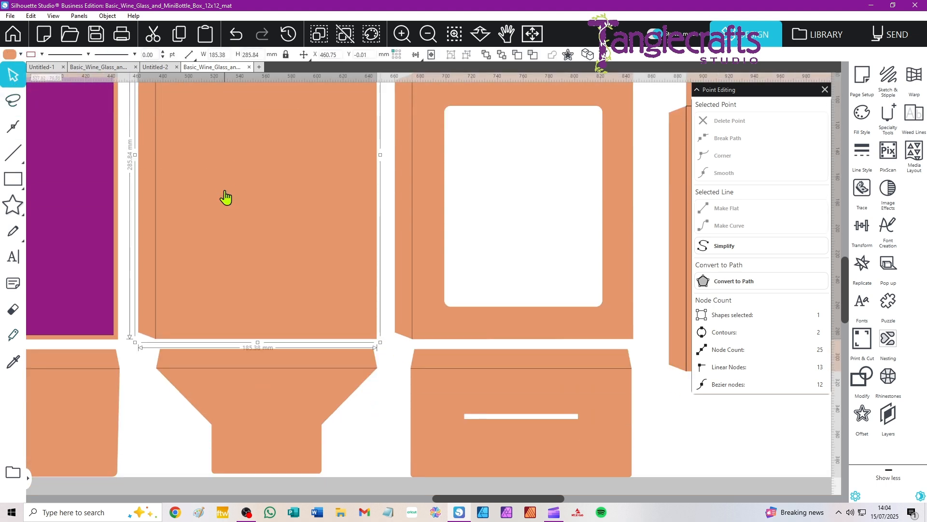
scroll(224, 198, right, 3)
scroll(207, 193, down, 5)
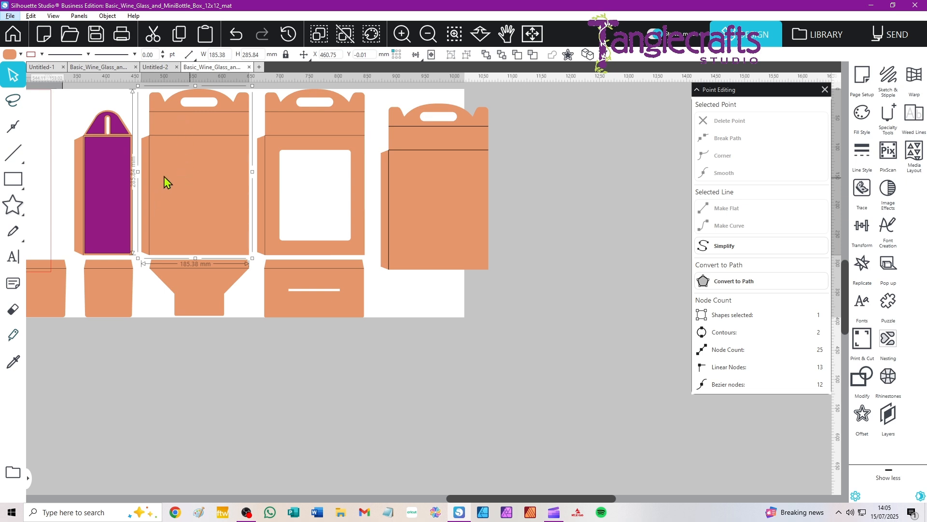
scroll(164, 178, up, 4)
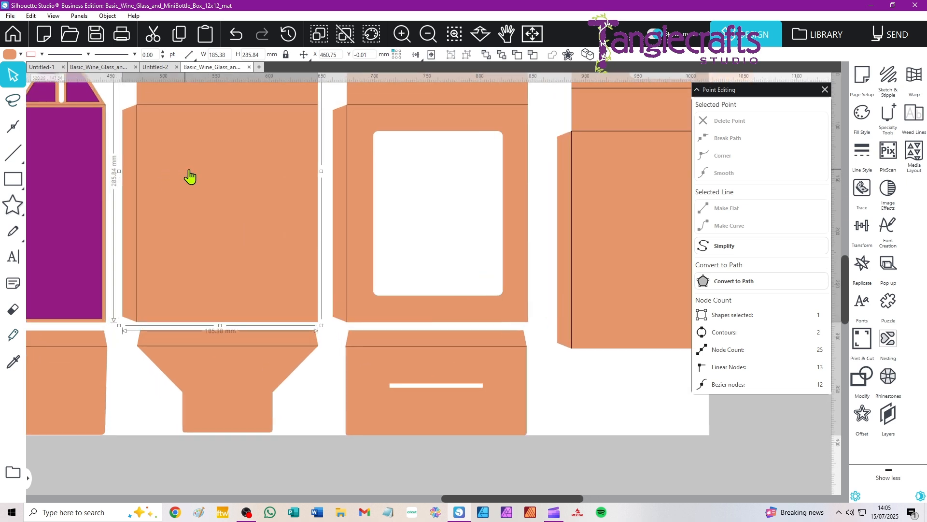
drag(189, 171, 263, 296)
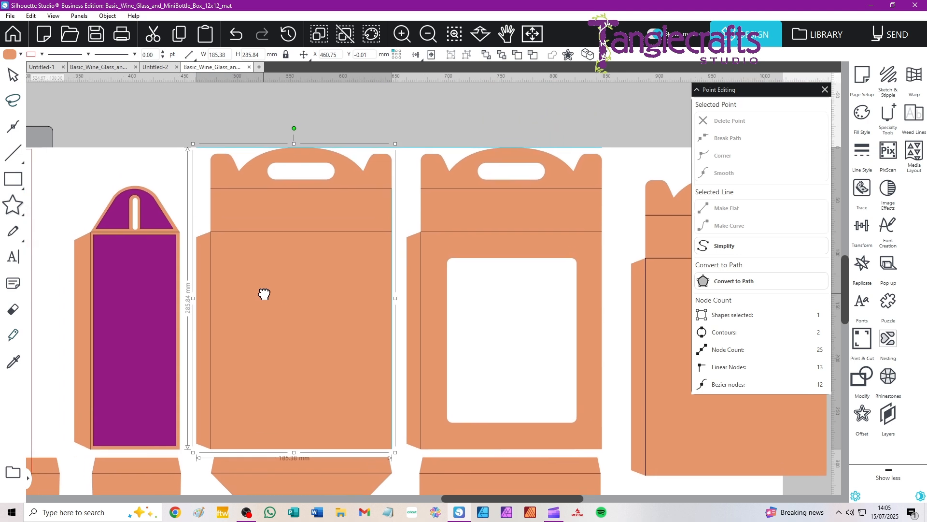
Delete the two side flap points and both bottom corner points from the original large handled wall piece.
double_click(246, 266)
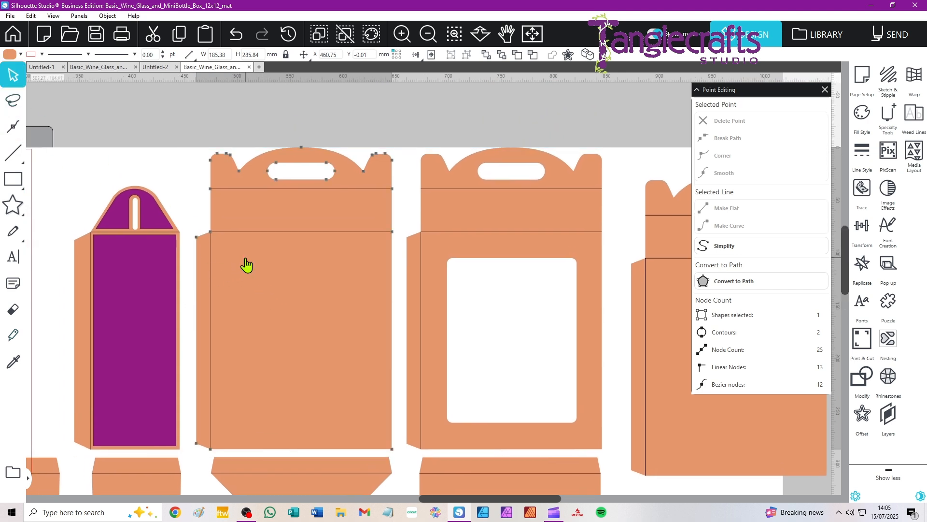
click(197, 237)
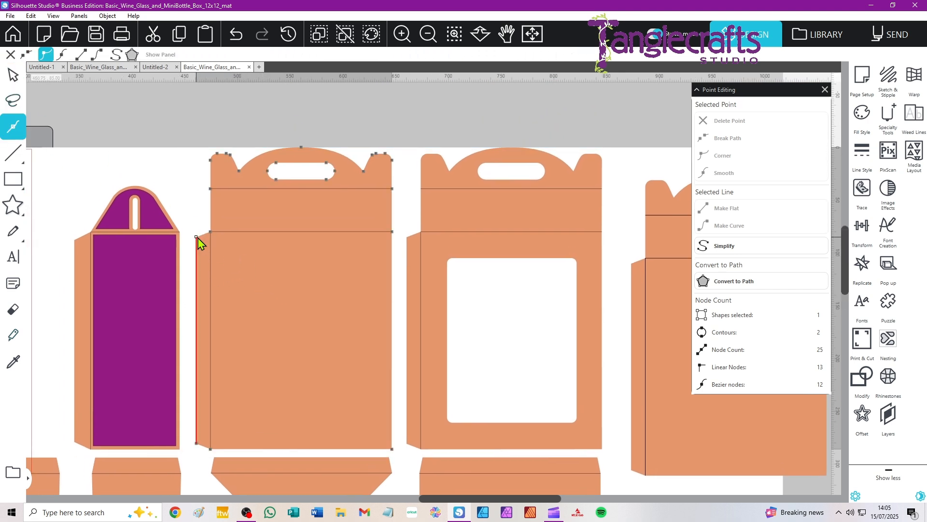
key(Delete)
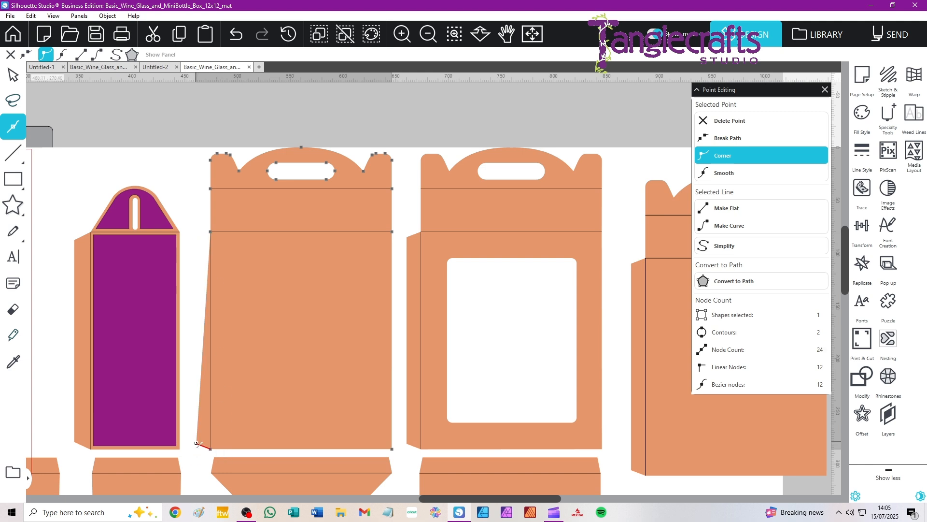
drag(197, 443, 212, 452)
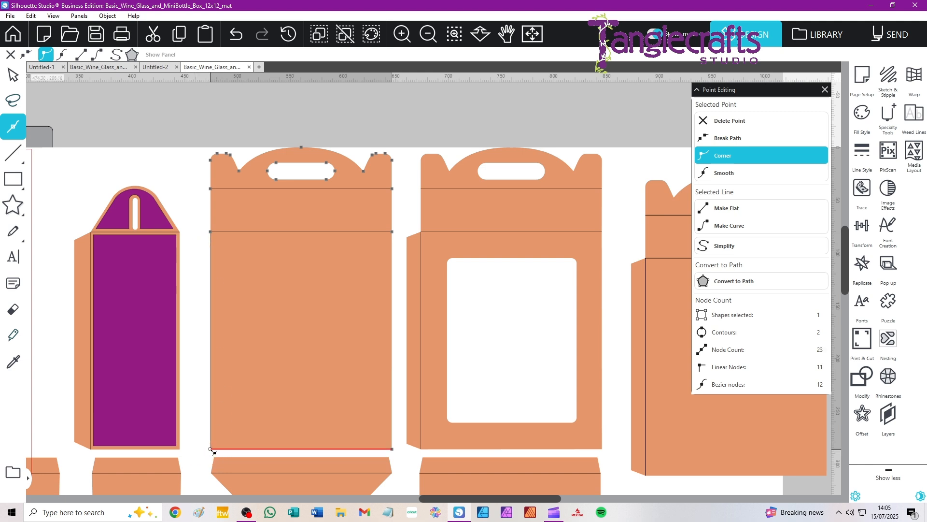
key(Delete)
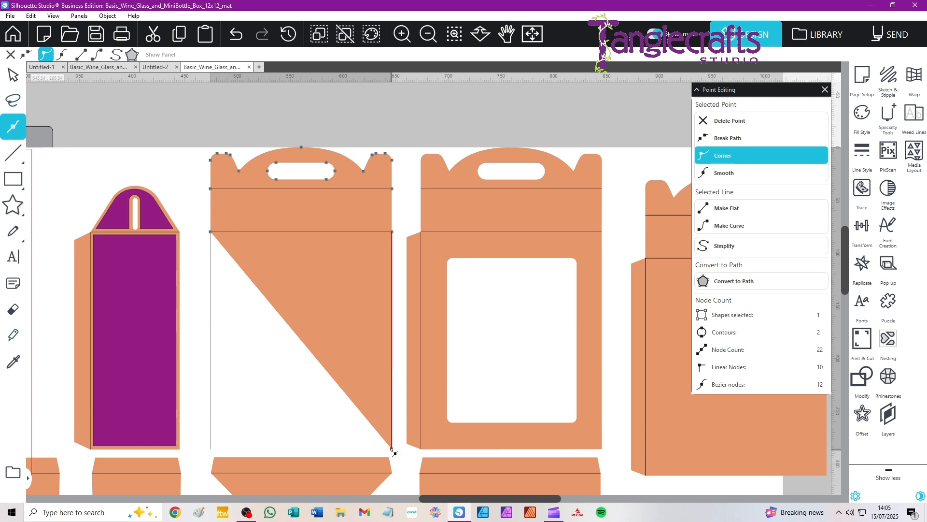
key(Delete)
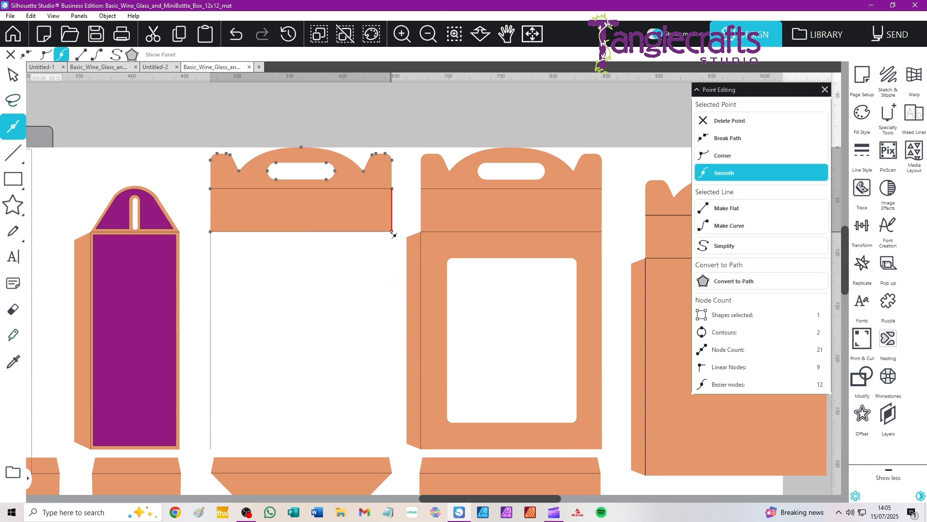
Delete the points at both ends of the lower fold line, keeping only the handle section above the upper fold line.
key(Delete)
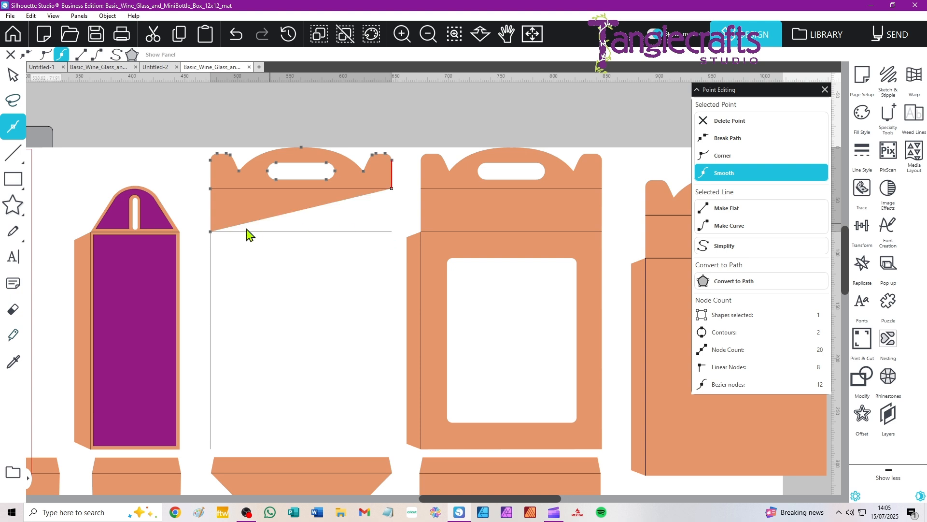
click(211, 232)
key(Delete)
click(11, 59)
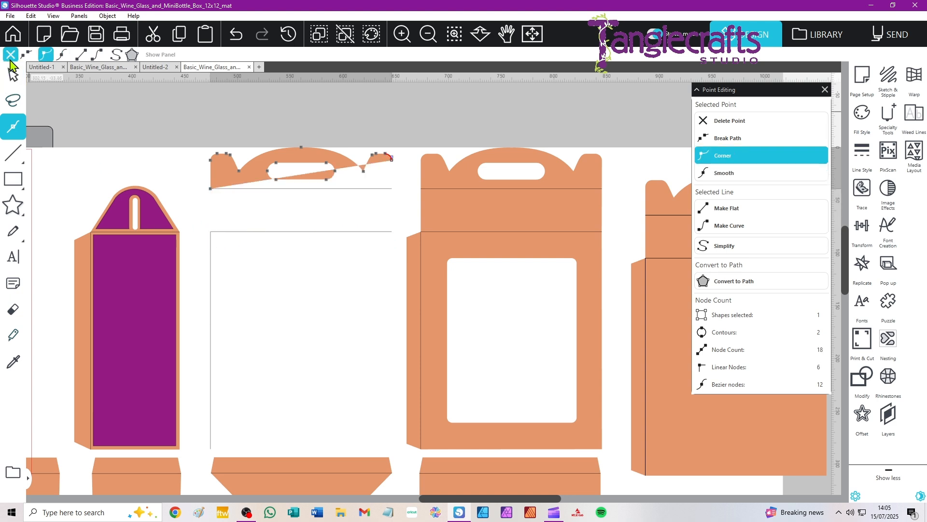
key(ctrl+z)
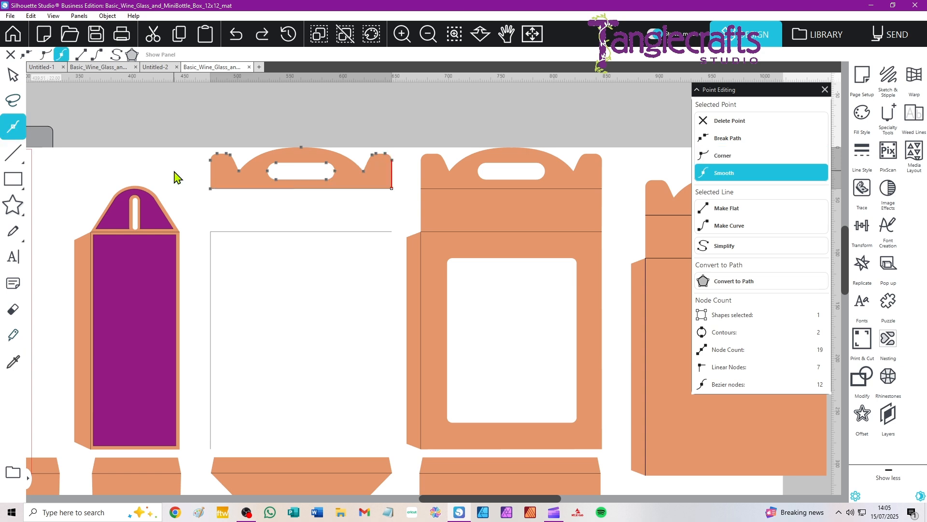
click(15, 75)
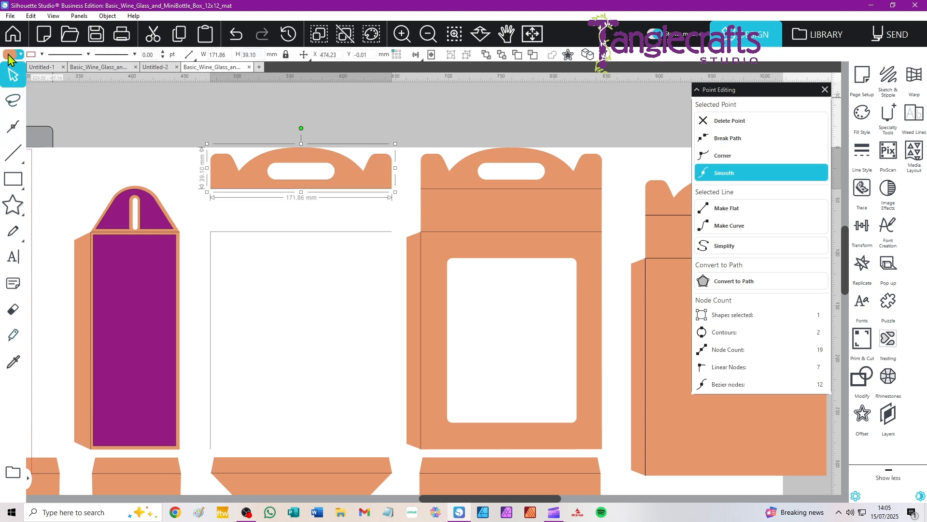
Move the handle section away from the leftover fold lines and delete those lines.
click(217, 199)
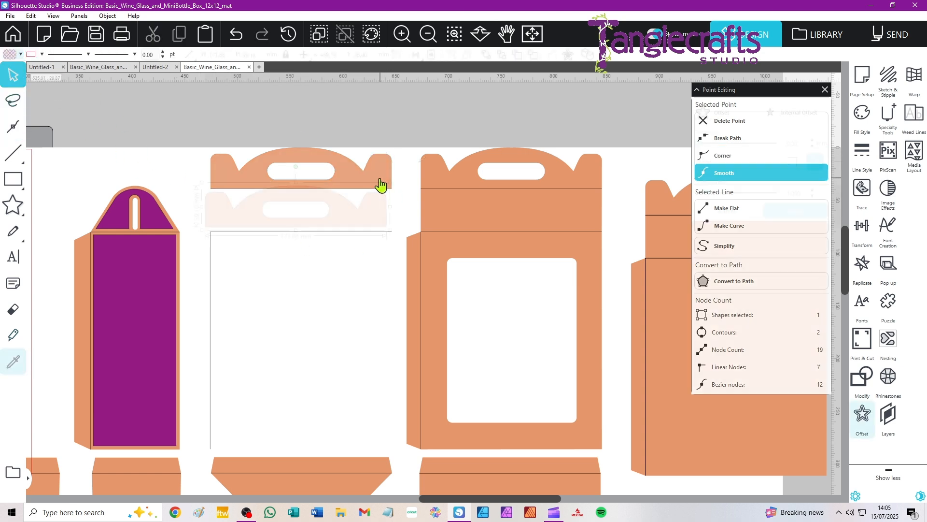
drag(379, 179, 393, 229)
click(328, 161)
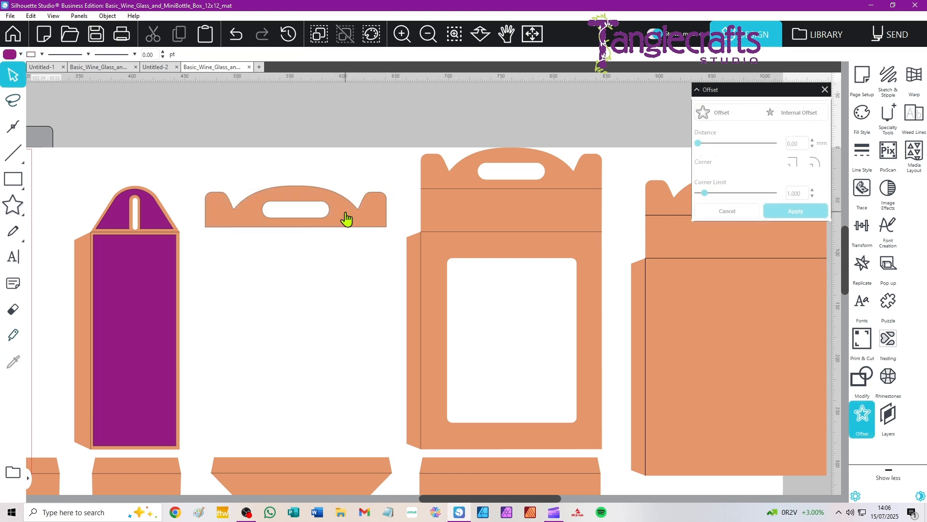
click(347, 216)
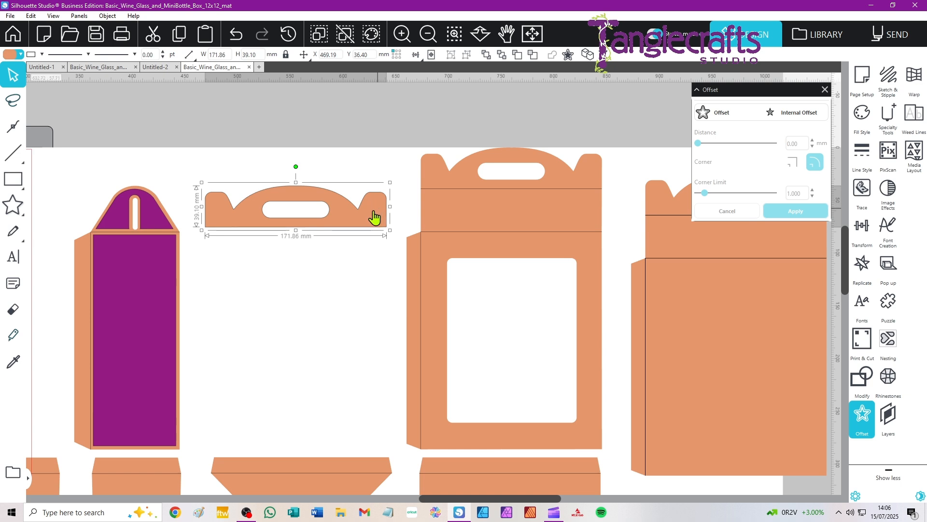
mouse_move(347, 230)
mouse_down()
mouse_move(577, 181)
mouse_move(353, 216)
mouse_up()
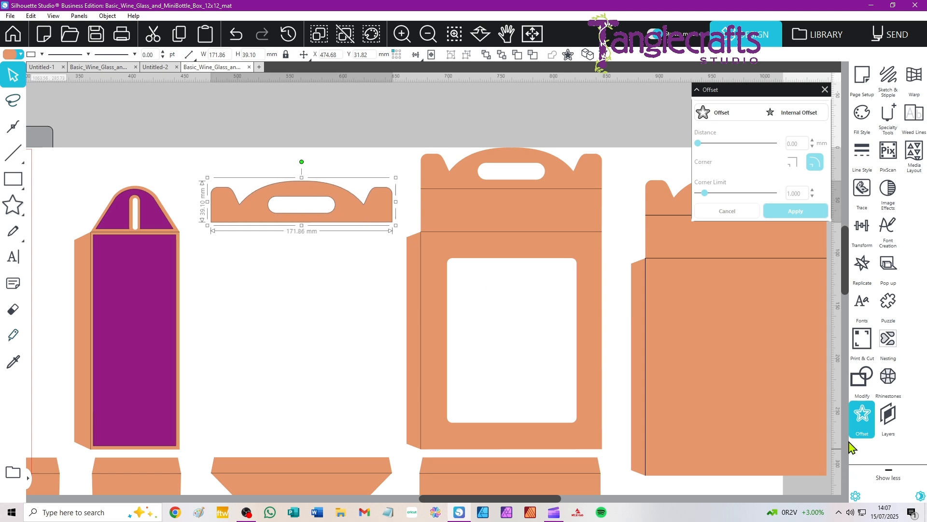
Create a 3 mm internal offset of the handle section with square corners.
click(860, 418)
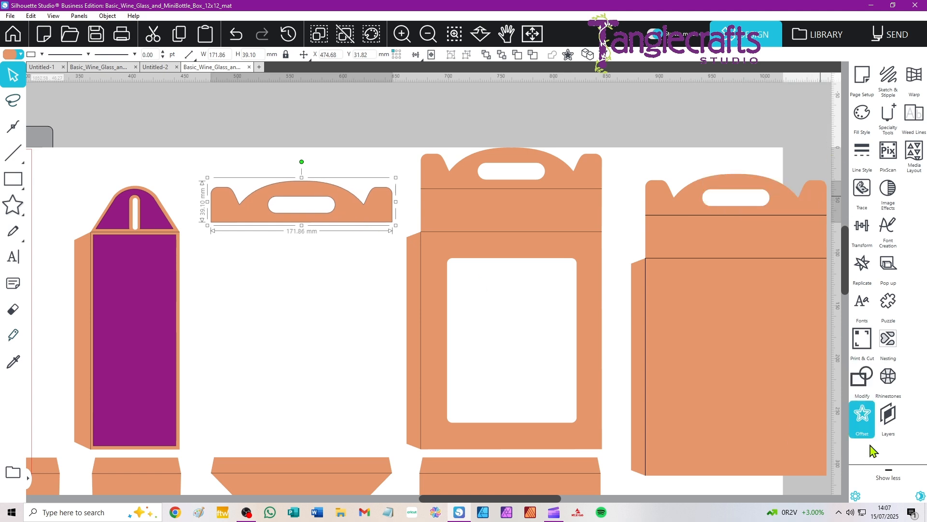
click(862, 417)
click(783, 115)
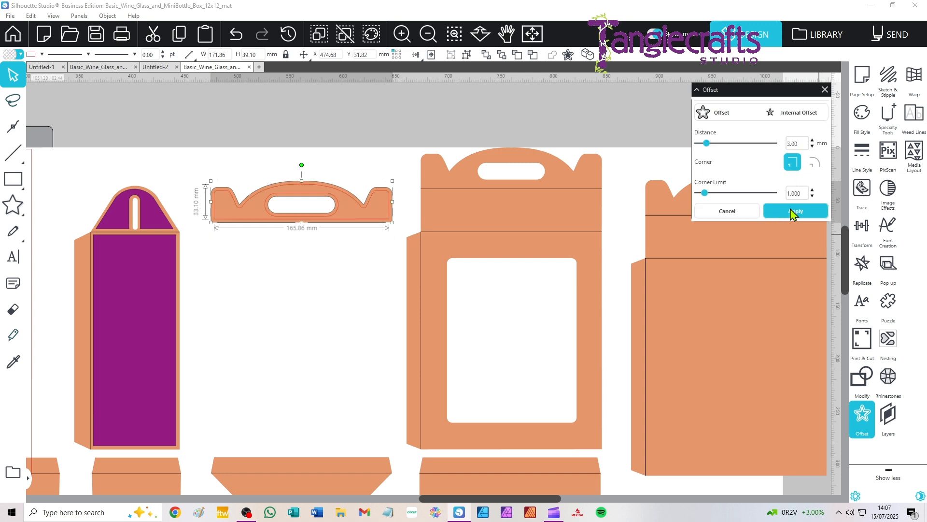
click(793, 211)
Move the original orange handle section away from its inner offset and delete it.
drag(363, 219, 355, 285)
click(349, 220)
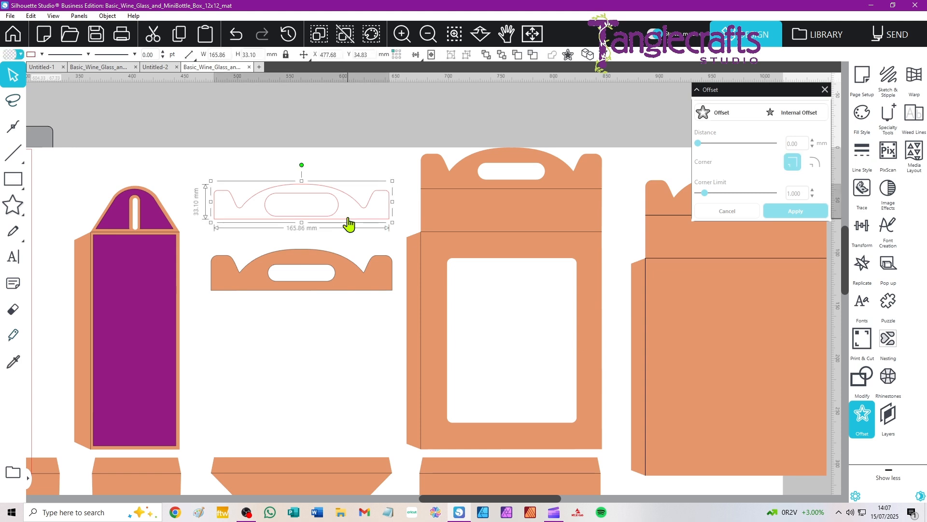
click(344, 267)
key(Delete)
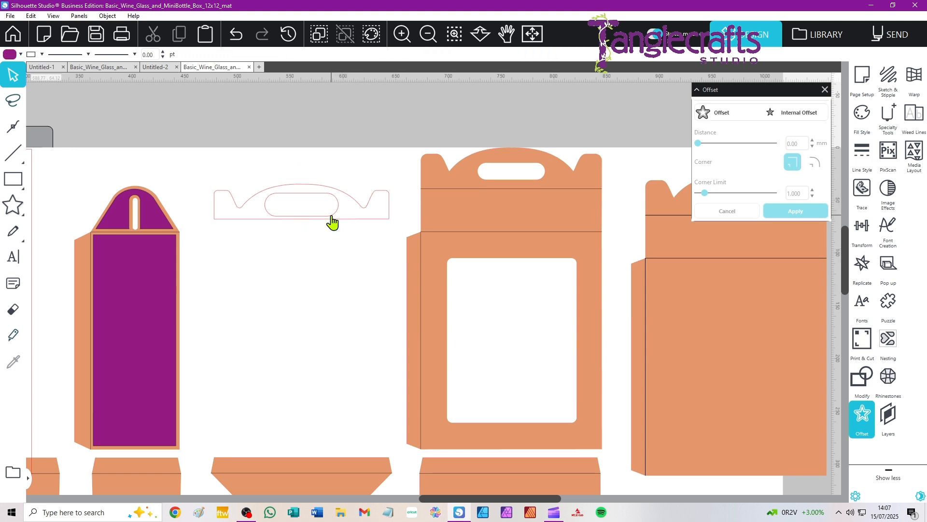
Fill the offset handle shape with purple and centre it over the windowed wall piece's handle section.
click(331, 220)
click(19, 54)
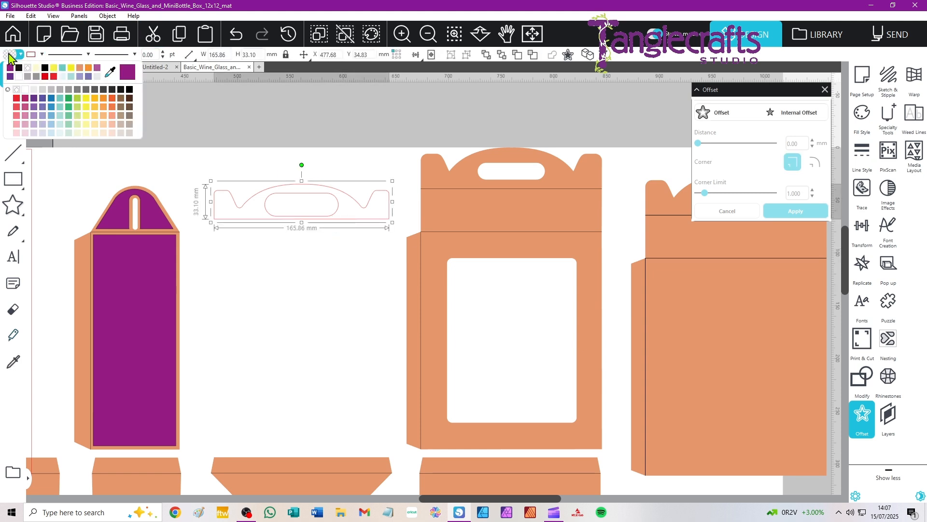
click(129, 76)
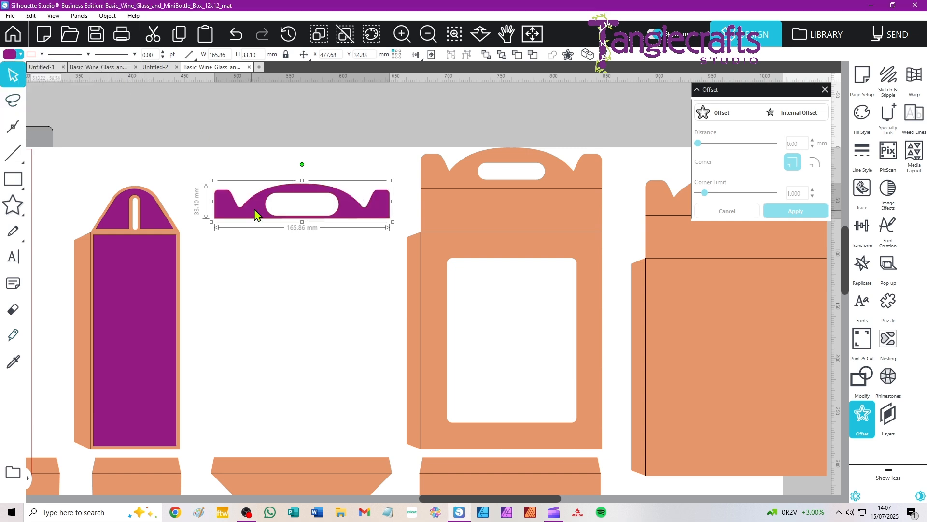
drag(249, 214, 380, 210)
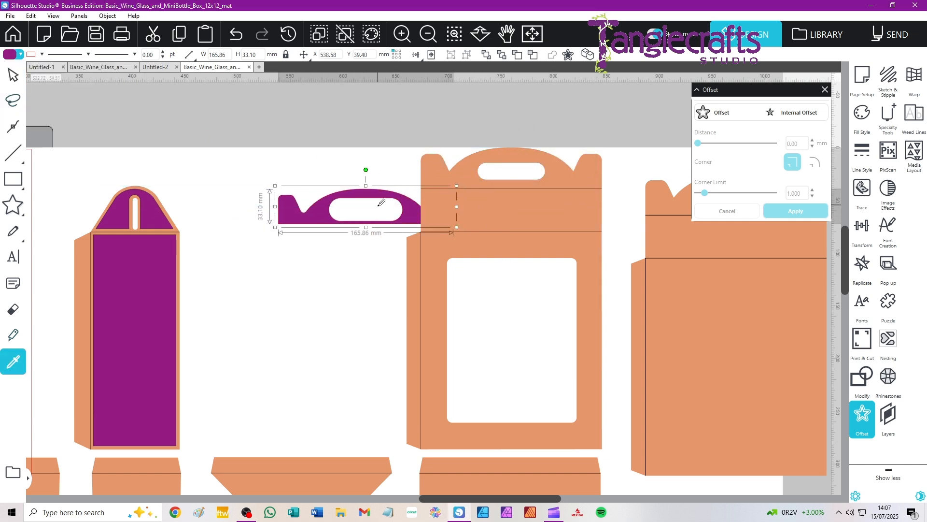
drag(323, 220, 470, 183)
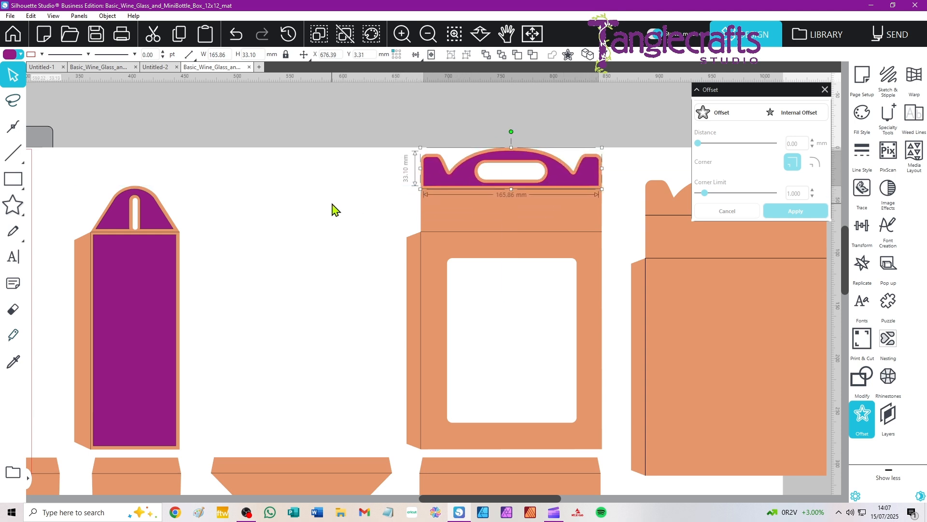
click(338, 204)
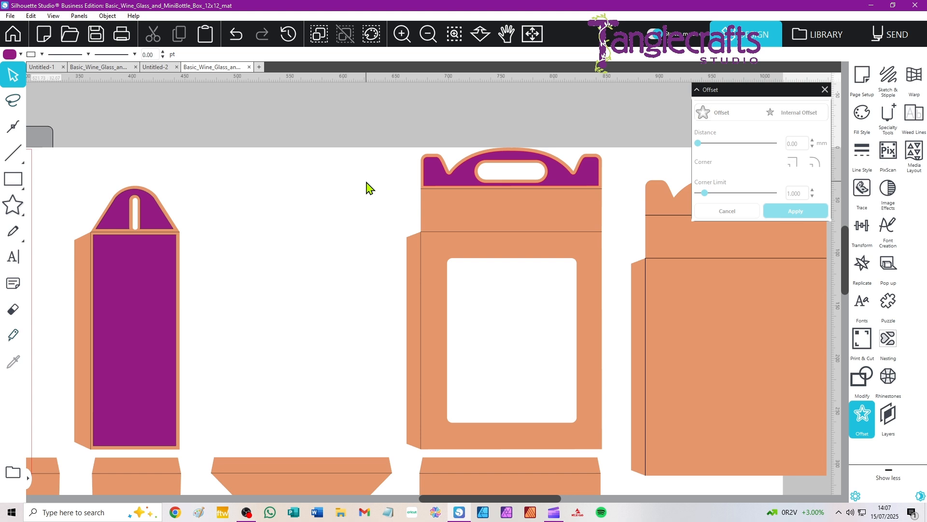